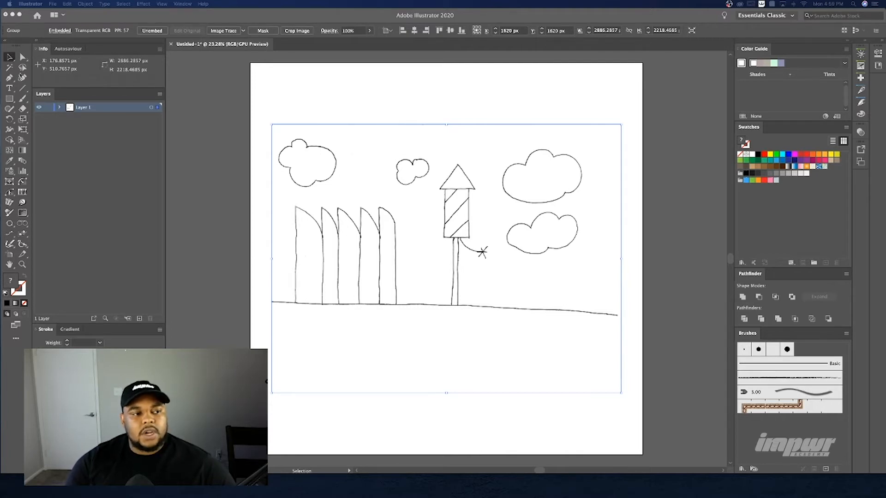
# Examine the tools grouped with the Rectangle and Line Segment tools
pyautogui.click(9, 103)
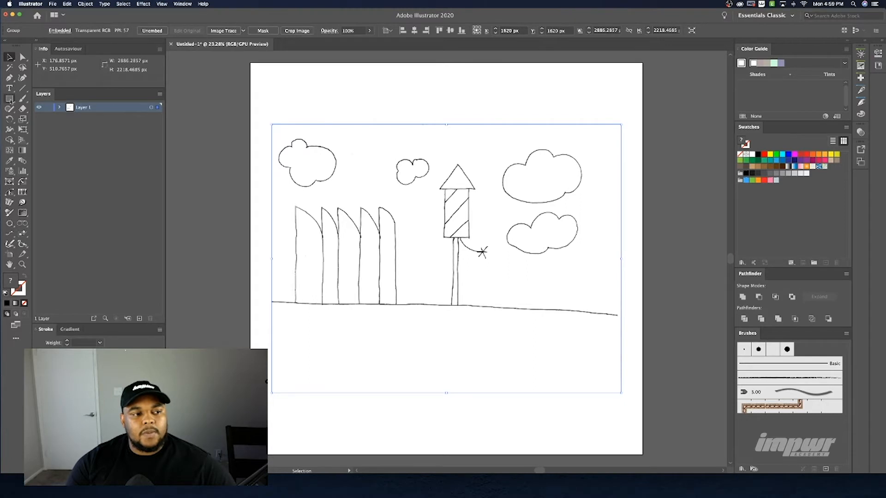
pyautogui.click(10, 99)
pyautogui.click(9, 99)
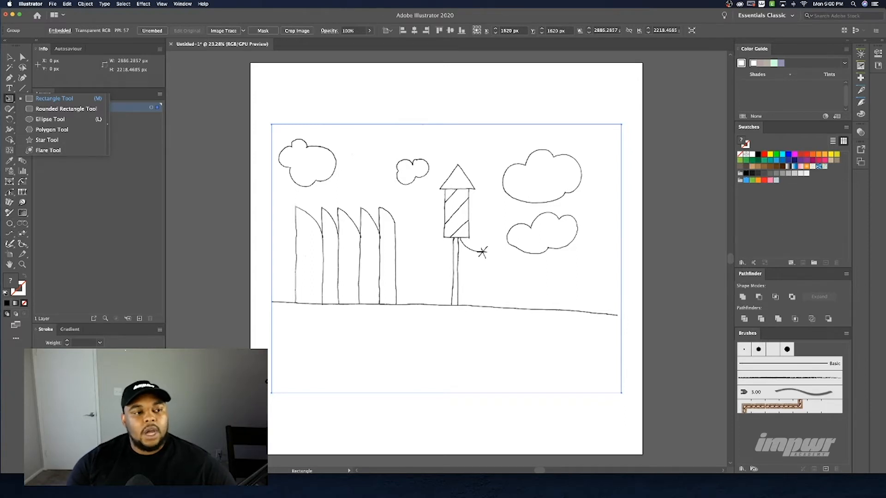
pyautogui.click(10, 98)
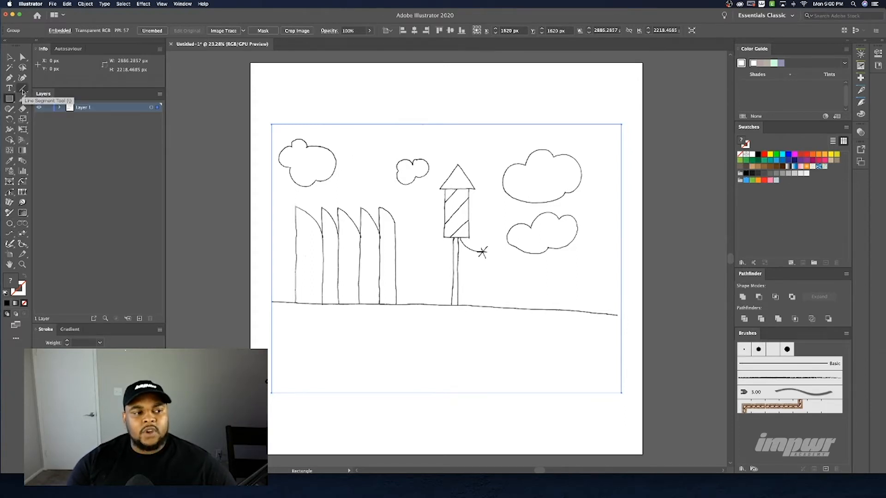
pyautogui.click(24, 90)
pyautogui.click(24, 90)
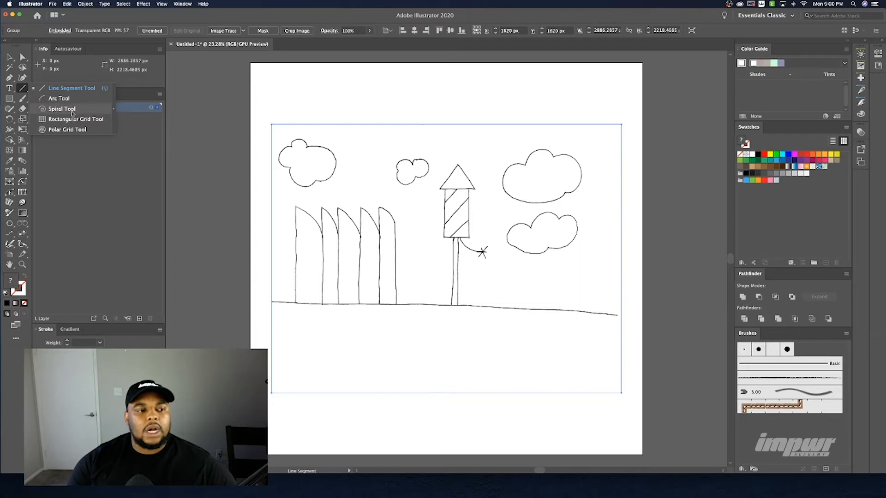
pyautogui.click(53, 110)
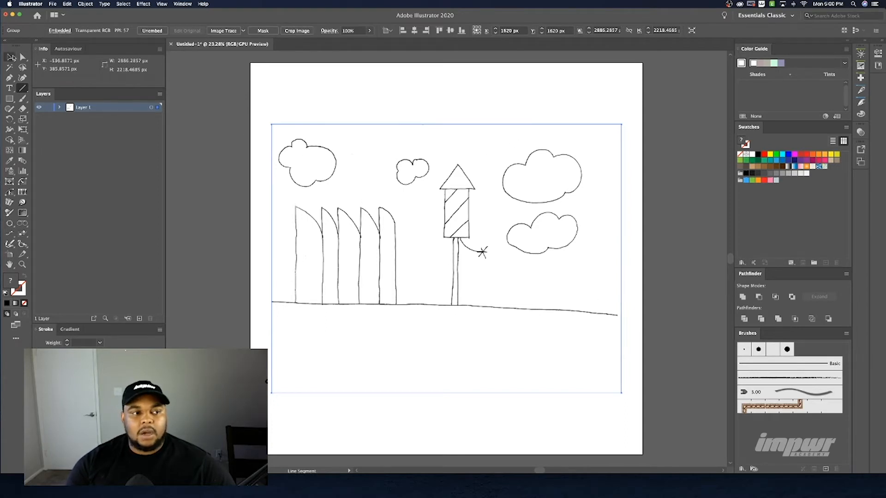
pyautogui.click(11, 56)
pyautogui.moveTo(456, 239)
pyautogui.mouseDown()
pyautogui.moveTo(458, 210)
pyautogui.moveTo(459, 273)
pyautogui.mouseUp()
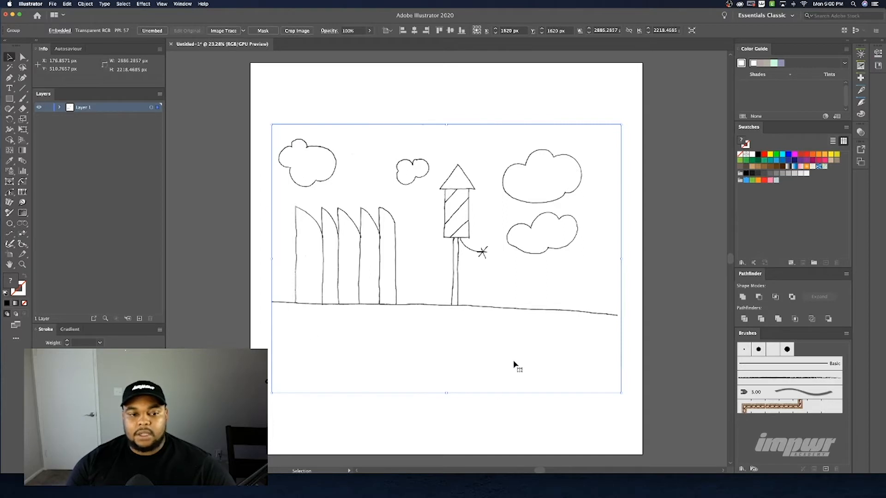
# Turn the sketch's Layer 1 into a template with images dimmed to 50%, and add a new layer above it
pyautogui.doubleClick(107, 111)
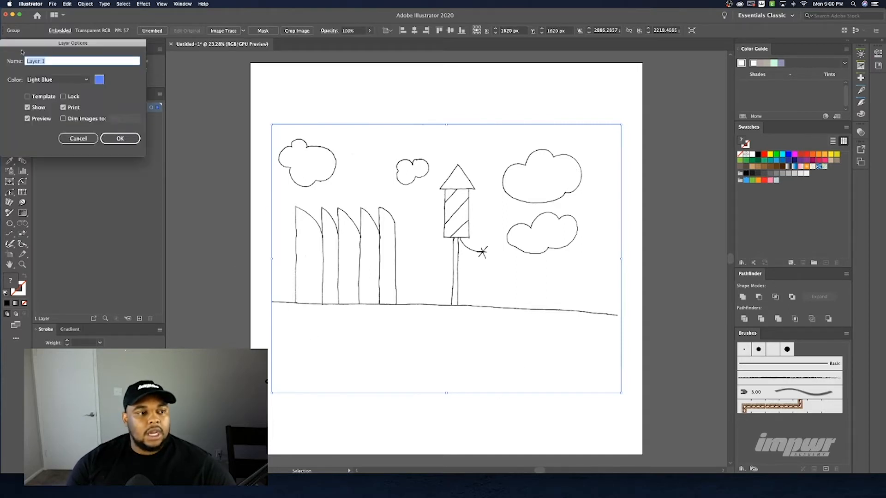
pyautogui.click(27, 98)
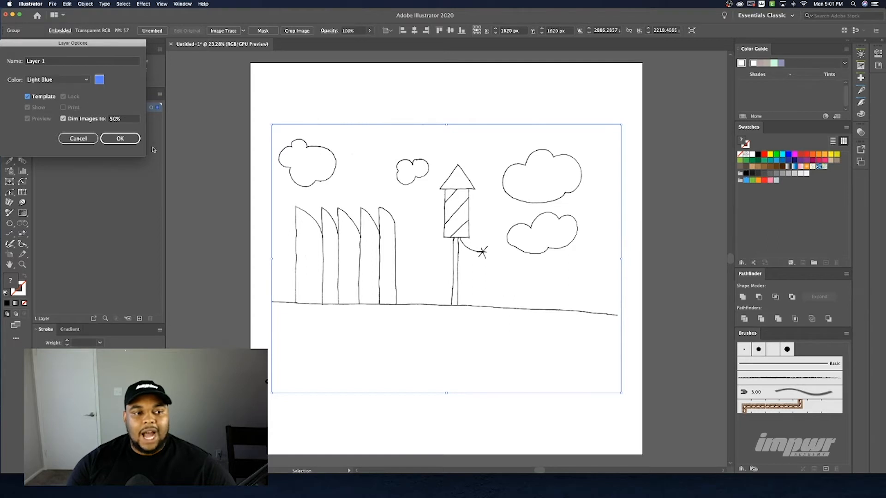
pyautogui.click(120, 139)
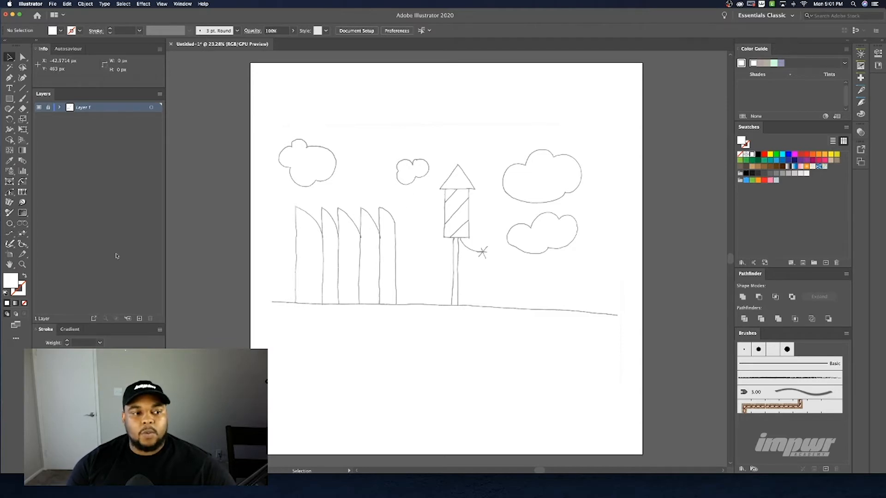
pyautogui.click(140, 319)
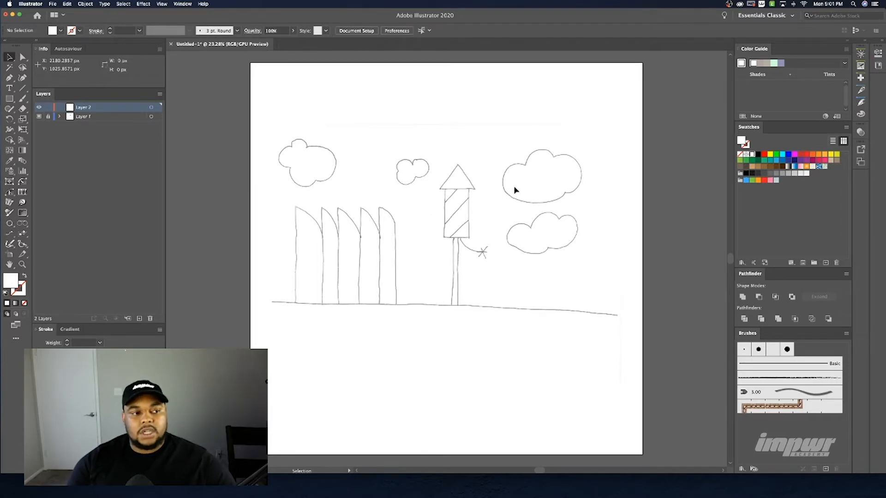
# Switch to the Ellipse tool for tracing the clouds on the new layer
pyautogui.click(9, 98)
pyautogui.click(9, 98)
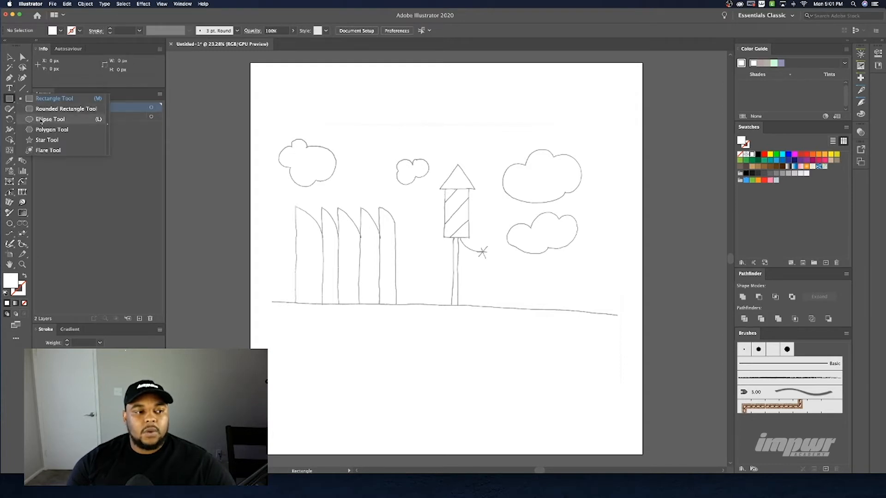
pyautogui.click(41, 119)
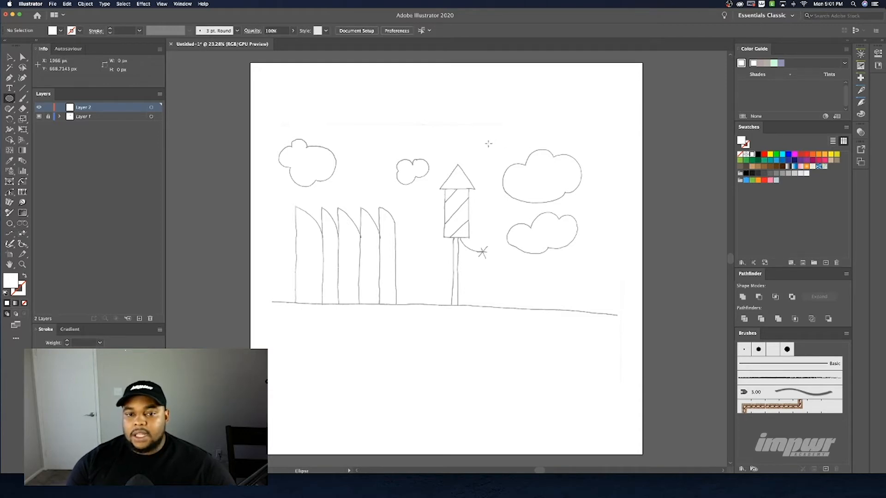
pyautogui.moveTo(486, 142); pyautogui.dragTo(512, 169)
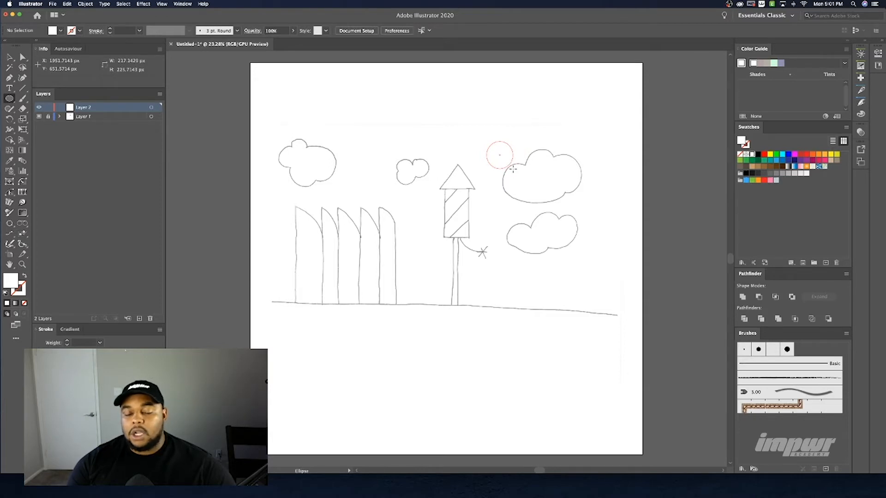
pyautogui.moveTo(512, 169)
pyautogui.mouseDown()
pyautogui.moveTo(552, 198)
pyautogui.moveTo(510, 155)
pyautogui.moveTo(540, 201)
pyautogui.moveTo(502, 155)
pyautogui.moveTo(515, 174)
pyautogui.mouseUp()
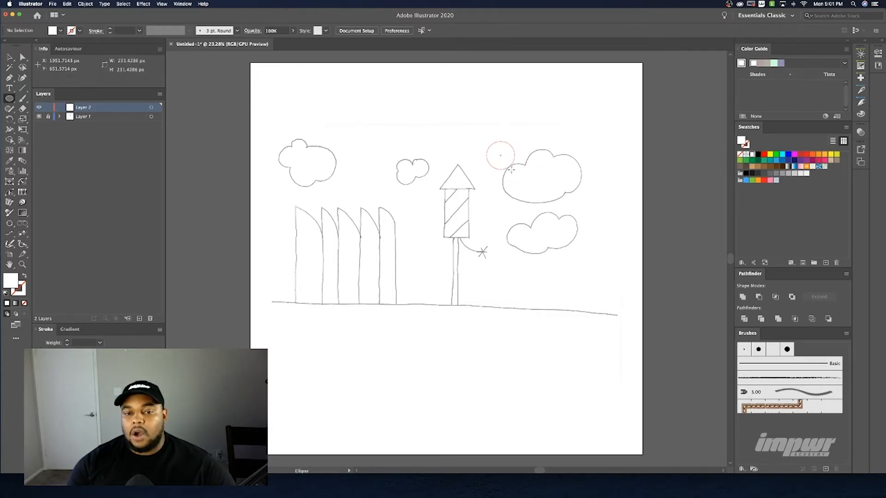
pyautogui.moveTo(515, 176); pyautogui.dragTo(533, 188)
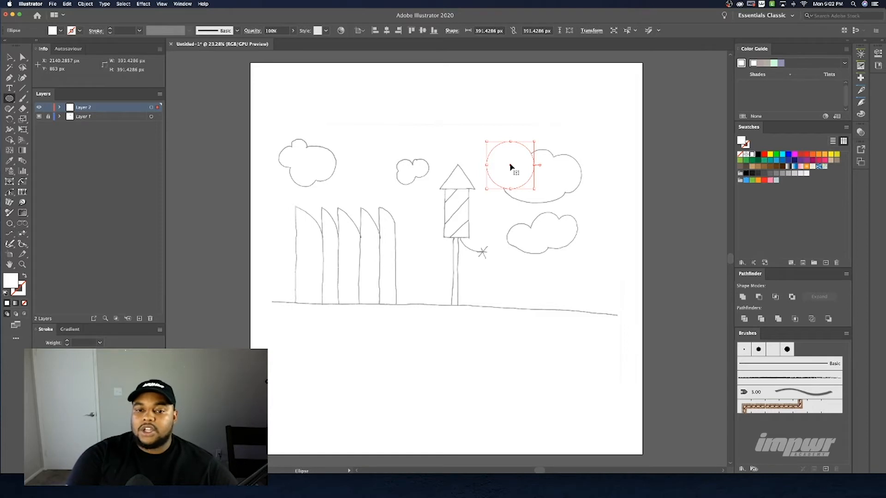
pyautogui.press('Delete')
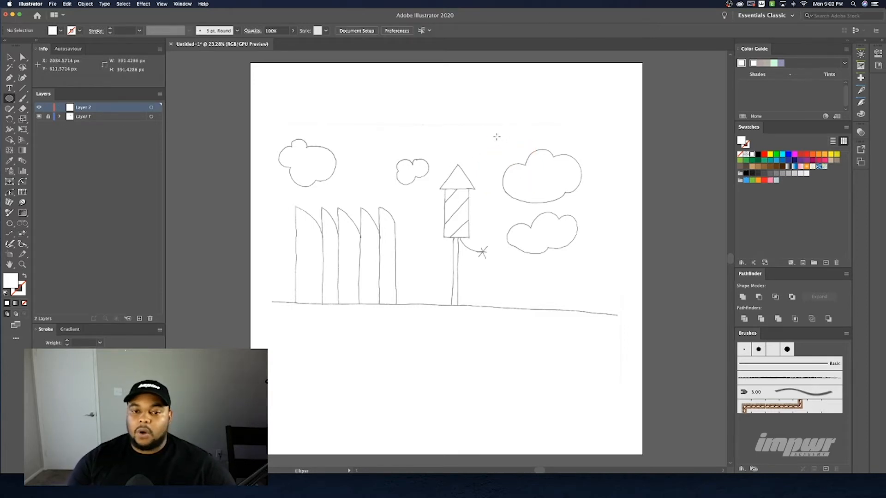
# Draw a perfect circle about 309 px wide over the left lobe of the large upper-right cloud
pyautogui.moveTo(493, 138); pyautogui.dragTo(527, 175)
pyautogui.press('shift')
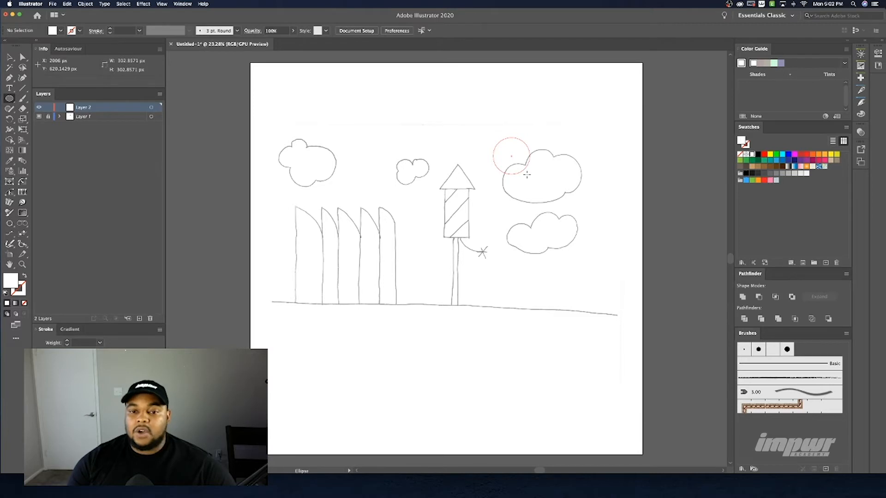
pyautogui.press('alt')
pyautogui.moveTo(527, 175)
pyautogui.mouseDown()
pyautogui.moveTo(508, 153)
pyautogui.moveTo(535, 186)
pyautogui.moveTo(505, 153)
pyautogui.moveTo(510, 182)
pyautogui.moveTo(522, 184)
pyautogui.mouseUp()
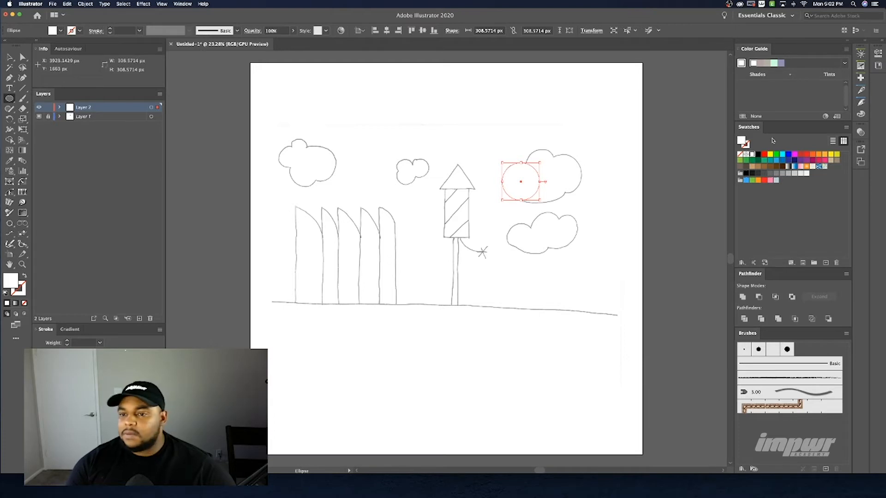
# Give the circle a black 3 pt stroke and no fill
pyautogui.click(747, 145)
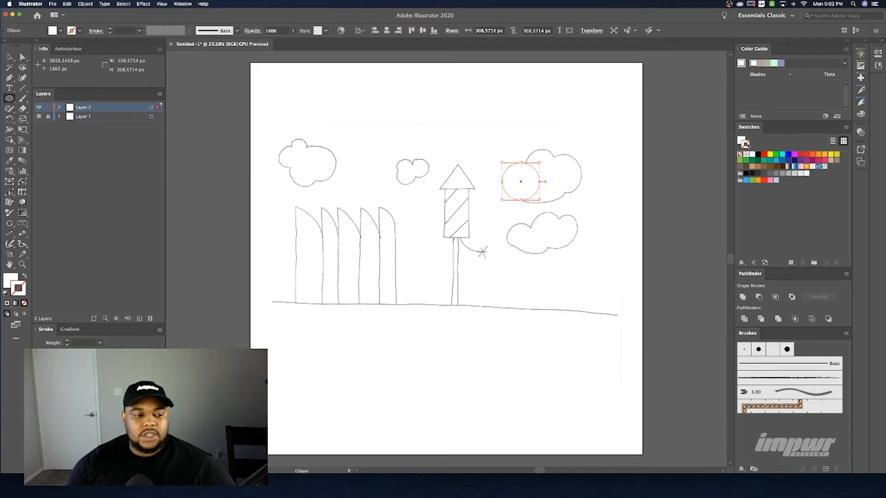
pyautogui.click(757, 154)
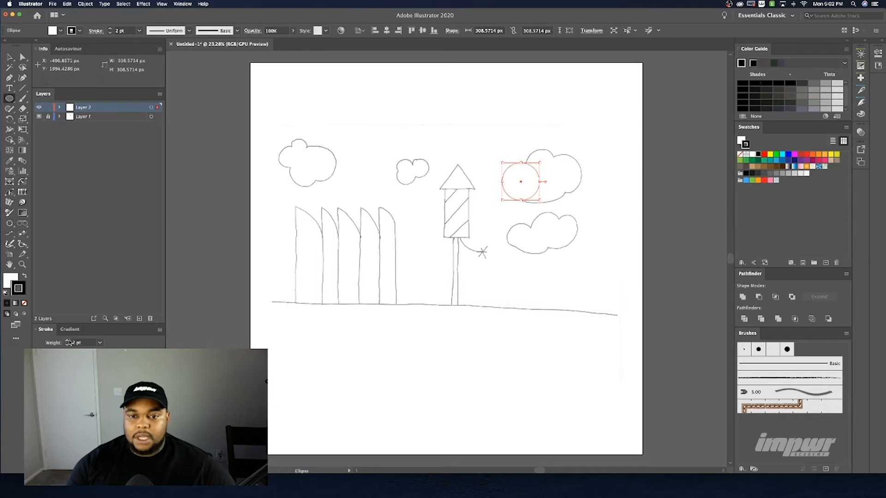
pyautogui.click(13, 278)
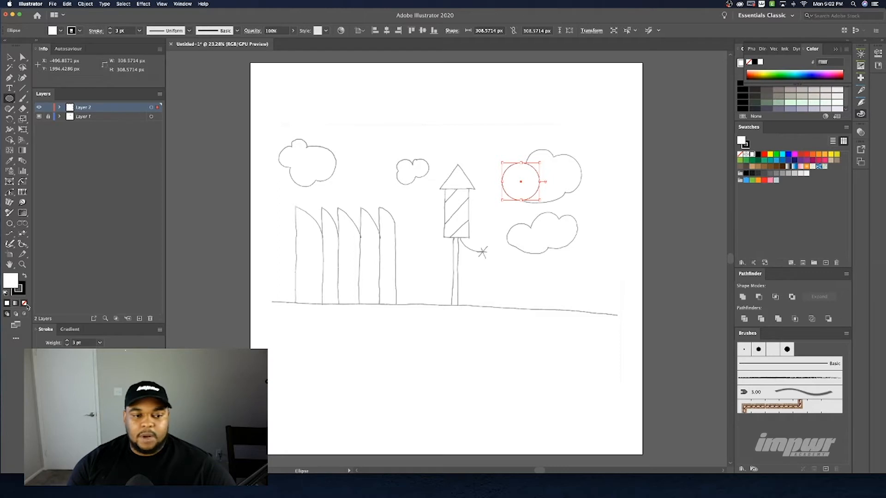
pyautogui.click(24, 303)
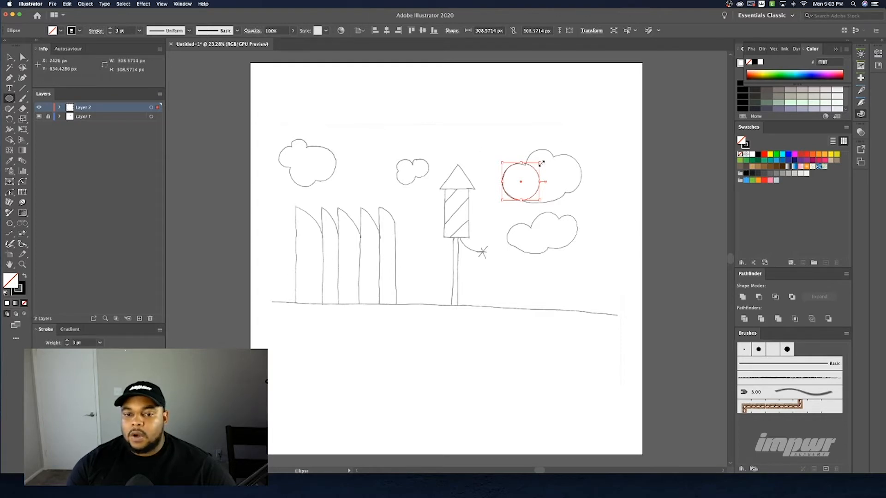
# Scale the circle to about 299 px and place copies of it on the cloud's middle and right lobes
pyautogui.moveTo(540, 163); pyautogui.dragTo(539, 164)
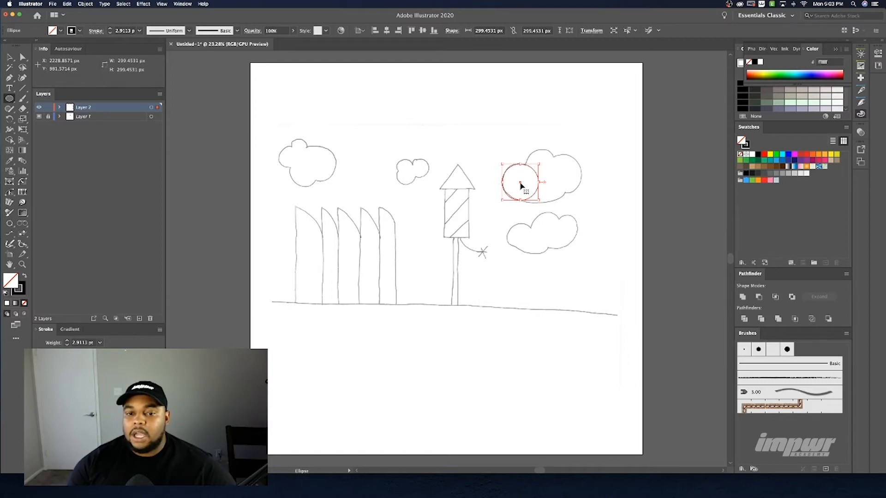
pyautogui.moveTo(520, 183); pyautogui.dragTo(543, 171)
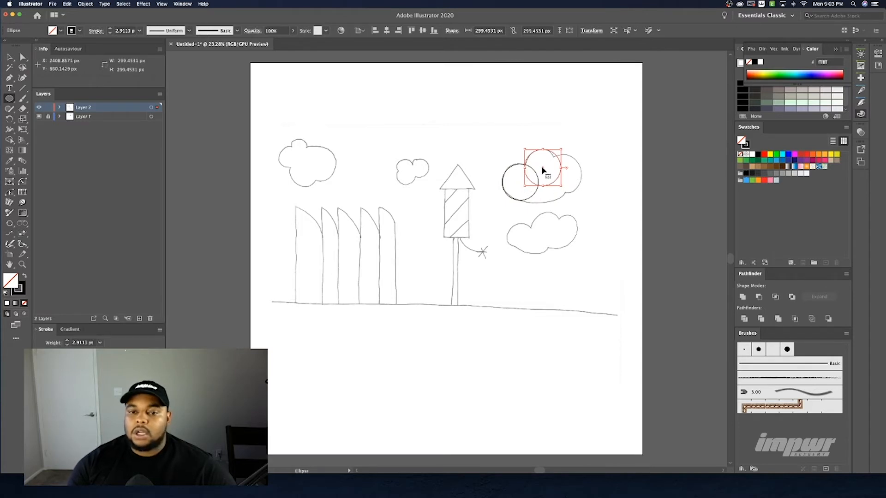
pyautogui.moveTo(543, 171); pyautogui.dragTo(563, 177)
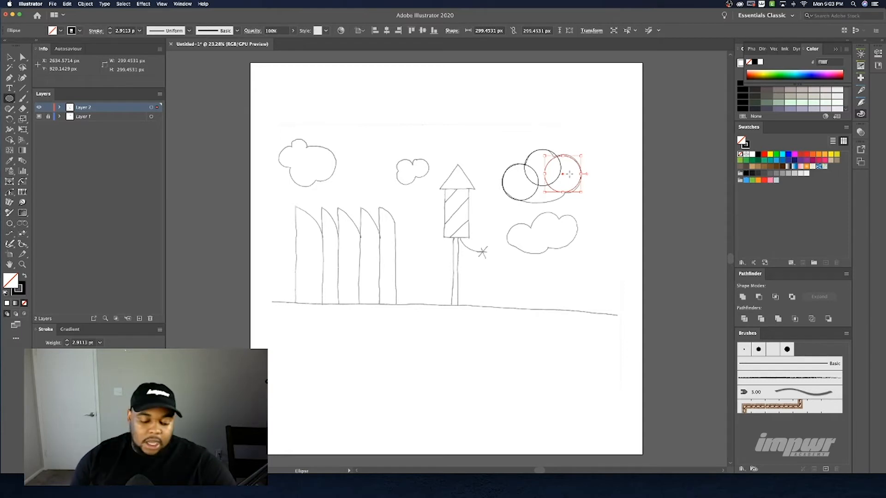
# Paste another circle, enlarge it to about 497 px and align its lower edge with the cloud's bottom curve
pyautogui.press('v')
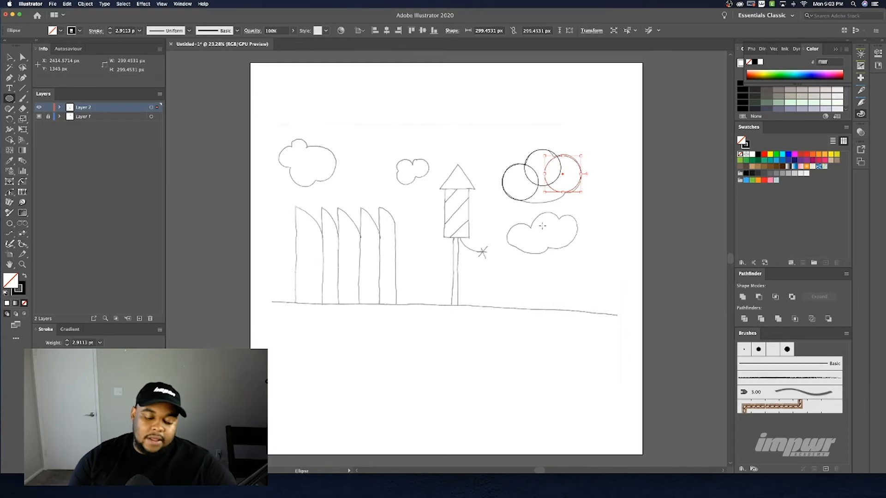
pyautogui.press('super+v')
pyautogui.press('l')
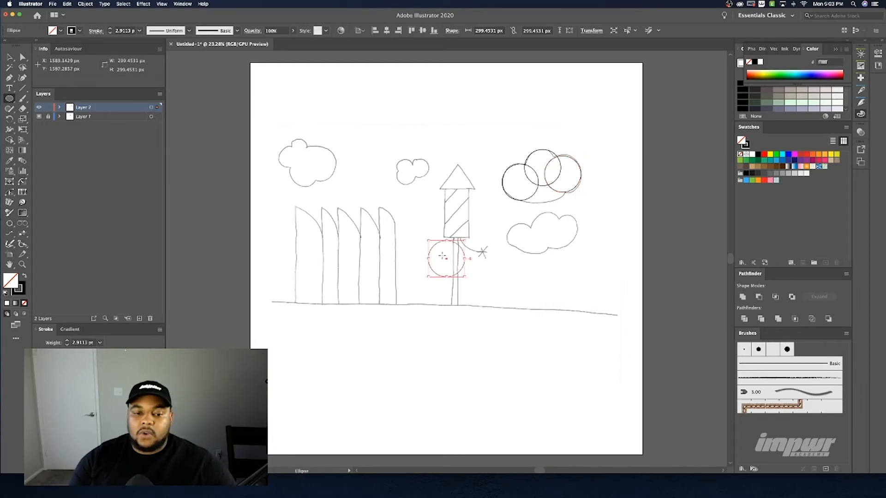
pyautogui.moveTo(447, 258)
pyautogui.mouseDown()
pyautogui.moveTo(534, 186)
pyautogui.moveTo(554, 188)
pyautogui.moveTo(545, 182)
pyautogui.moveTo(539, 249)
pyautogui.moveTo(570, 208)
pyautogui.moveTo(567, 230)
pyautogui.moveTo(526, 229)
pyautogui.moveTo(510, 184)
pyautogui.moveTo(553, 184)
pyautogui.moveTo(541, 186)
pyautogui.moveTo(595, 140)
pyautogui.moveTo(582, 141)
pyautogui.mouseUp()
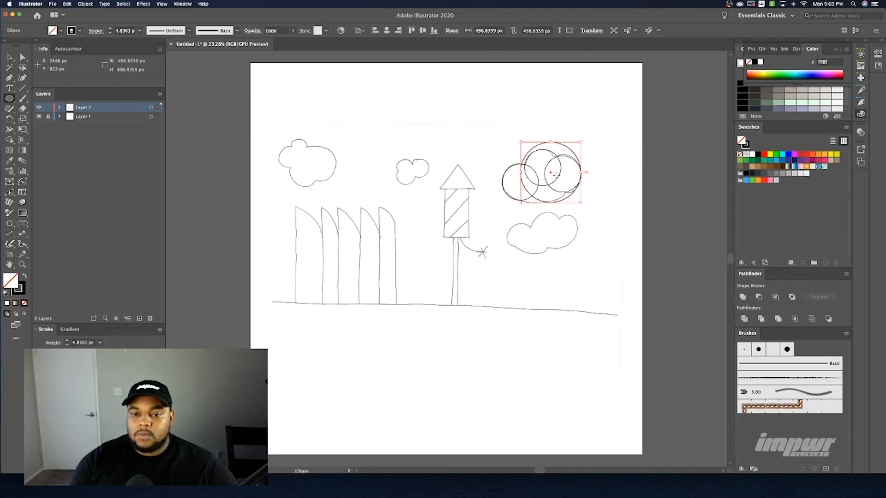
pyautogui.moveTo(551, 177); pyautogui.dragTo(540, 174)
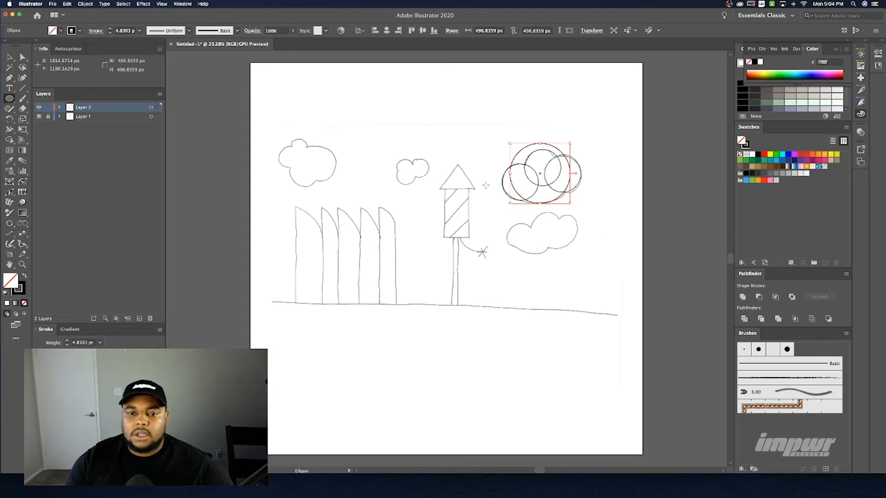
# Delete the top anchor point of the large circle to keep only its lower arc
pyautogui.press('v')
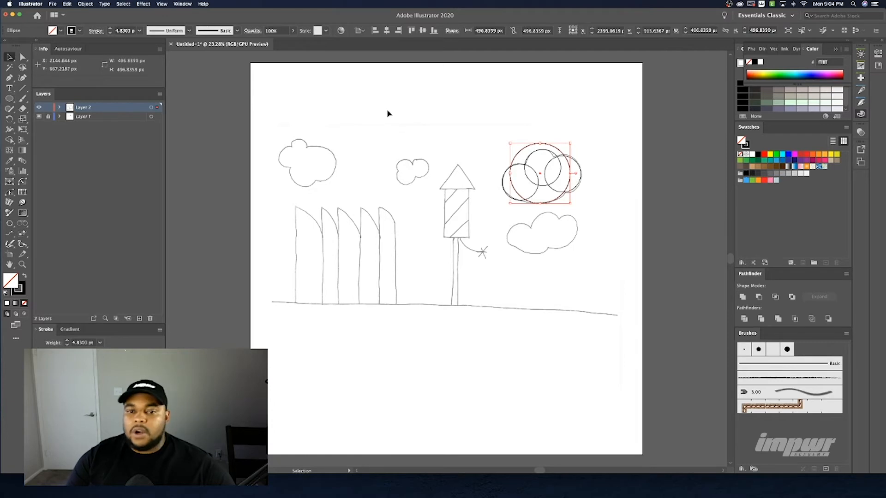
pyautogui.click(429, 126)
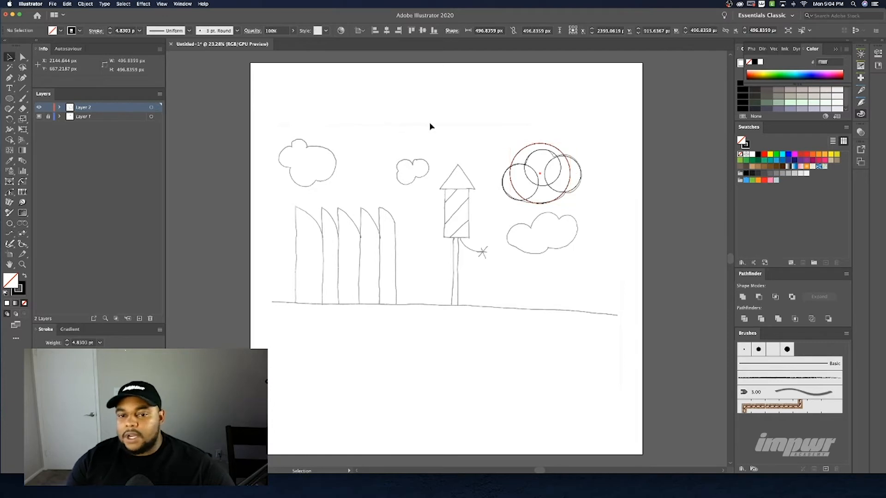
pyautogui.click(542, 146)
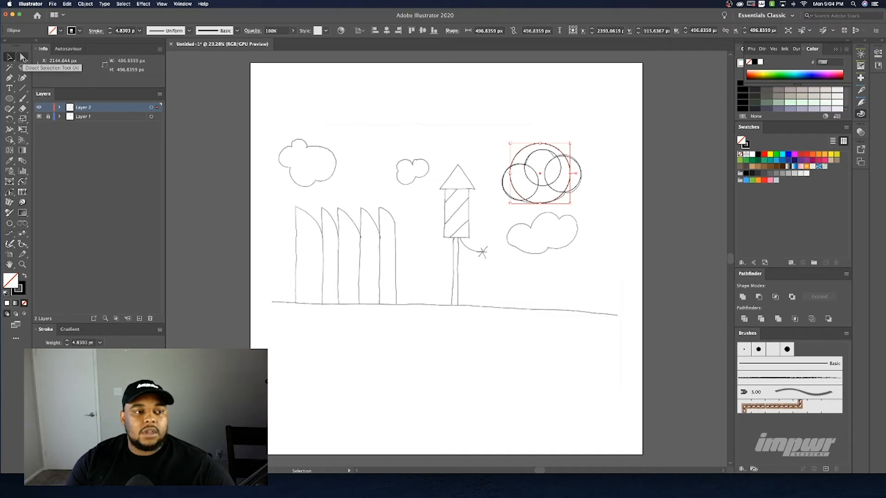
pyautogui.click(23, 58)
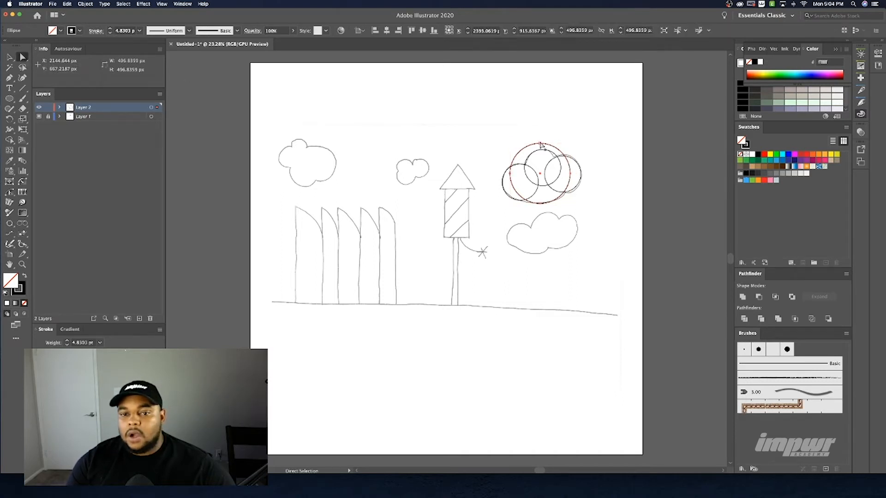
pyautogui.click(542, 146)
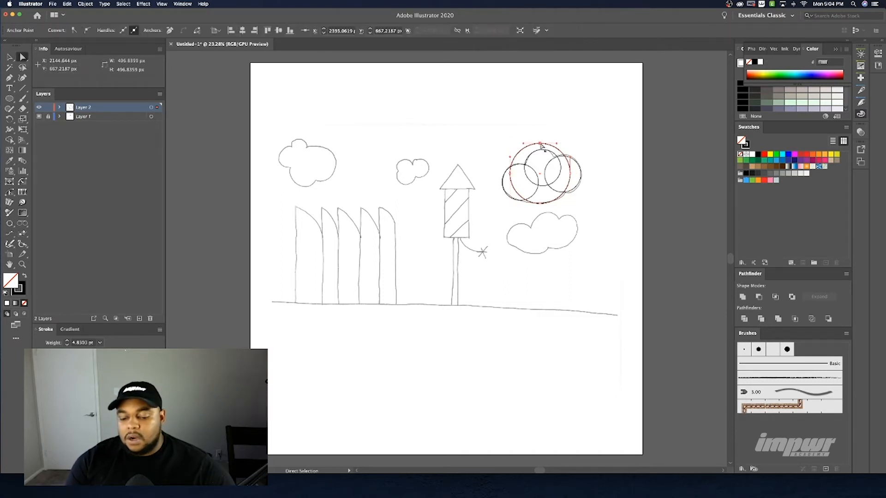
pyautogui.press('Delete')
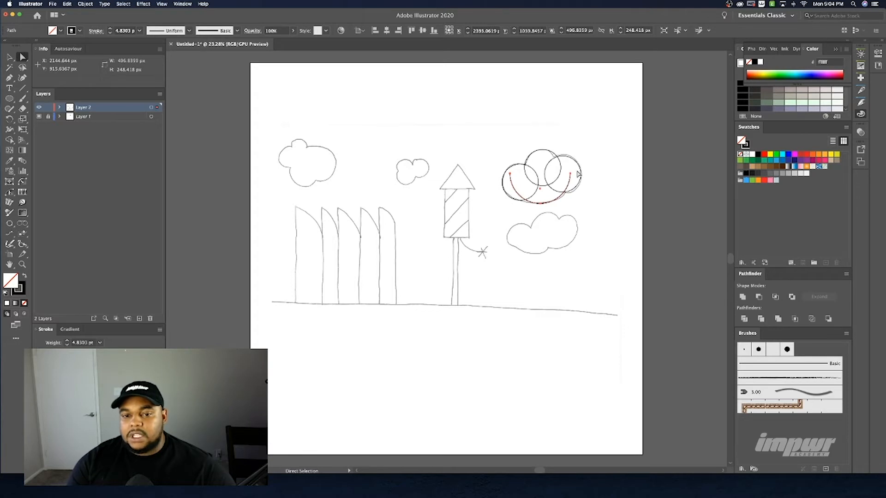
# Select the three circles and the lower arc of the upper-right cloud and unite them into one shape
pyautogui.click(9, 56)
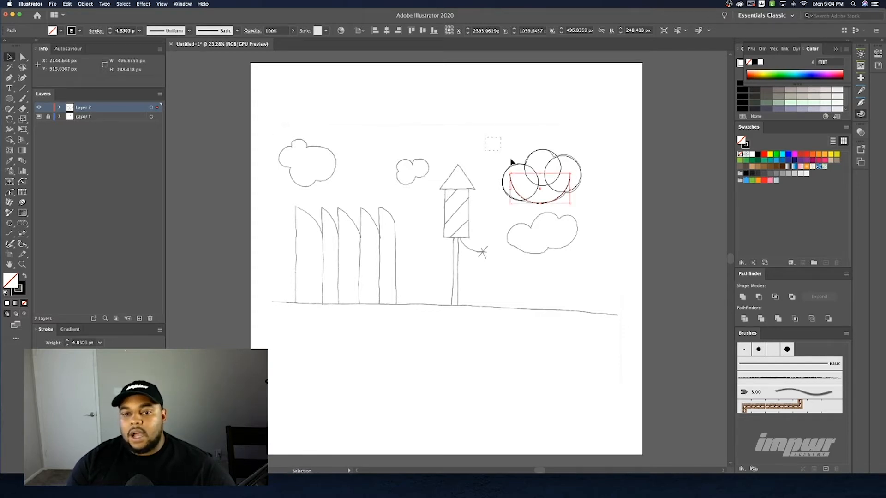
pyautogui.moveTo(510, 160); pyautogui.dragTo(593, 221)
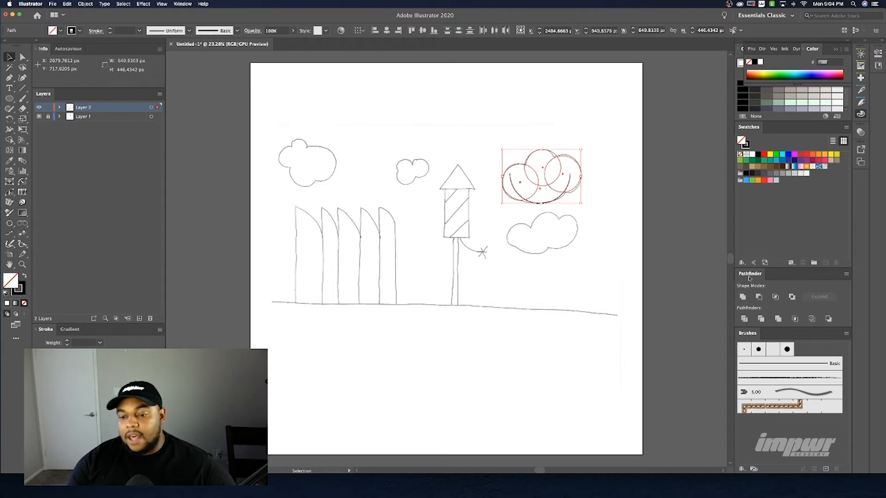
pyautogui.click(742, 298)
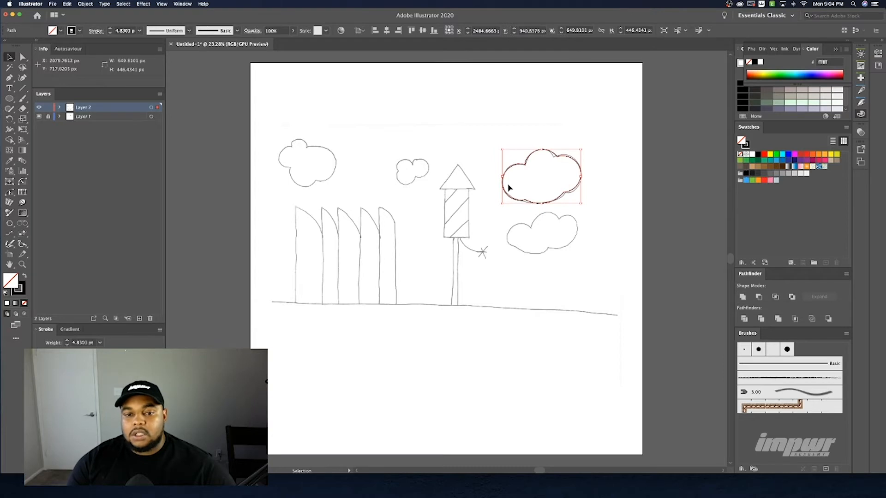
# Give the merged cloud a yellow fill and no stroke
pyautogui.click(763, 155)
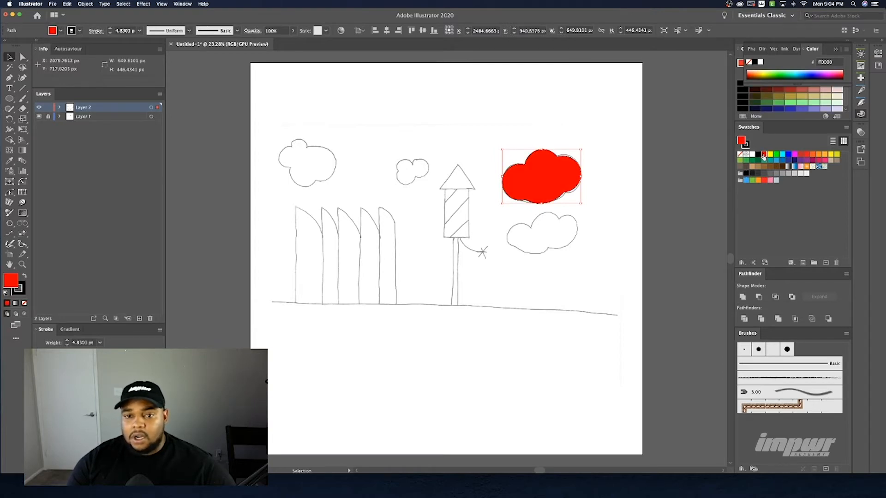
pyautogui.click(23, 285)
pyautogui.click(24, 303)
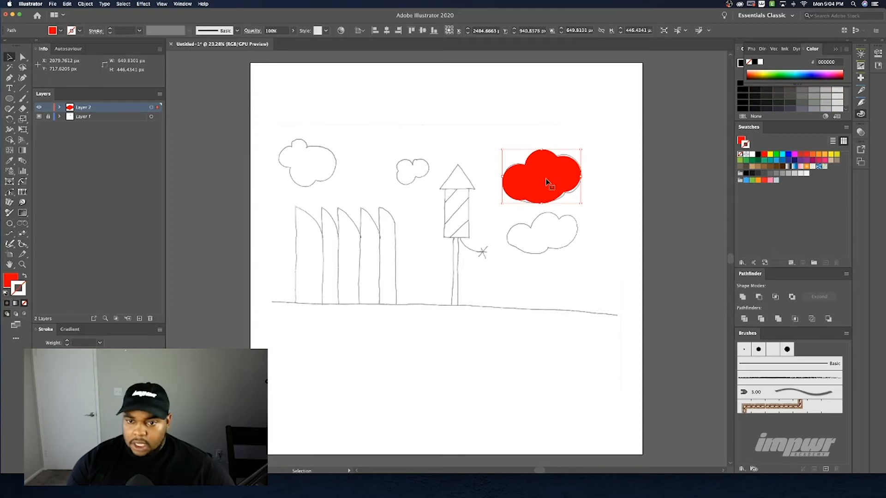
pyautogui.click(770, 156)
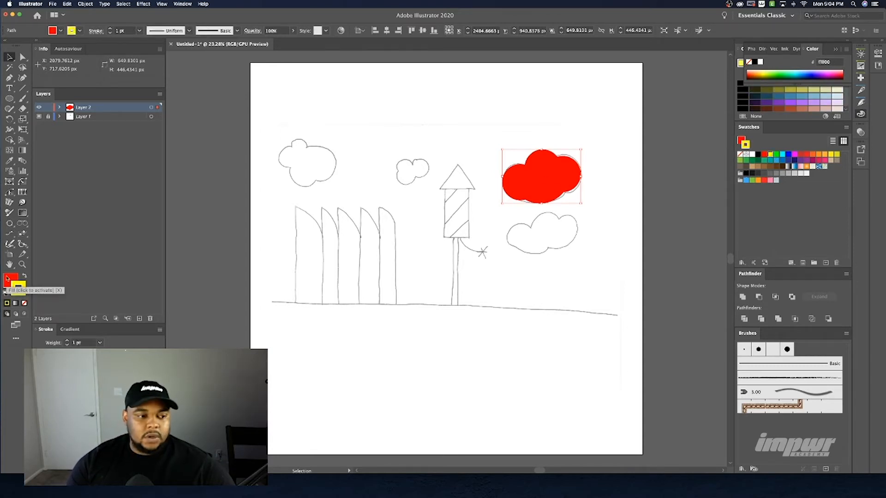
pyautogui.click(24, 276)
pyautogui.click(24, 303)
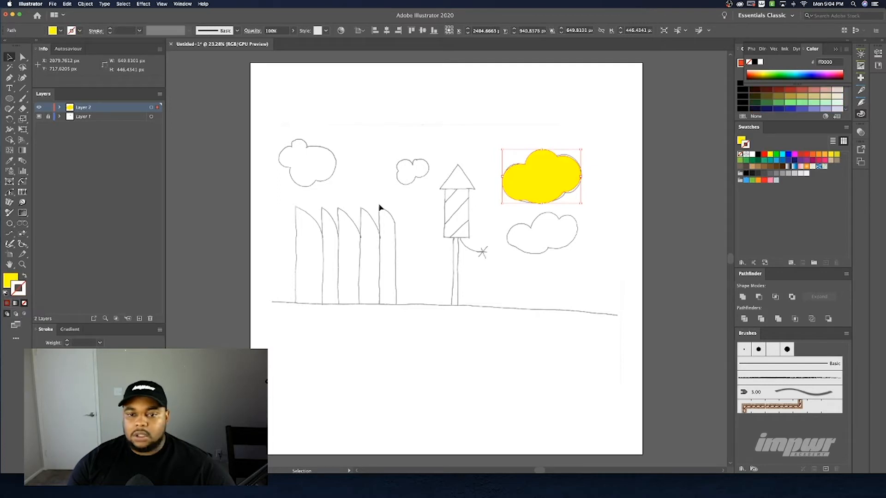
# Place resized copies of the yellow cloud over the other three sketched clouds, making the small middle one about 331 × 228 px
pyautogui.moveTo(540, 190); pyautogui.dragTo(474, 138)
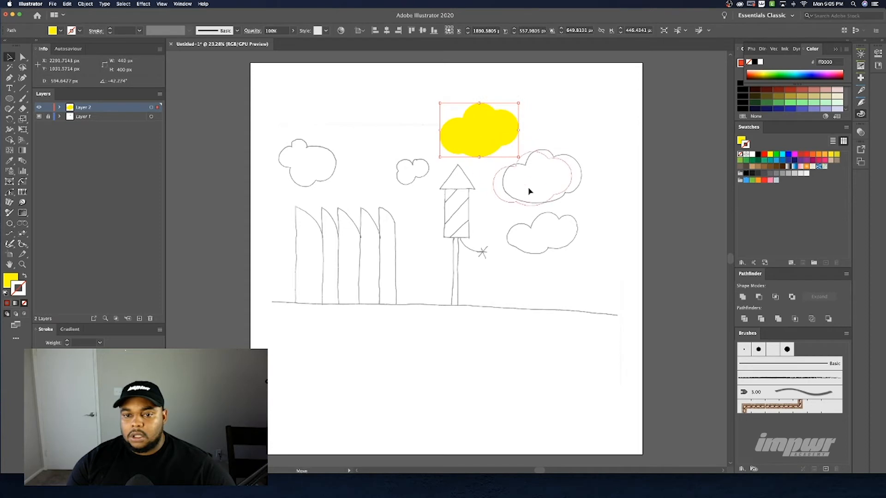
pyautogui.moveTo(539, 188); pyautogui.dragTo(537, 189)
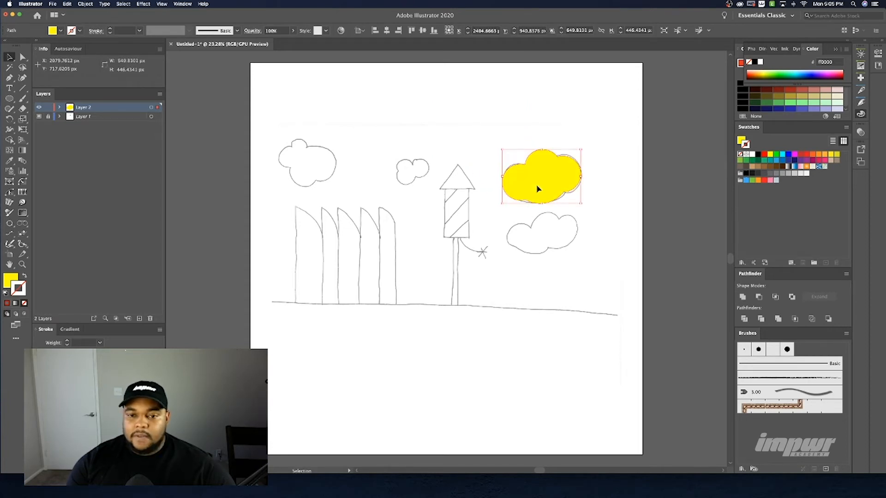
pyautogui.moveTo(542, 184); pyautogui.dragTo(545, 241)
pyautogui.moveTo(582, 205); pyautogui.dragTo(413, 165)
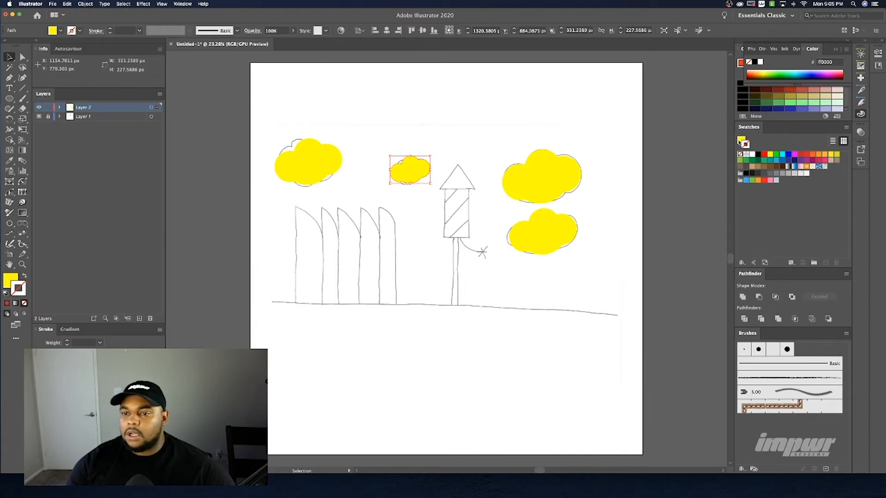
pyautogui.press('x')
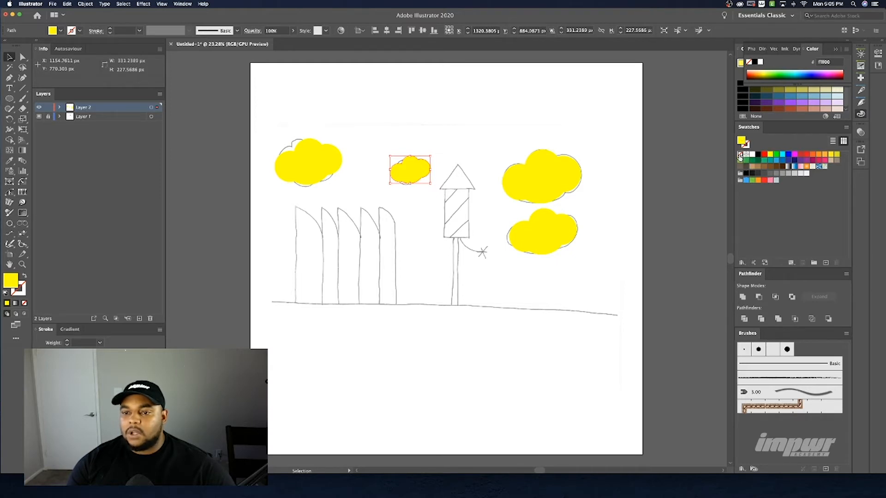
pyautogui.click(740, 156)
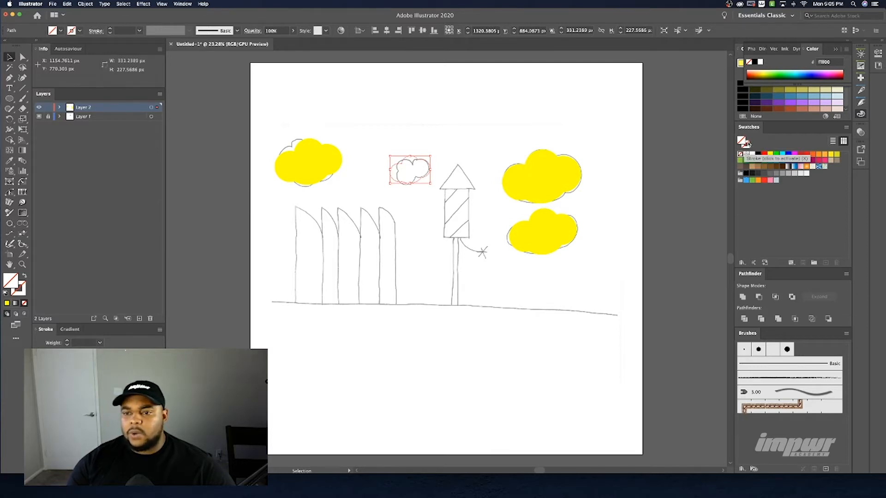
pyautogui.press('super+z')
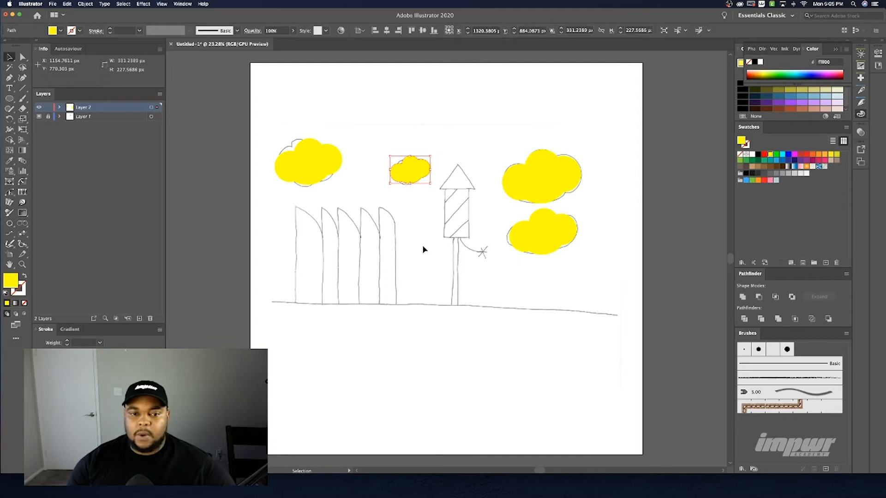
# With nothing selected, set the default drawing appearance to no fill and a black 3 pt stroke
pyautogui.click(422, 250)
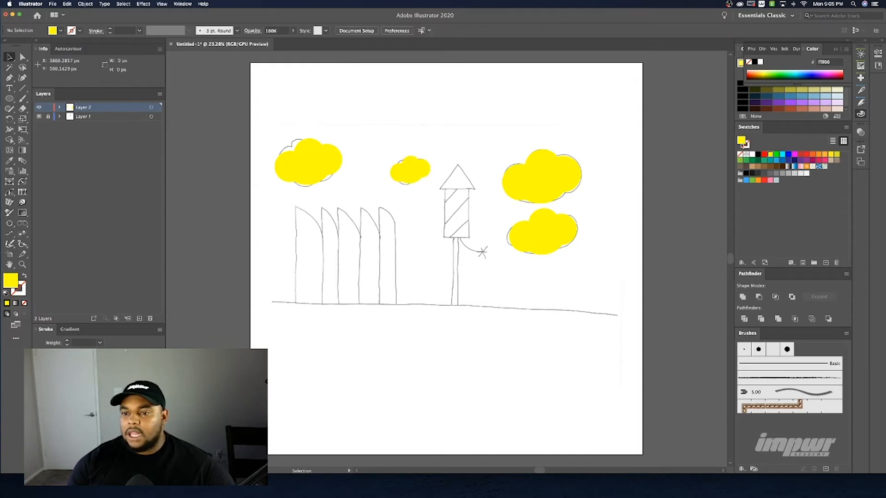
pyautogui.click(741, 155)
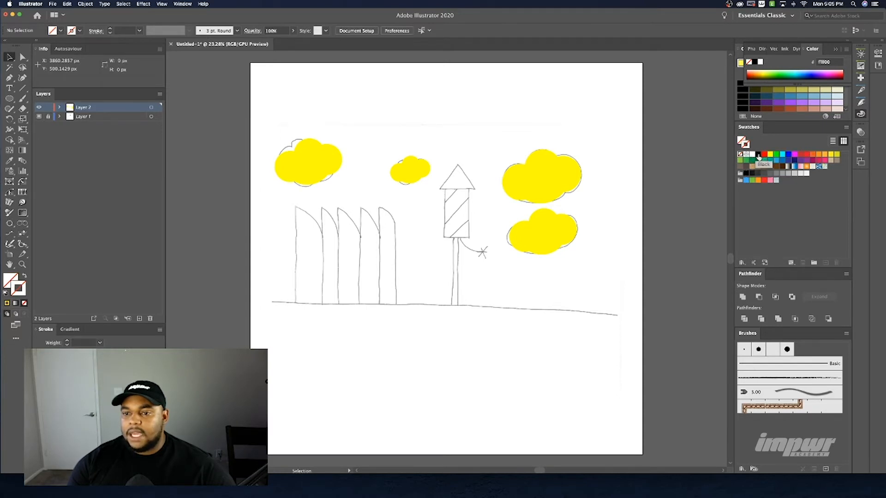
pyautogui.click(758, 155)
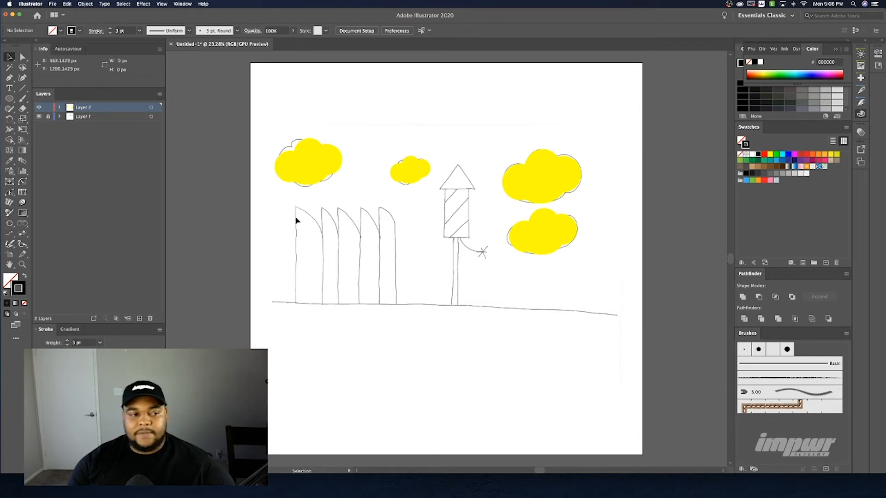
# Draw five adjoining rectangles, about 800 px tall, over the sketched fence boards and narrow the rightmost one to about 137 px
pyautogui.moveTo(9, 99); pyautogui.dragTo(51, 96)
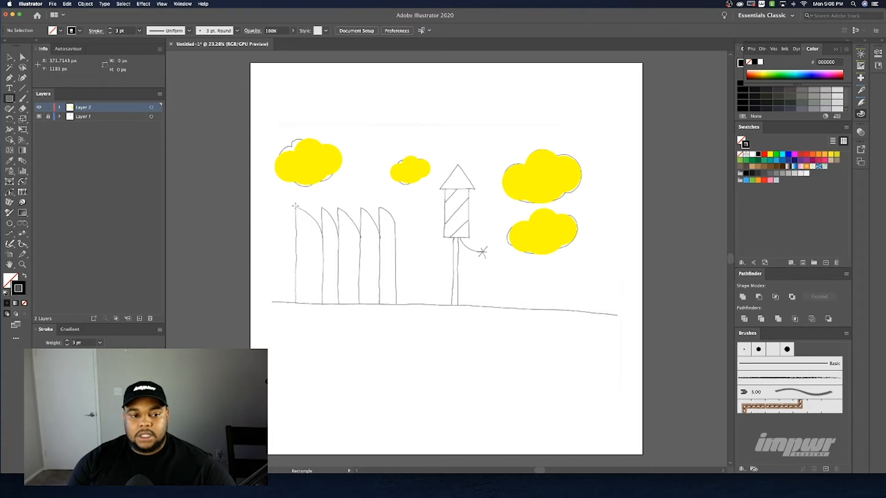
pyautogui.moveTo(295, 206); pyautogui.dragTo(322, 306)
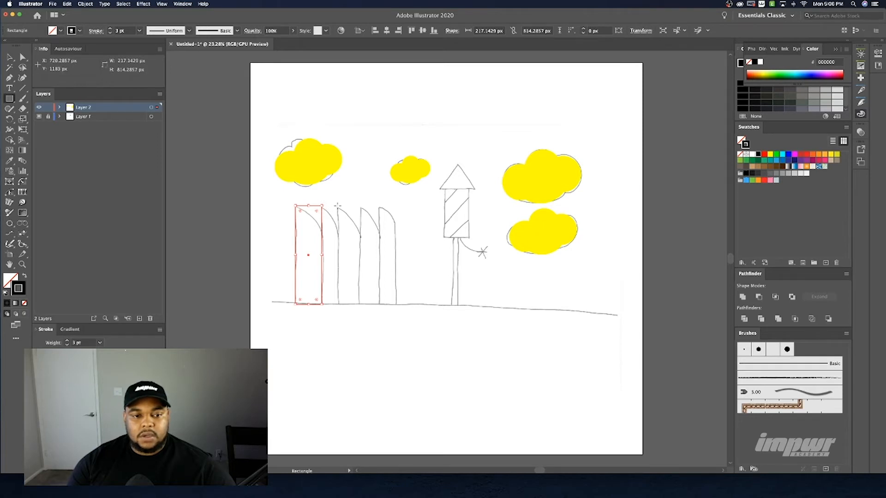
pyautogui.moveTo(337, 206); pyautogui.dragTo(321, 305)
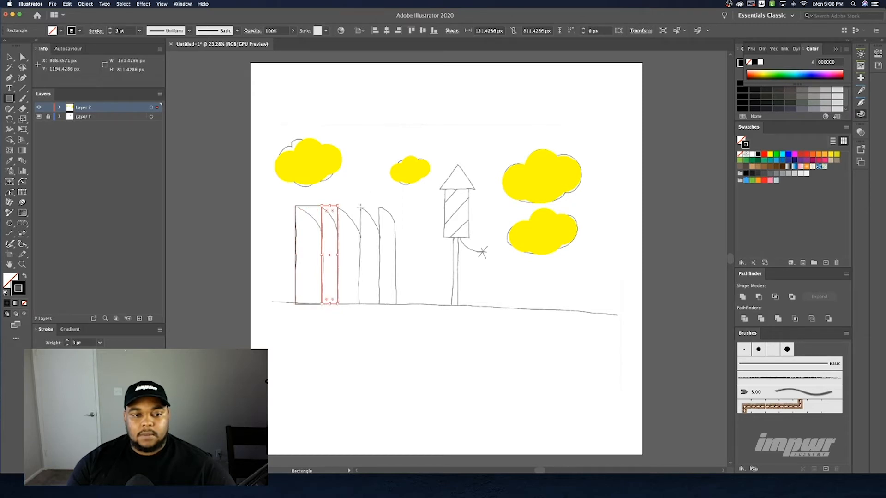
pyautogui.moveTo(360, 207); pyautogui.dragTo(337, 304)
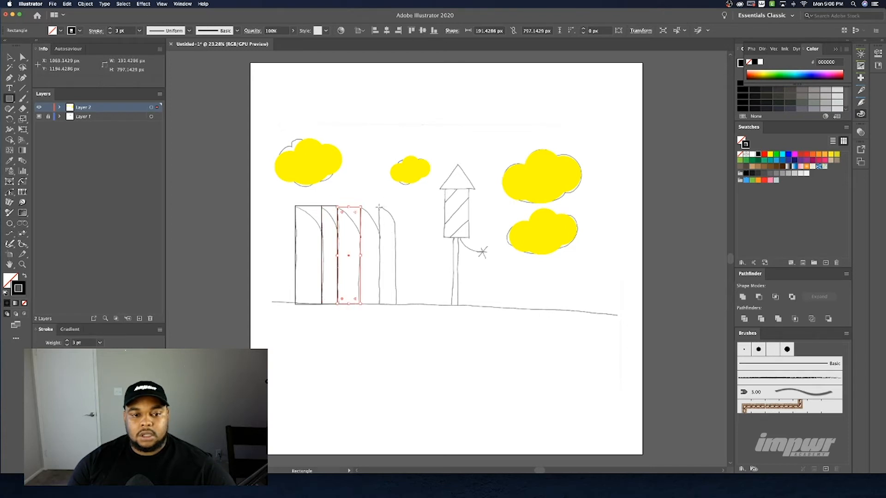
pyautogui.moveTo(380, 207); pyautogui.dragTo(361, 304)
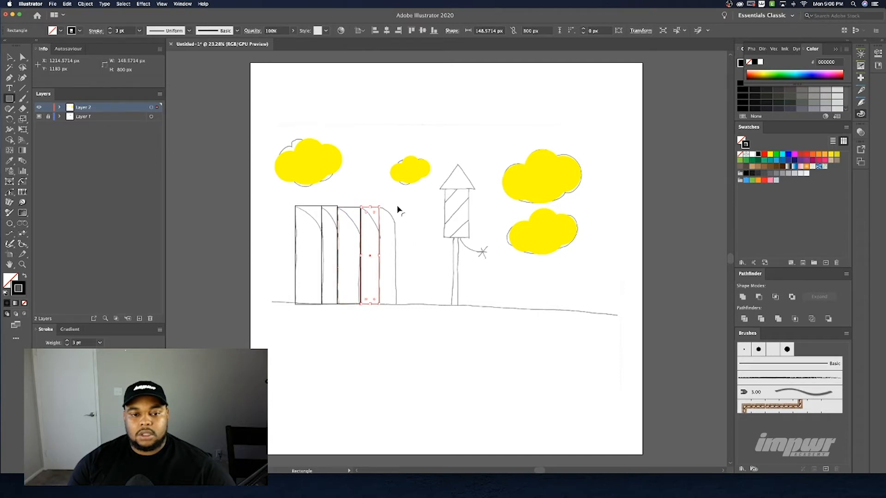
pyautogui.moveTo(399, 206); pyautogui.dragTo(380, 304)
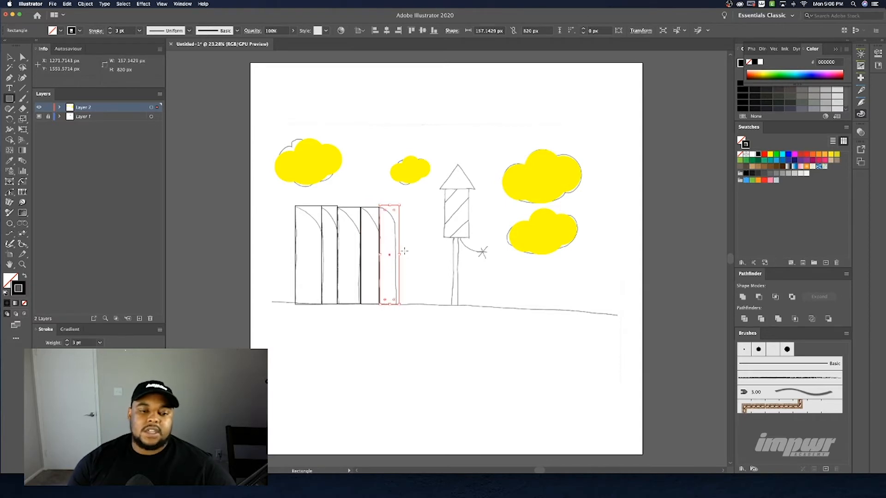
pyautogui.moveTo(400, 254); pyautogui.dragTo(396, 258)
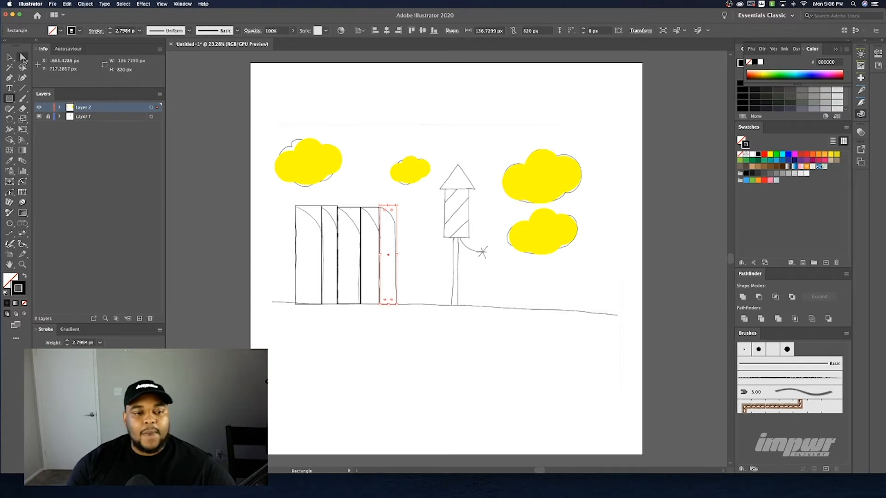
# Round only the top-right corner of the rightmost fence board to a radius of about 137 px
pyautogui.click(23, 58)
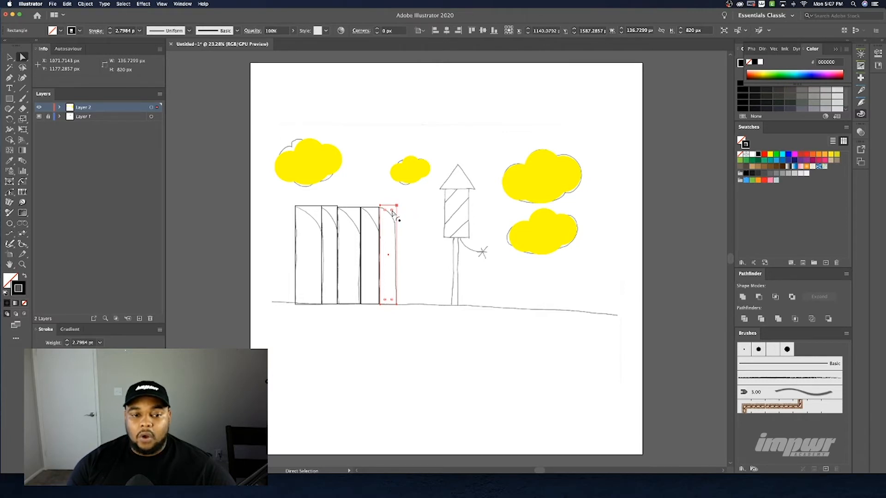
pyautogui.moveTo(392, 211); pyautogui.dragTo(379, 233)
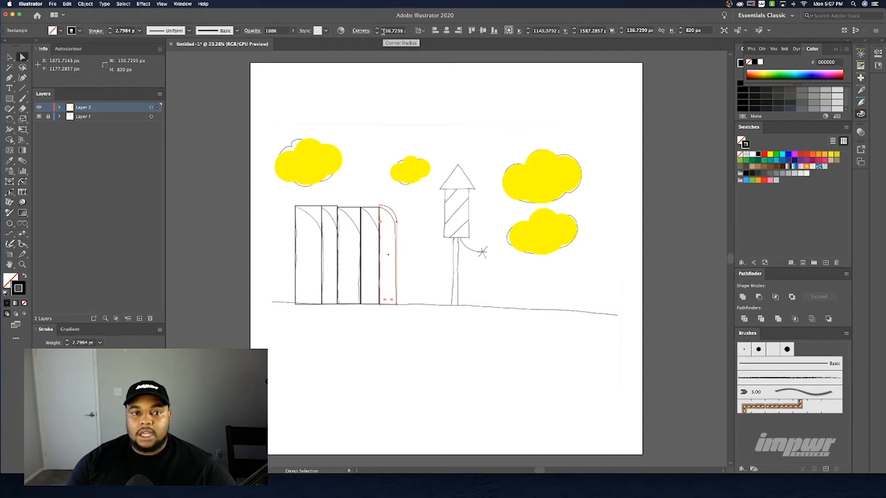
pyautogui.moveTo(382, 32); pyautogui.dragTo(401, 34)
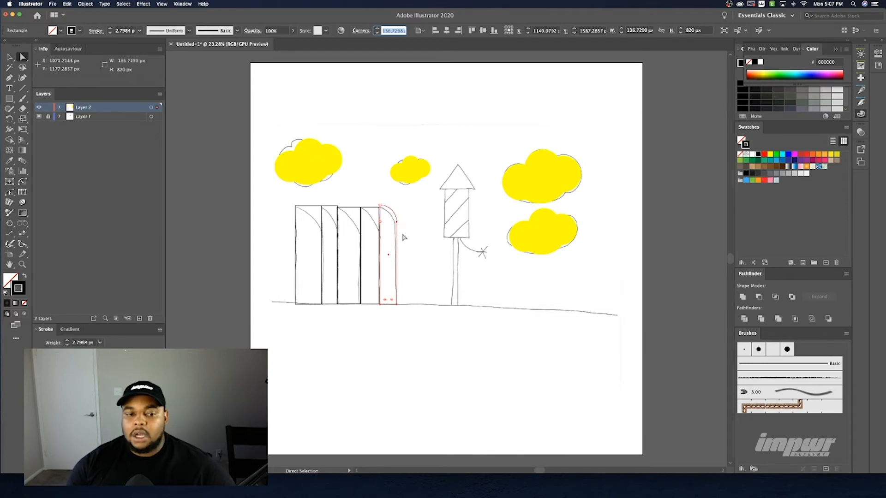
# Round the top-right corners of the fourth and third fence boards as far as possible to follow the sketched curves
pyautogui.click(369, 211)
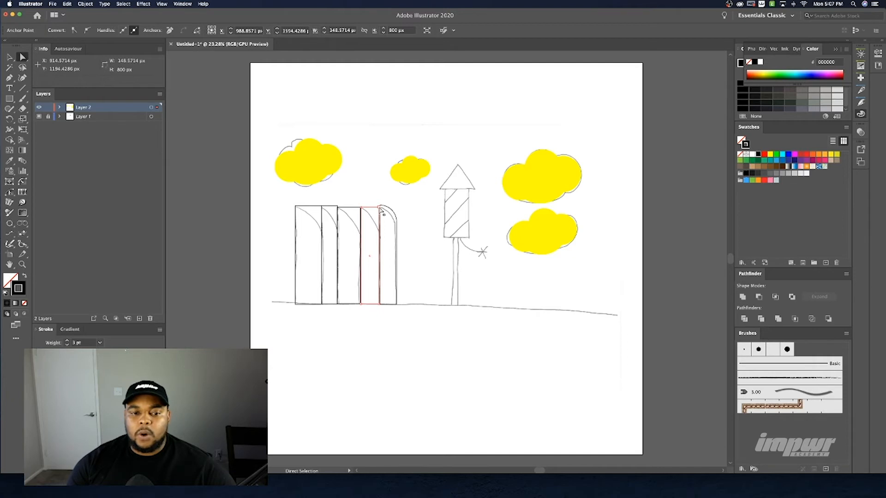
pyautogui.click(380, 214)
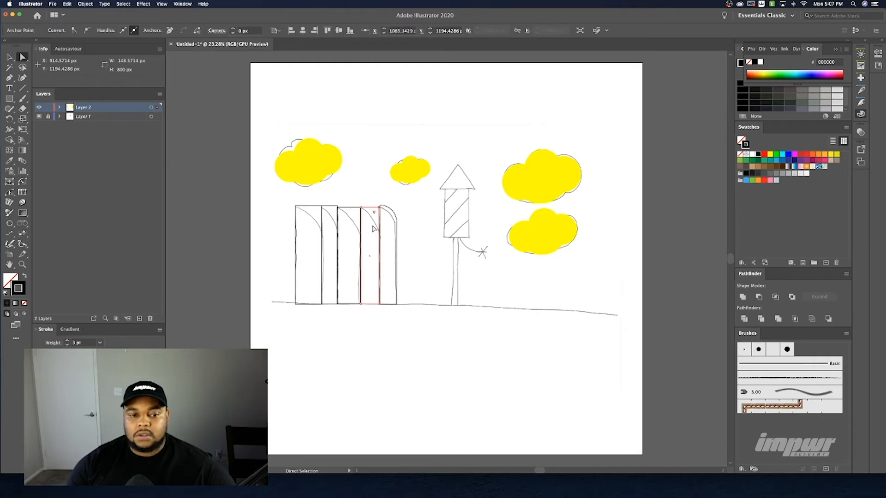
pyautogui.moveTo(375, 214); pyautogui.dragTo(353, 229)
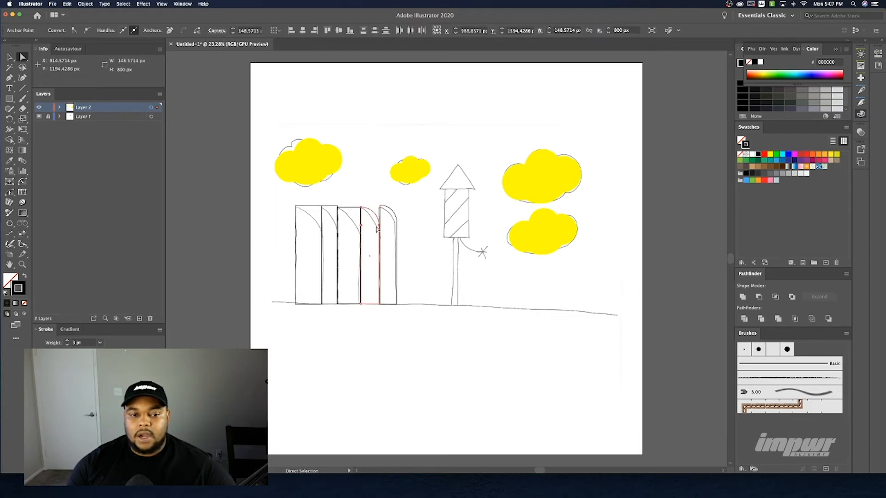
pyautogui.click(347, 212)
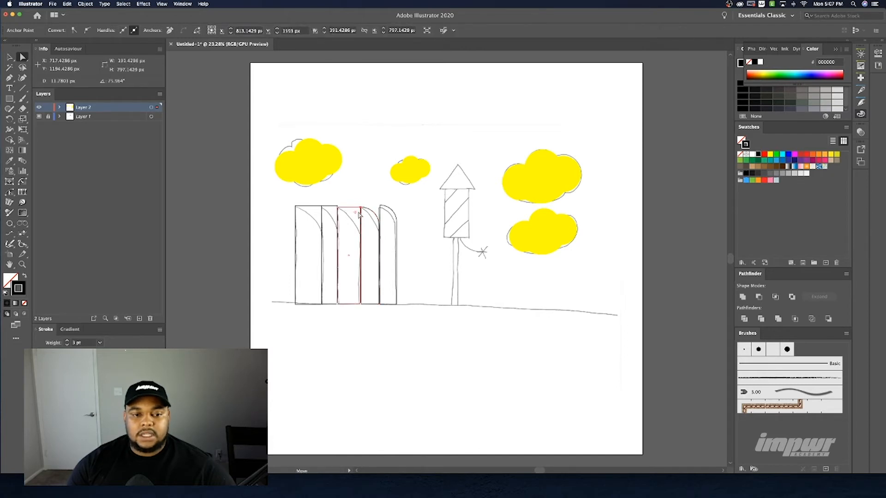
pyautogui.click(358, 214)
pyautogui.moveTo(357, 215); pyautogui.dragTo(326, 240)
# Round the top-right corners of the second and first fence boards to radii of about 131 px and 217 px
pyautogui.click(330, 210)
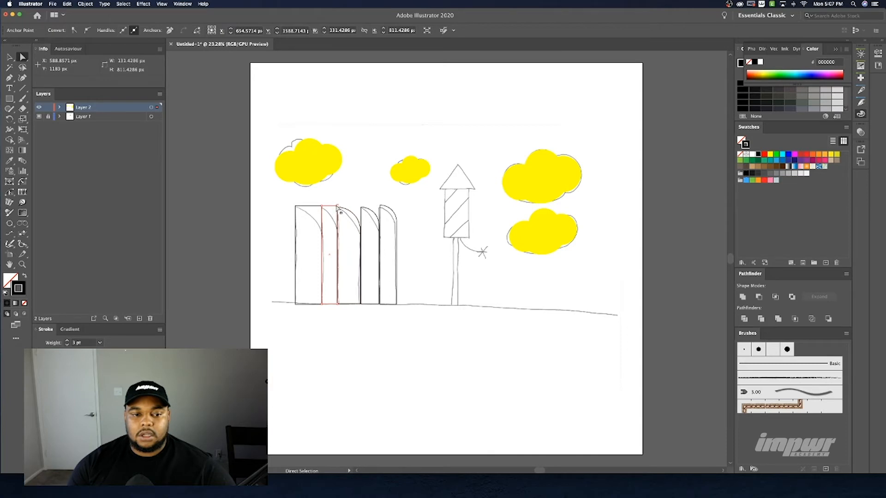
pyautogui.click(335, 212)
pyautogui.moveTo(334, 213); pyautogui.dragTo(309, 231)
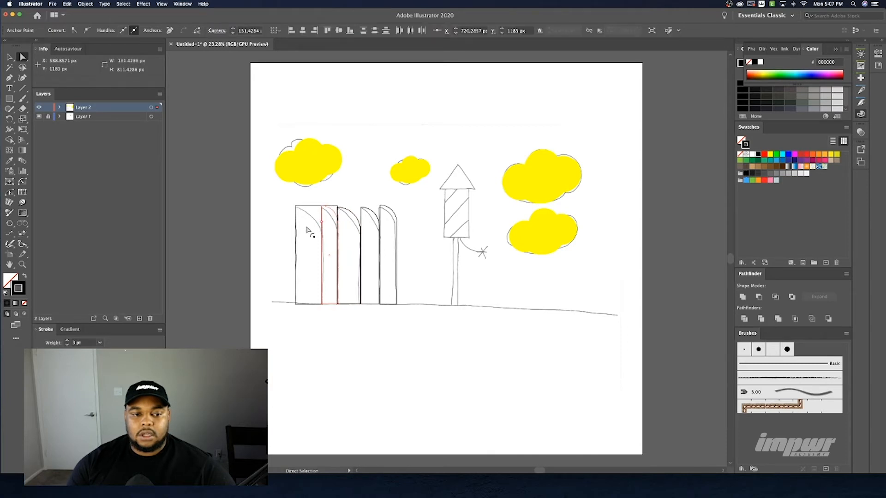
pyautogui.click(322, 211)
pyautogui.click(322, 208)
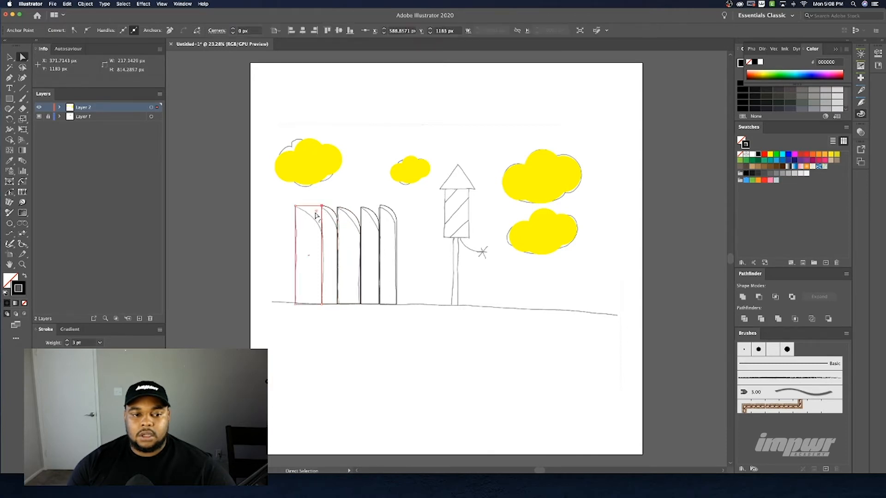
pyautogui.moveTo(303, 225); pyautogui.dragTo(278, 240)
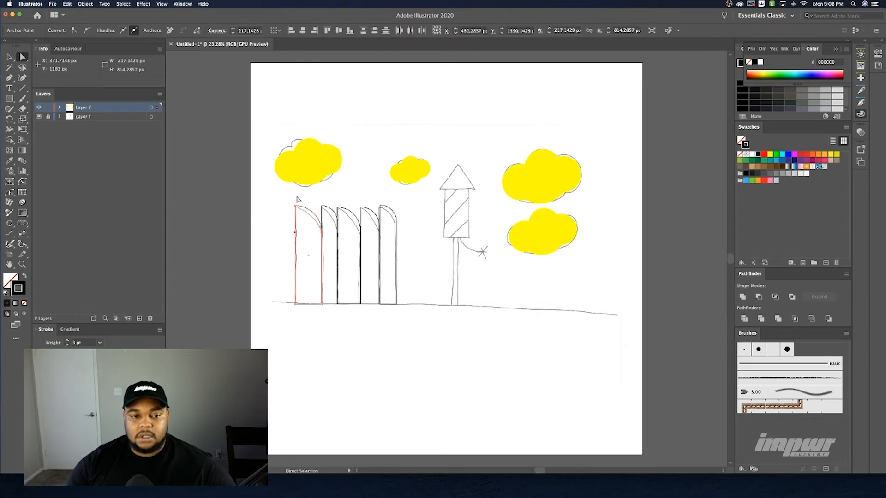
pyautogui.press('v')
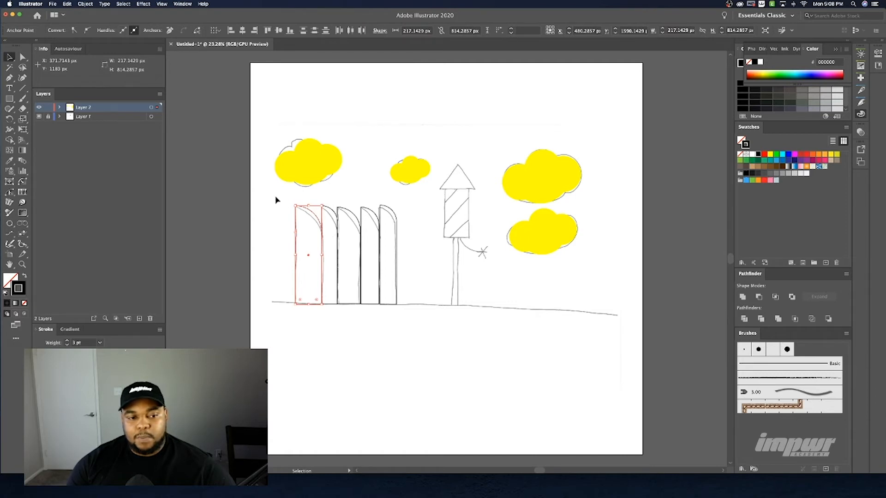
# Fill all five fence boards with red and leave them without a stroke
pyautogui.moveTo(395, 296); pyautogui.dragTo(411, 318)
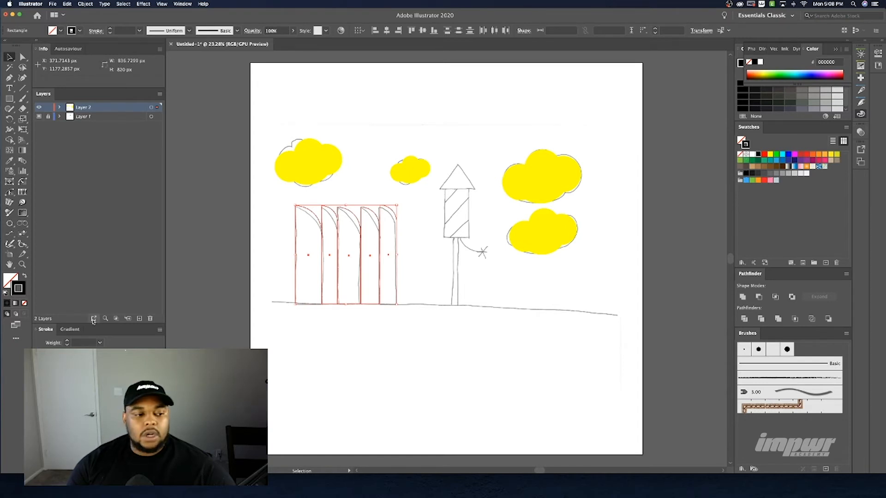
pyautogui.click(25, 277)
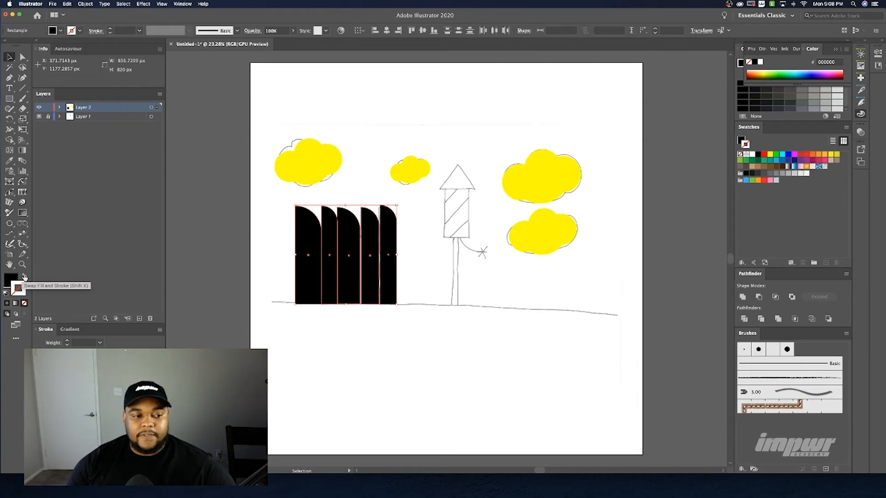
pyautogui.click(24, 277)
pyautogui.click(24, 277)
pyautogui.click(24, 277)
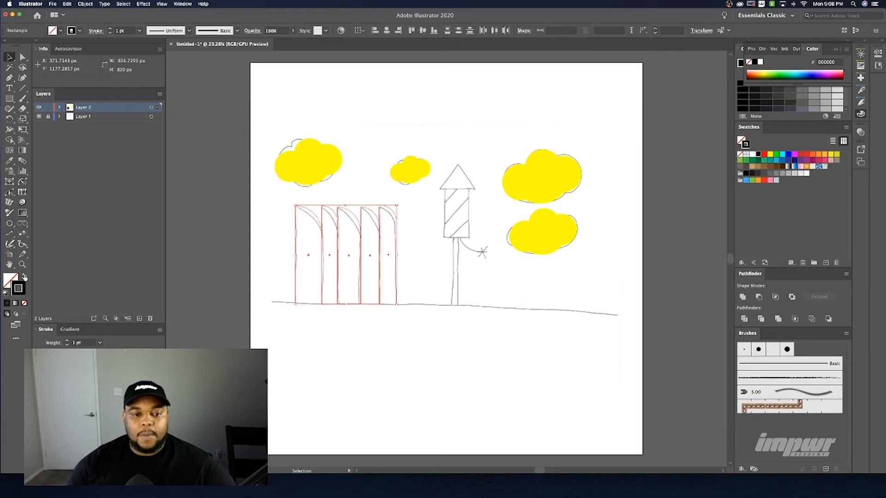
pyautogui.click(24, 277)
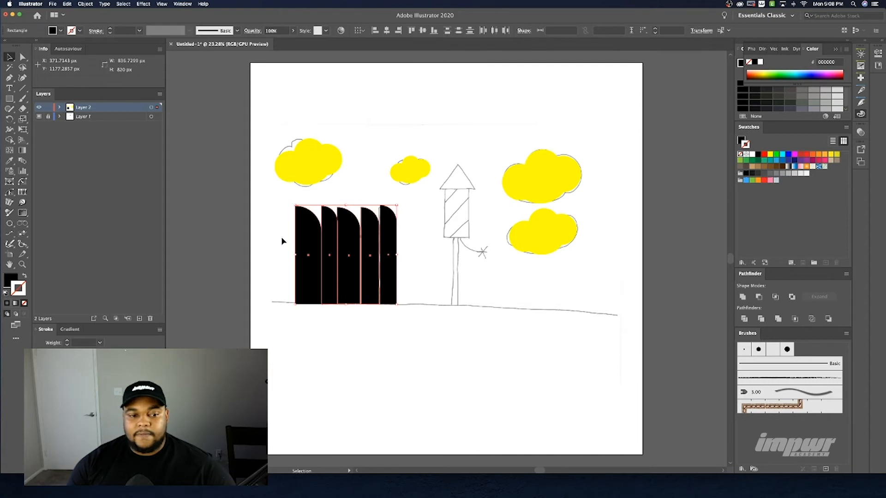
pyautogui.click(804, 156)
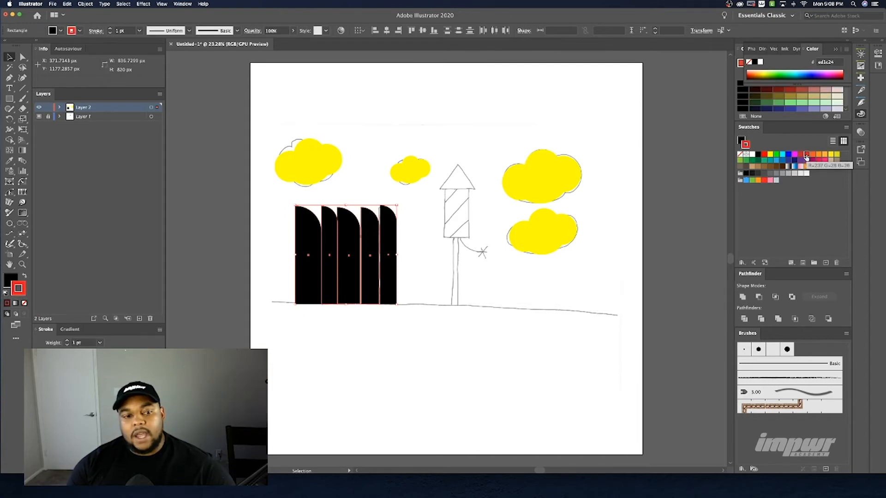
pyautogui.click(24, 276)
pyautogui.click(24, 303)
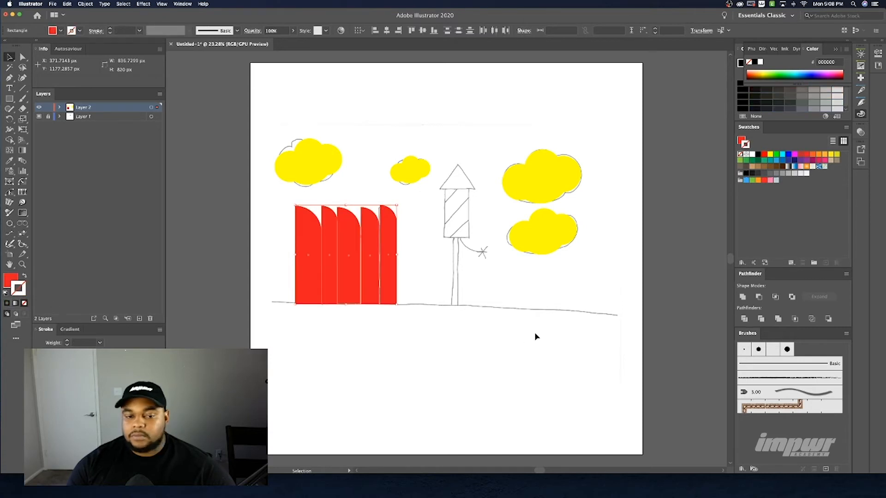
pyautogui.click(484, 326)
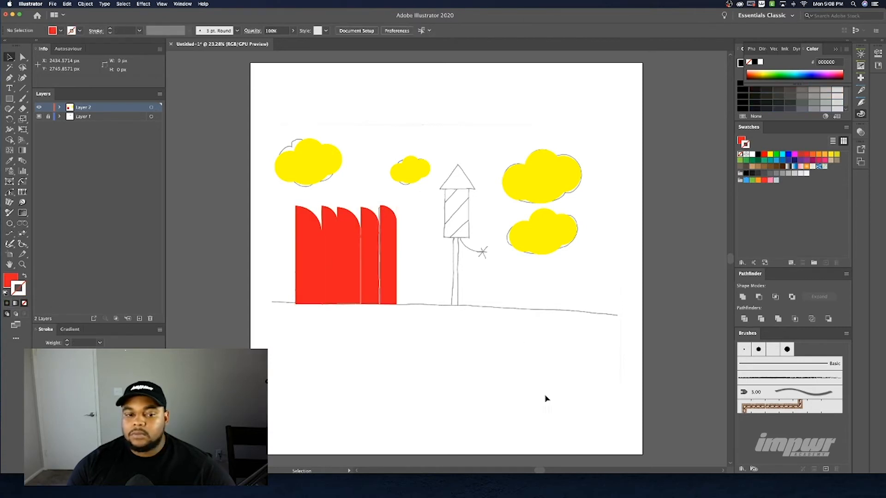
# Nudge the fourth fence board about 4 px left to close the gap to the third board
pyautogui.click(326, 263)
pyautogui.click(369, 259)
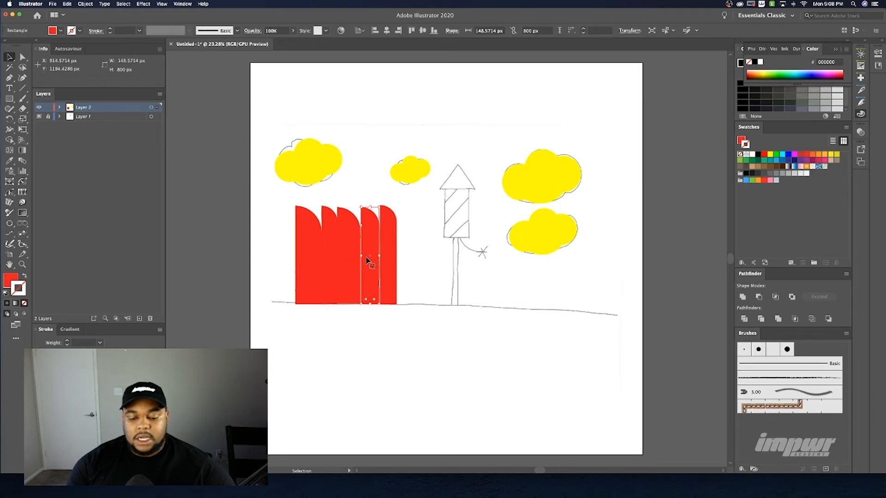
pyautogui.press('Left')
pyautogui.press('Left')
pyautogui.press('Left')
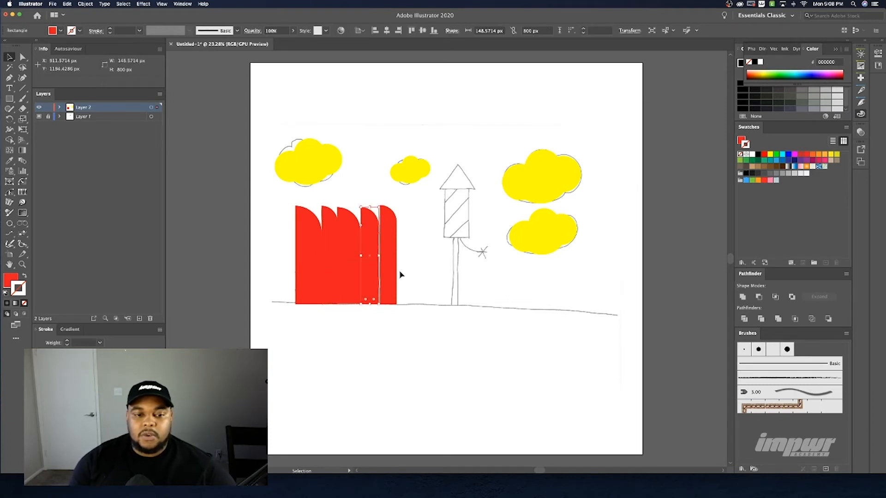
# Nudge the rightmost fence board about 11 px left until it sits flush against the fourth board
pyautogui.click(395, 272)
pyautogui.press('Left')
pyautogui.press('Left')
pyautogui.press('Left')
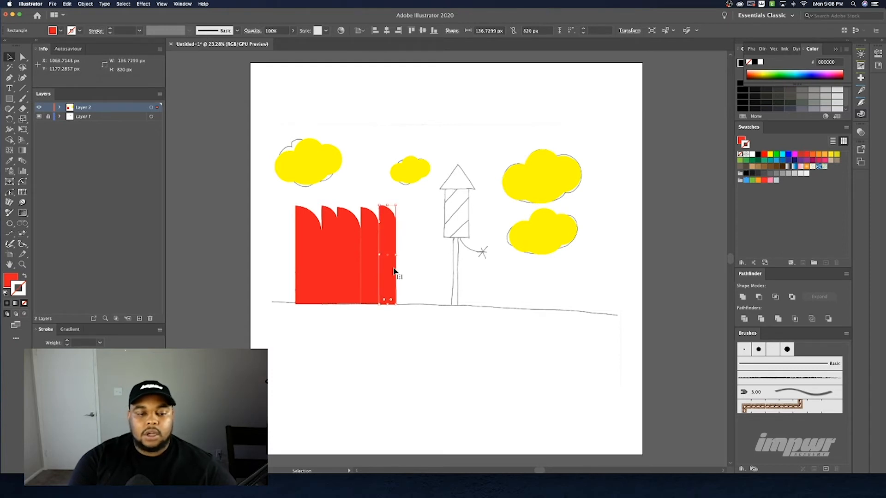
pyautogui.click(369, 277)
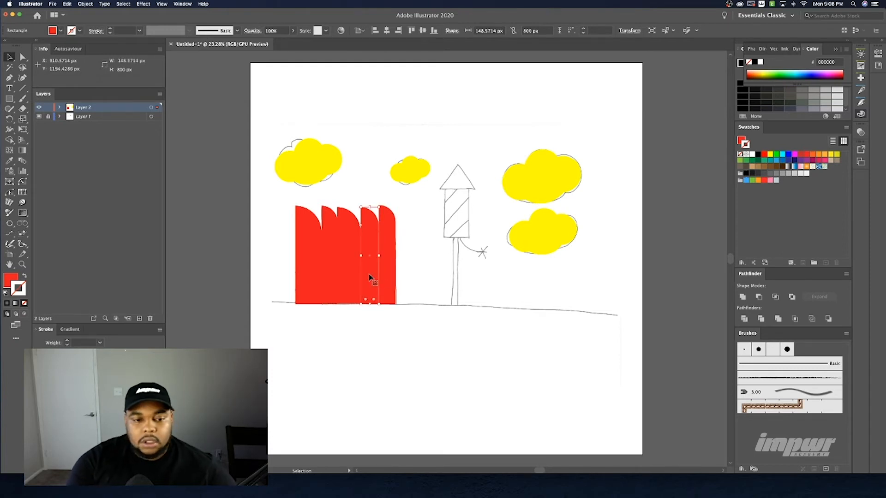
pyautogui.click(393, 276)
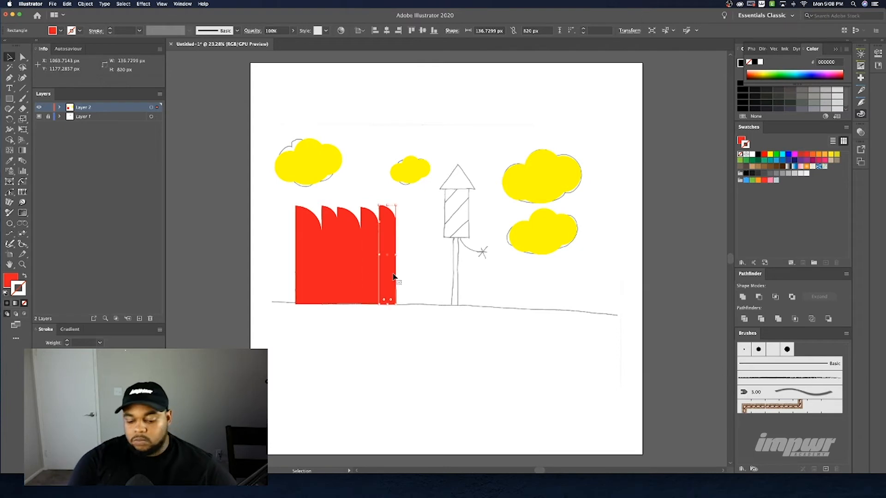
pyautogui.press('Left')
pyautogui.press('Left')
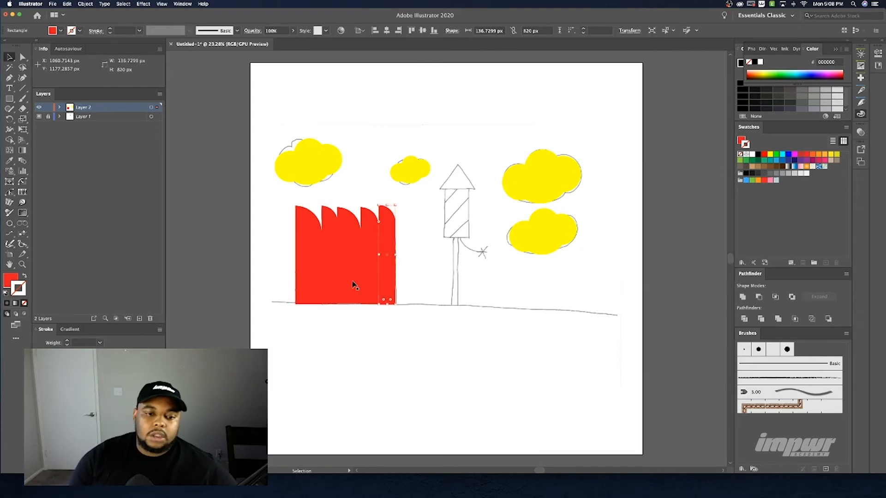
pyautogui.click(326, 331)
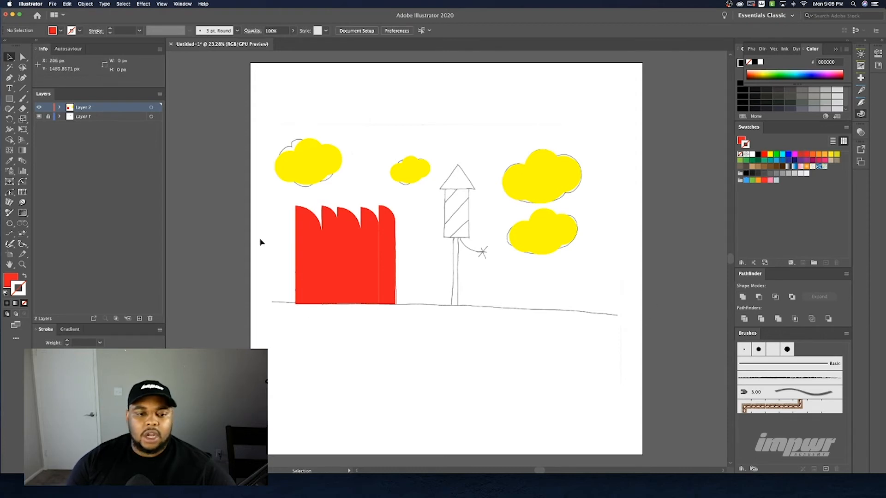
# Draw a straight horizontal ground line about 3263 px long across the full artboard width near the base of the fence
pyautogui.click(21, 89)
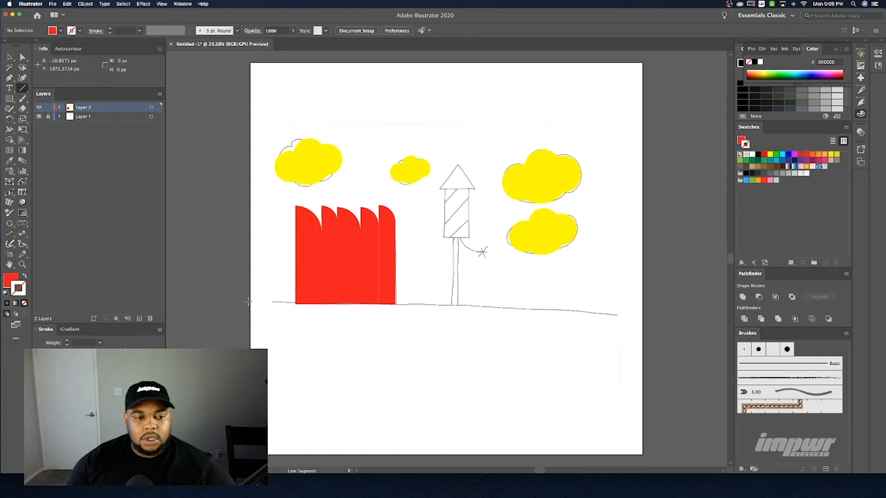
pyautogui.moveTo(248, 301); pyautogui.dragTo(644, 310)
pyautogui.press('shift')
pyautogui.press('shift')
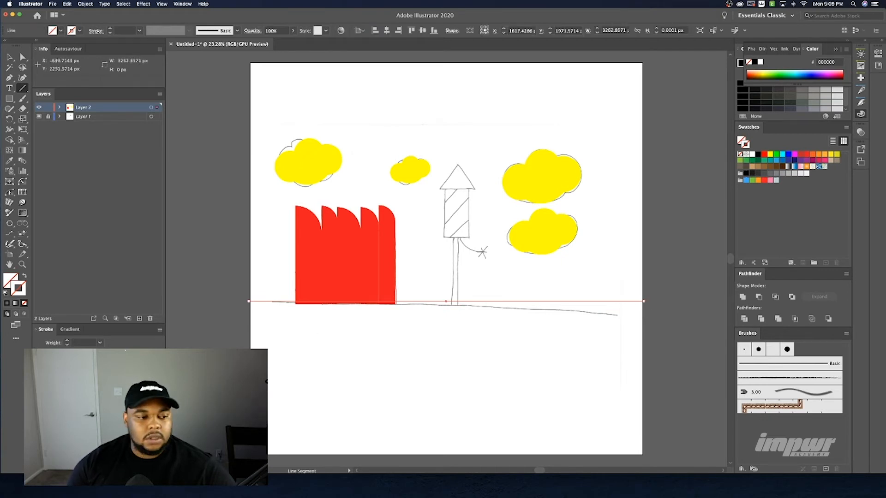
# Give the ground line a black stroke with a weight of 9 pt
pyautogui.click(758, 156)
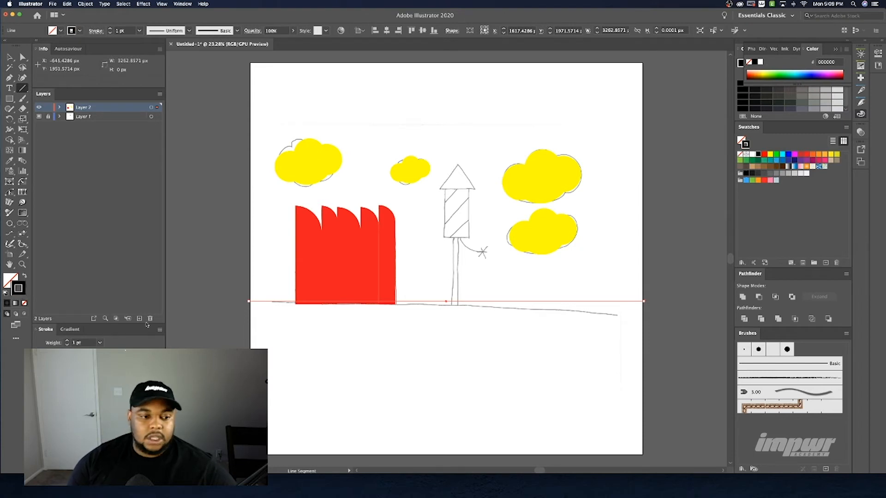
pyautogui.click(67, 341)
pyautogui.click(67, 341)
pyautogui.click(67, 341)
pyautogui.click(67, 341)
pyautogui.click(67, 341)
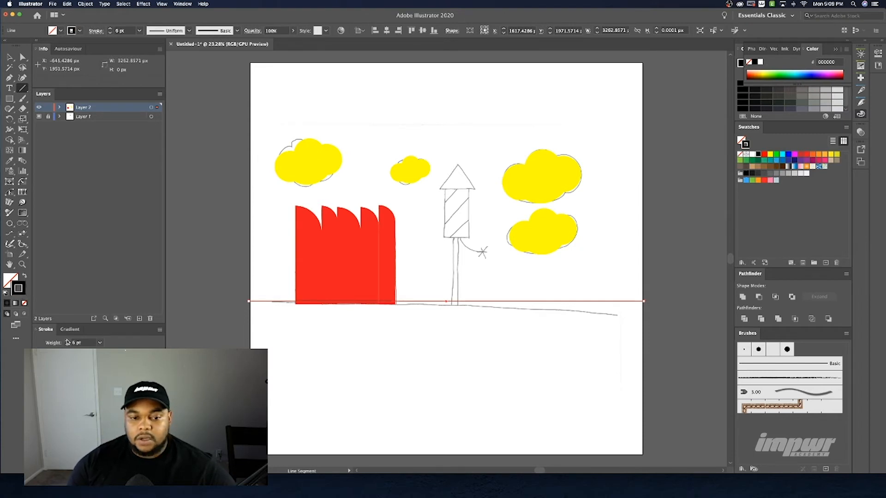
pyautogui.click(67, 341)
pyautogui.click(68, 341)
pyautogui.click(67, 340)
# Move the ground line down to a Y position of about 1996 px so it meets the bottom of the fence boards
pyautogui.click(10, 56)
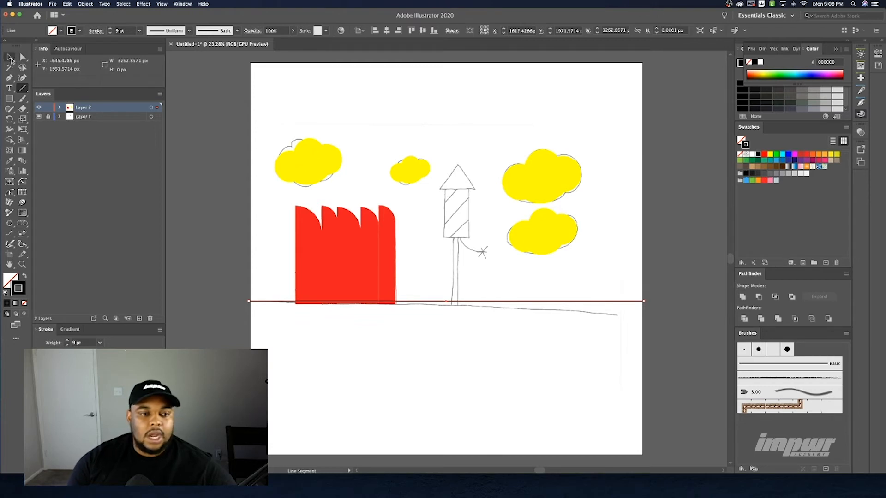
pyautogui.click(404, 315)
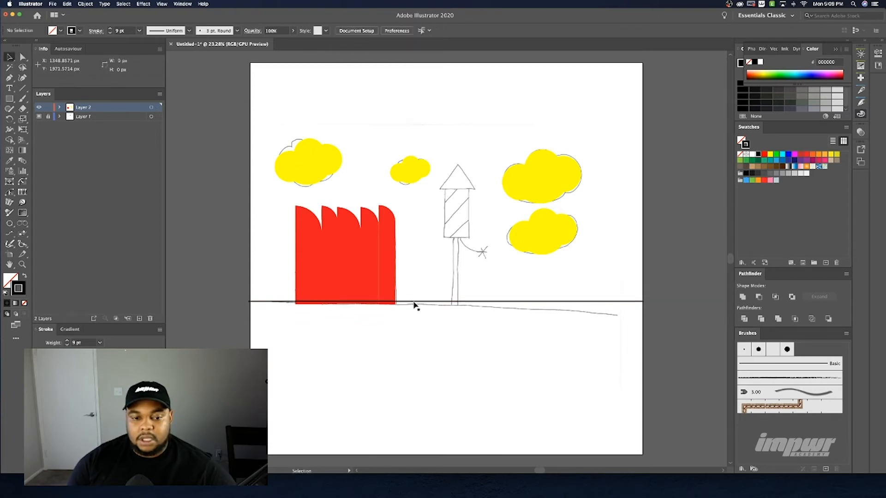
pyautogui.click(416, 302)
pyautogui.moveTo(417, 304); pyautogui.dragTo(418, 309)
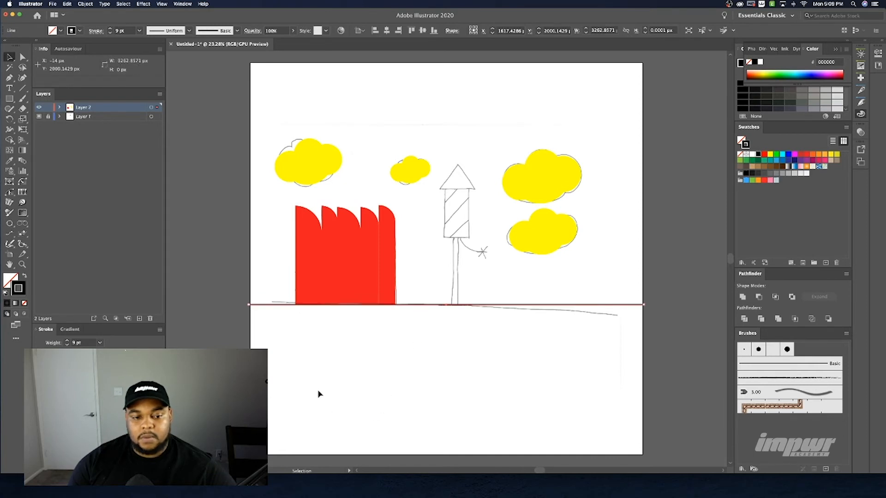
pyautogui.press('Up')
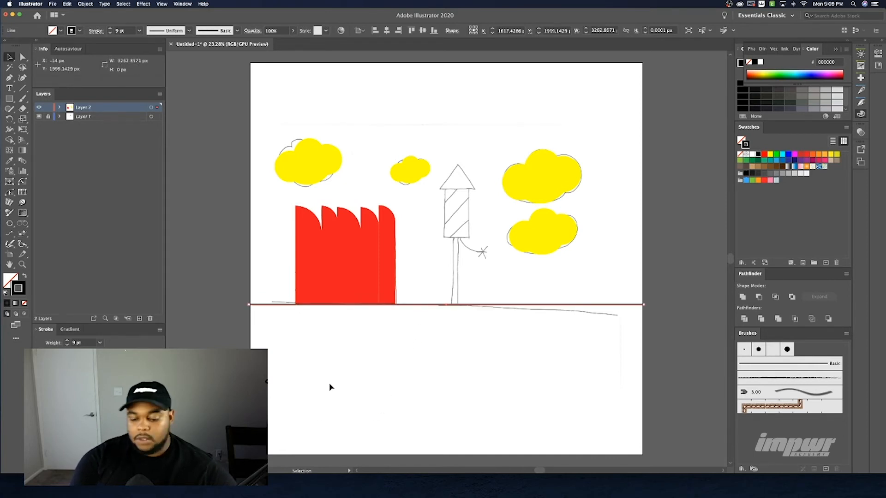
pyautogui.press('Up')
pyautogui.press('Up')
pyautogui.press('Up')
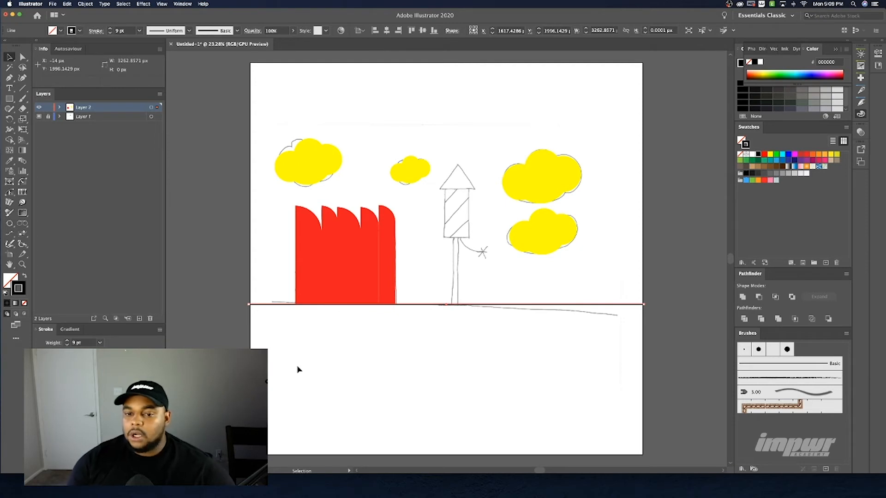
pyautogui.click(228, 340)
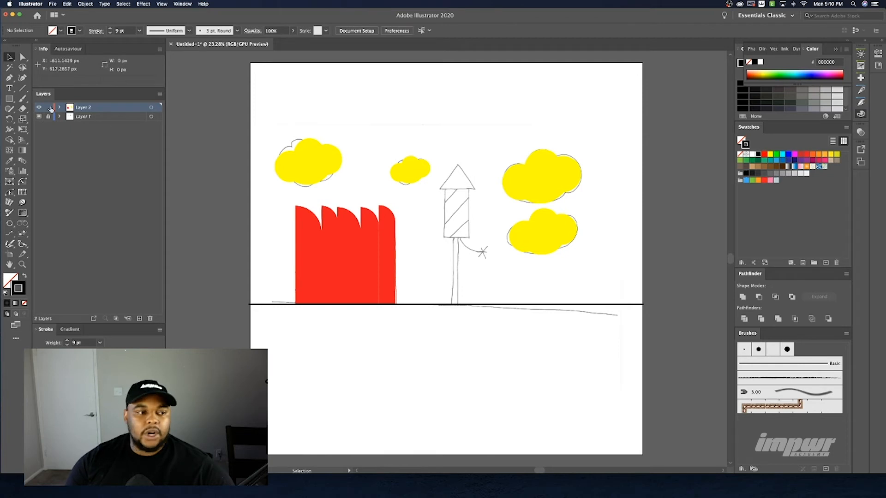
# Draw an upright triangle about 339 by 294 px above the rocket, using the Star tool reduced to three points
pyautogui.click(9, 99)
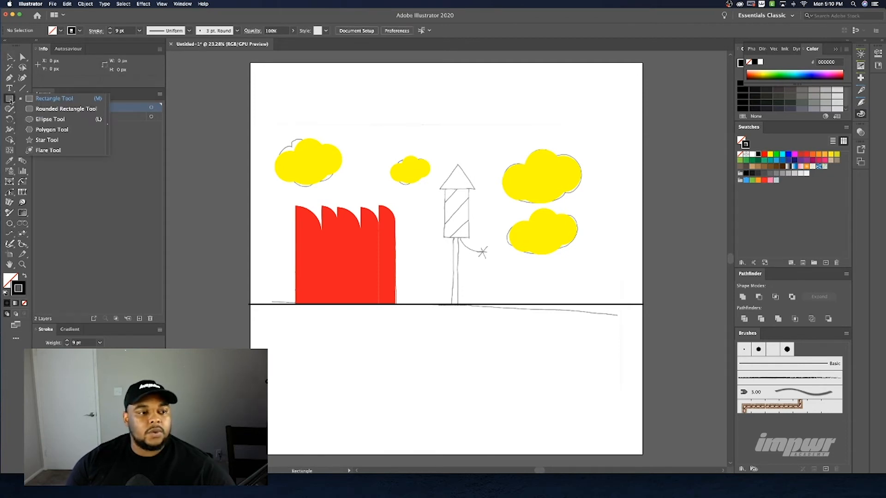
pyautogui.click(58, 140)
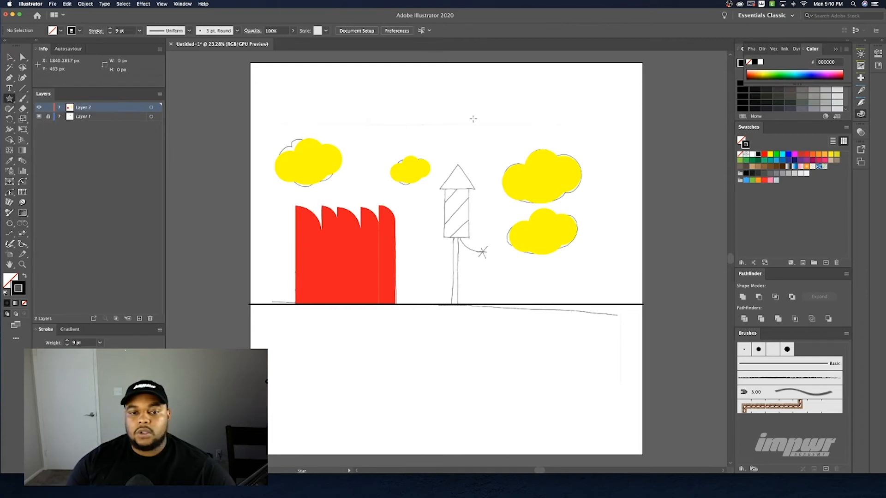
pyautogui.moveTo(447, 95); pyautogui.dragTo(434, 124)
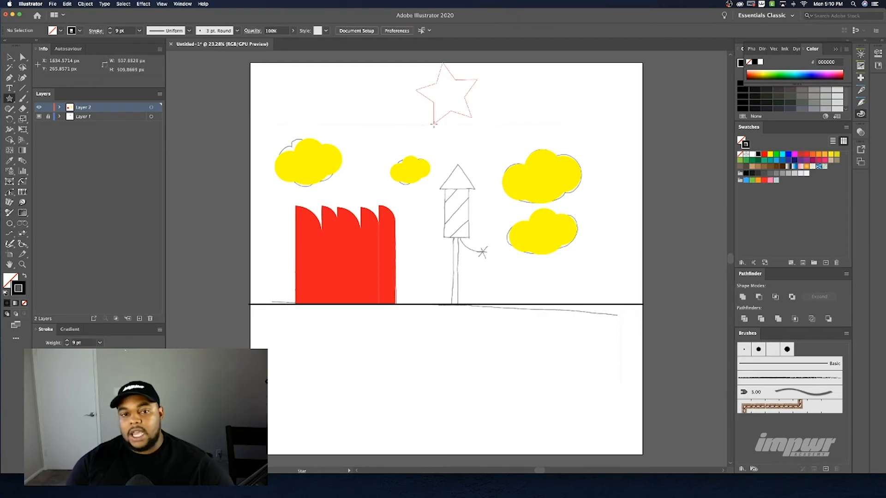
pyautogui.moveTo(434, 124); pyautogui.dragTo(429, 122)
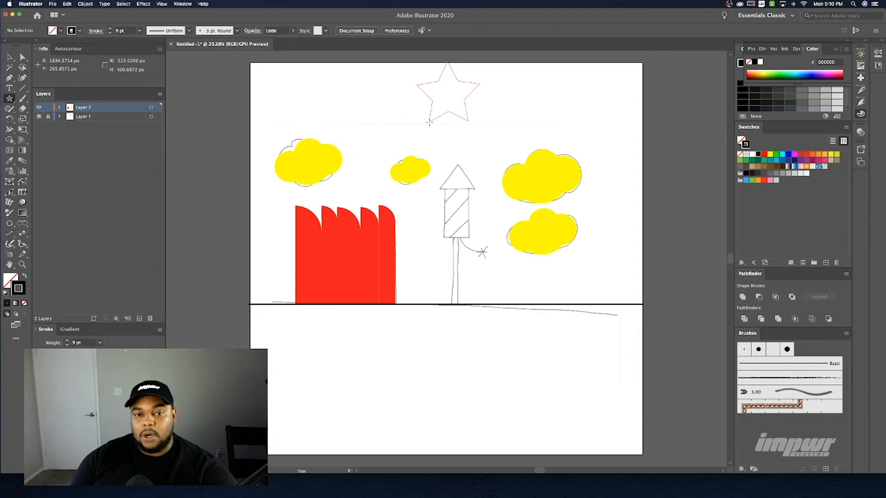
pyautogui.moveTo(429, 123)
pyautogui.mouseDown()
pyautogui.moveTo(405, 92)
pyautogui.moveTo(425, 108)
pyautogui.mouseUp()
pyautogui.press('Down')
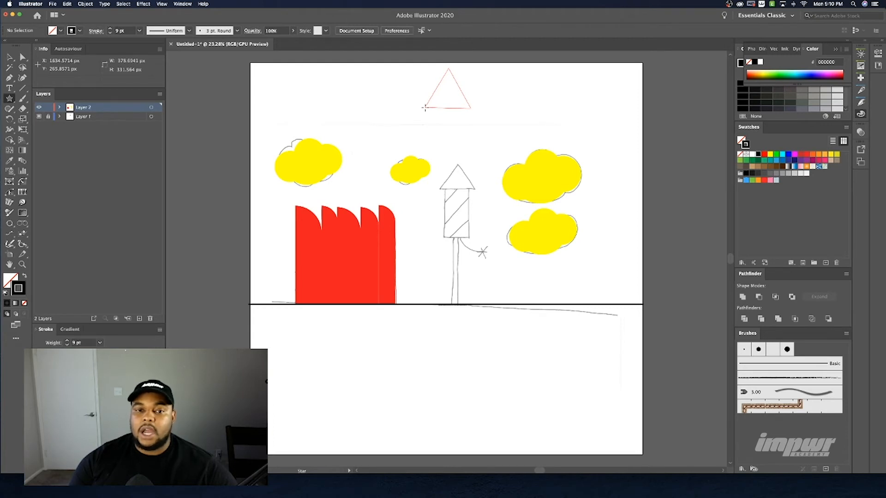
pyautogui.moveTo(425, 107); pyautogui.dragTo(427, 107)
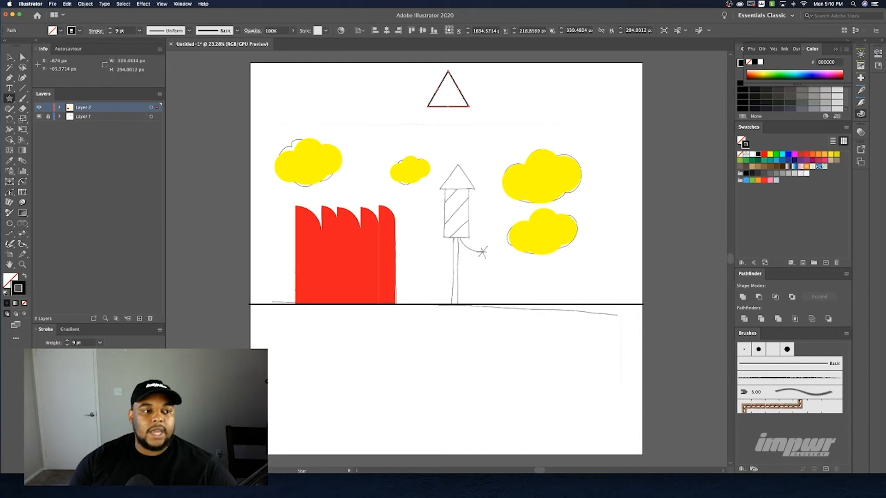
# Place the triangle over the sketched rocket tip and resize it to about 289 by 213 px
pyautogui.press('v')
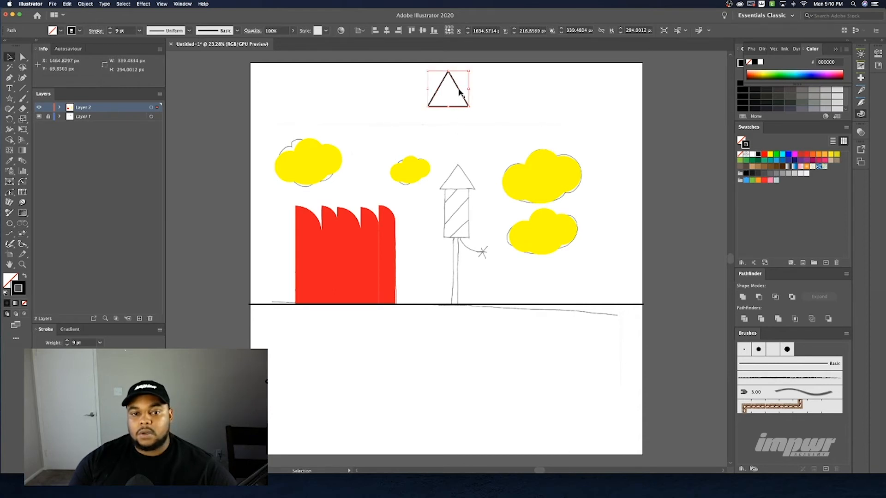
pyautogui.moveTo(459, 92)
pyautogui.mouseDown()
pyautogui.moveTo(476, 173)
pyautogui.moveTo(469, 178)
pyautogui.moveTo(475, 158)
pyautogui.mouseUp()
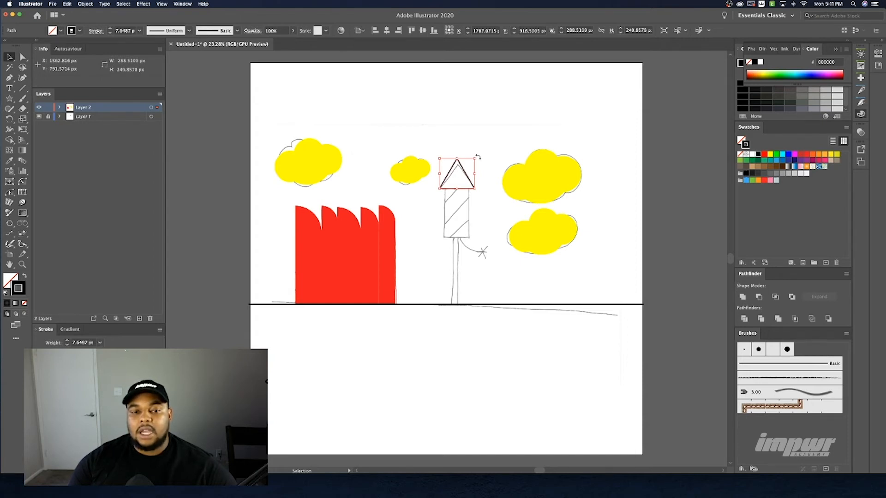
pyautogui.moveTo(477, 157)
pyautogui.mouseDown()
pyautogui.moveTo(444, 151)
pyautogui.moveTo(428, 177)
pyautogui.moveTo(464, 198)
pyautogui.moveTo(479, 152)
pyautogui.moveTo(439, 114)
pyautogui.moveTo(504, 154)
pyautogui.moveTo(495, 171)
pyautogui.moveTo(451, 132)
pyautogui.moveTo(455, 166)
pyautogui.moveTo(481, 158)
pyautogui.moveTo(469, 144)
pyautogui.moveTo(440, 152)
pyautogui.moveTo(437, 186)
pyautogui.moveTo(470, 190)
pyautogui.moveTo(470, 168)
pyautogui.mouseUp()
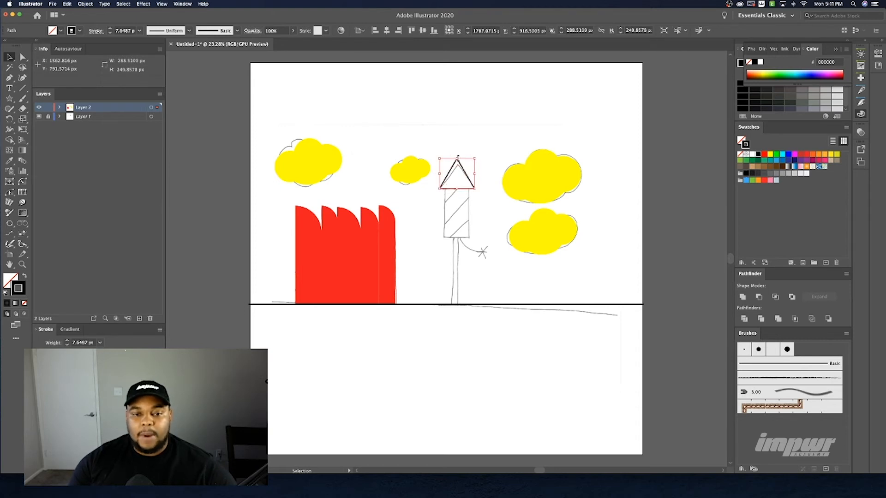
pyautogui.moveTo(457, 159); pyautogui.dragTo(457, 163)
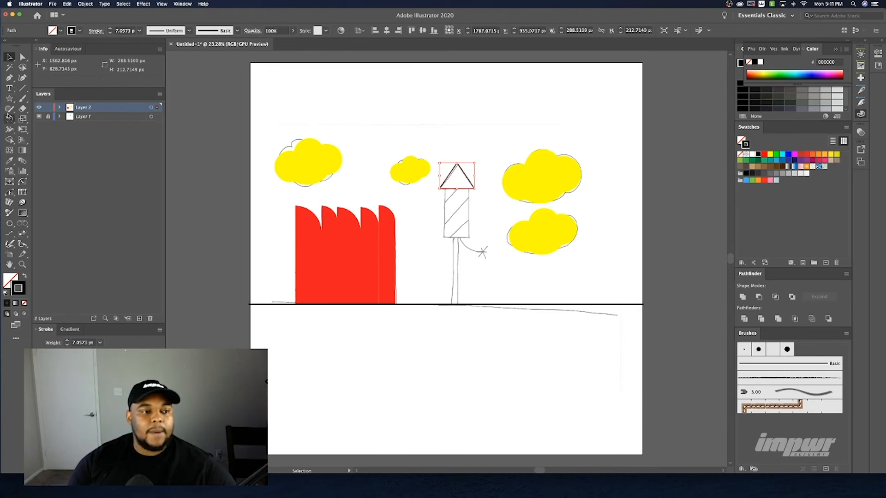
# Draw a narrow rectangle about 46 by 560 px over the sketched rocket stick, reaching down to the ground line
pyautogui.moveTo(10, 97); pyautogui.dragTo(49, 98)
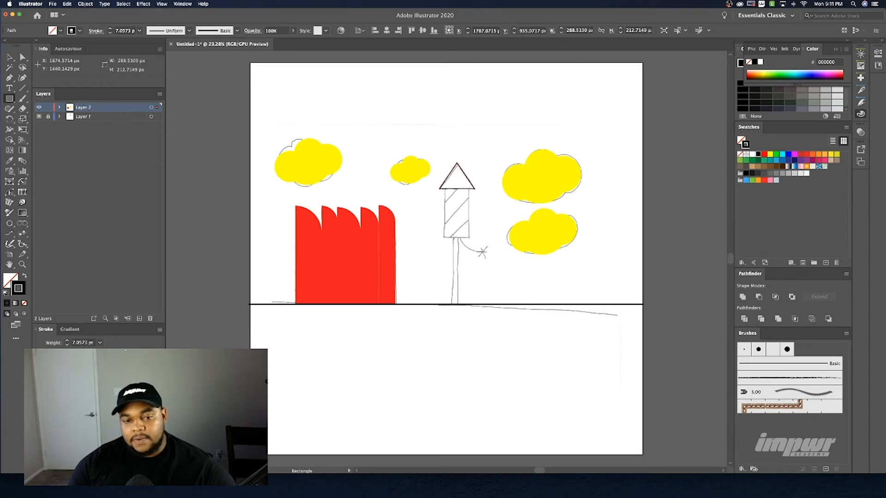
pyautogui.moveTo(453, 238); pyautogui.dragTo(458, 306)
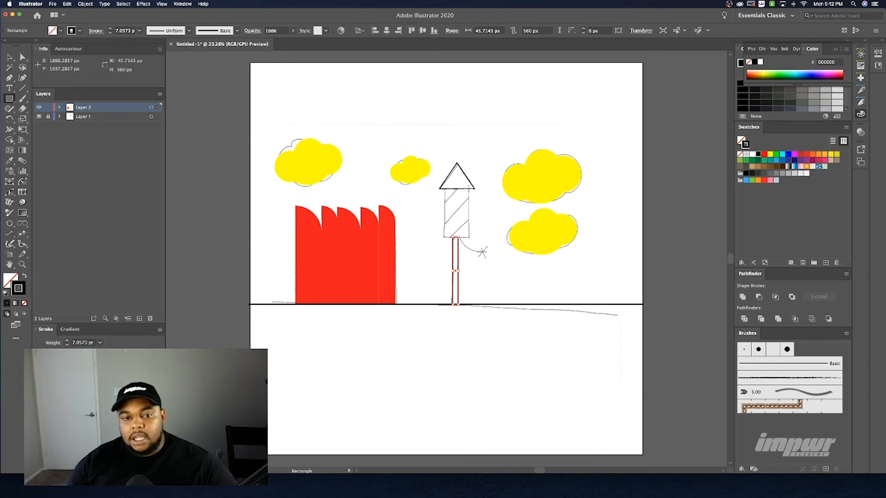
# Draw a rectangle about 191 by 120 px under the rocket tip and slant it into a diagonal stripe about 194 by 257 px
pyautogui.moveTo(469, 189); pyautogui.dragTo(443, 203)
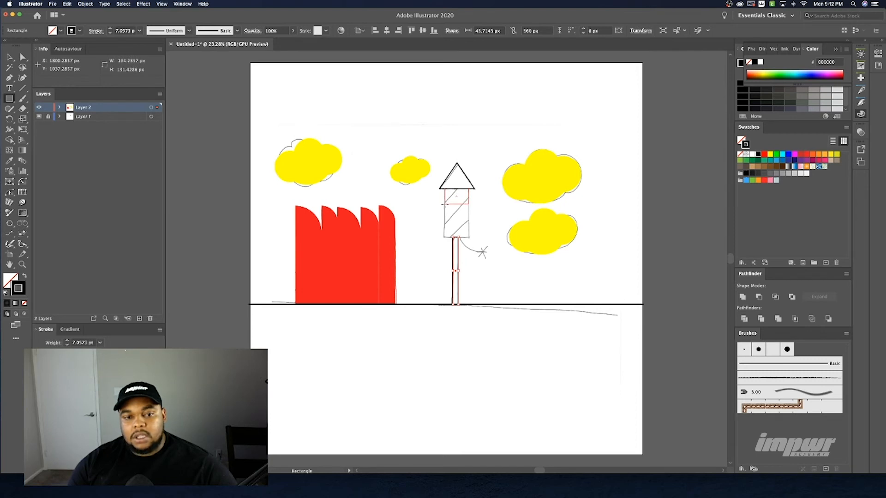
pyautogui.moveTo(443, 204); pyautogui.dragTo(445, 203)
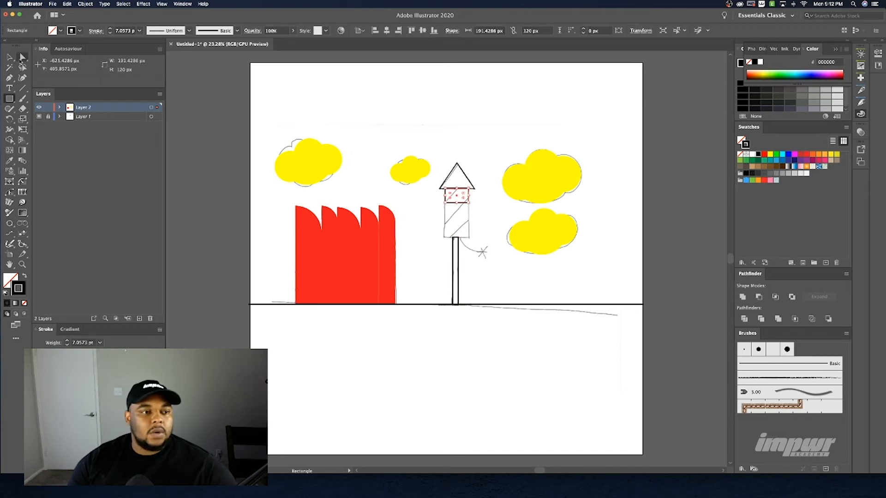
pyautogui.click(22, 56)
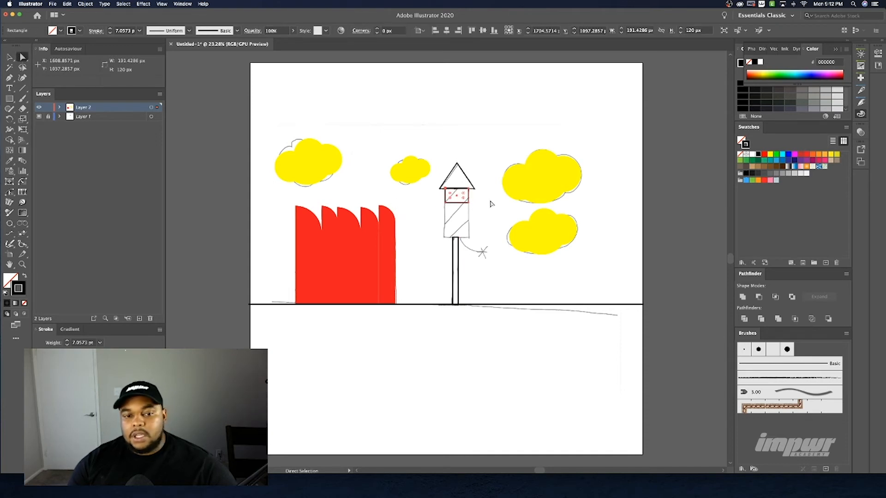
pyautogui.click(445, 203)
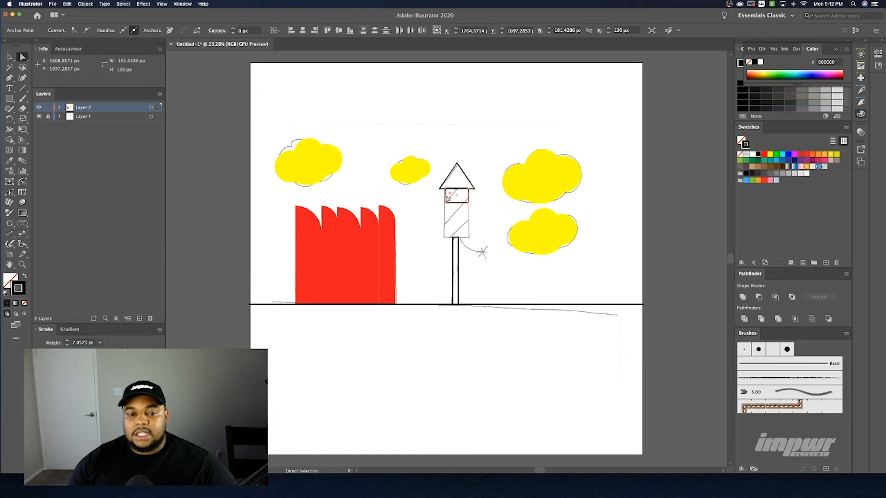
pyautogui.moveTo(445, 195); pyautogui.dragTo(445, 215)
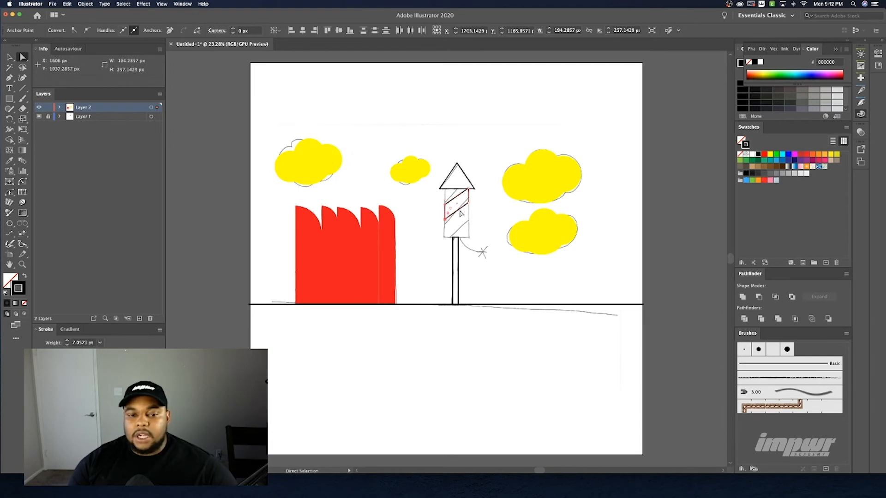
pyautogui.click(485, 210)
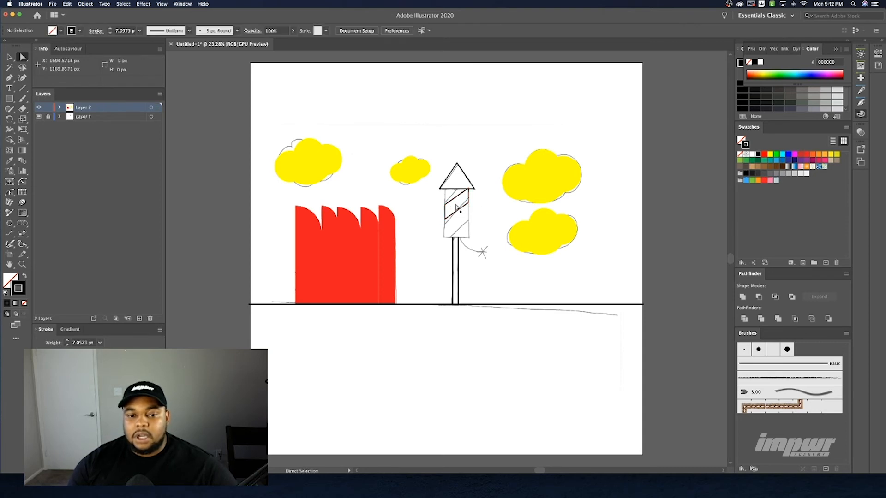
# Duplicate the diagonal stripe about 120 px lower on the rocket body, directly against the first one
pyautogui.click(459, 211)
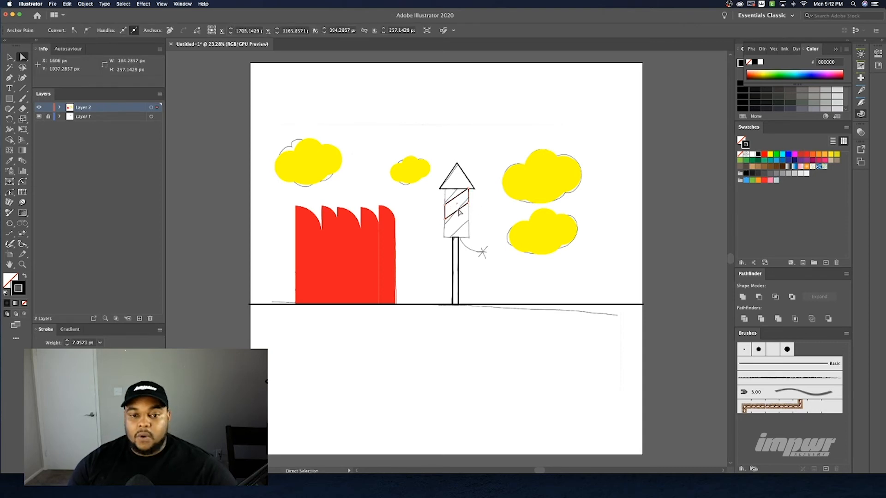
pyautogui.press('alt')
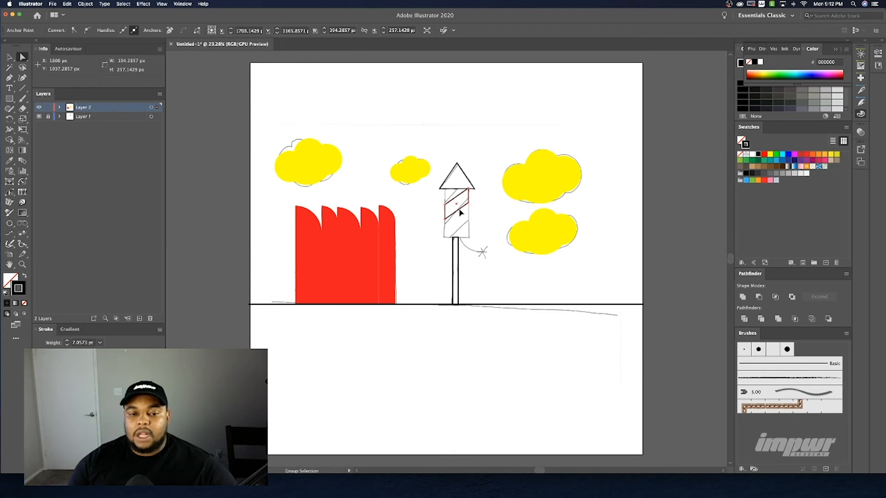
pyautogui.moveTo(460, 212); pyautogui.dragTo(460, 225)
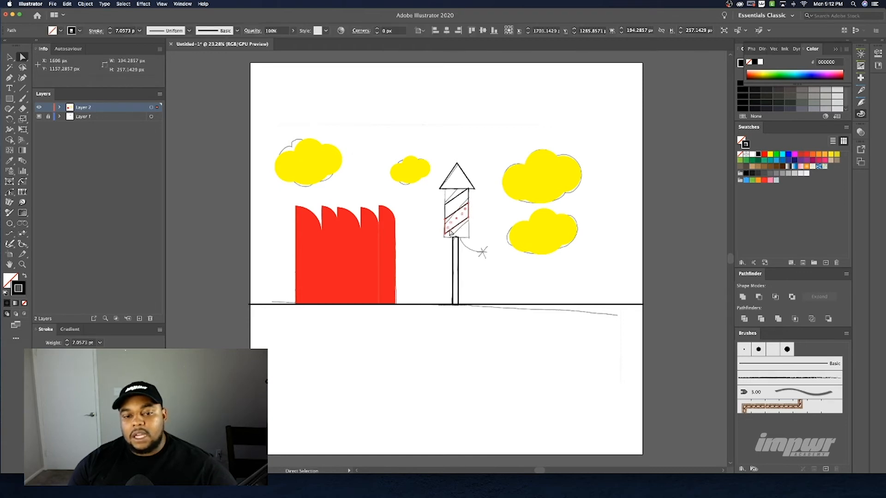
pyautogui.click(415, 213)
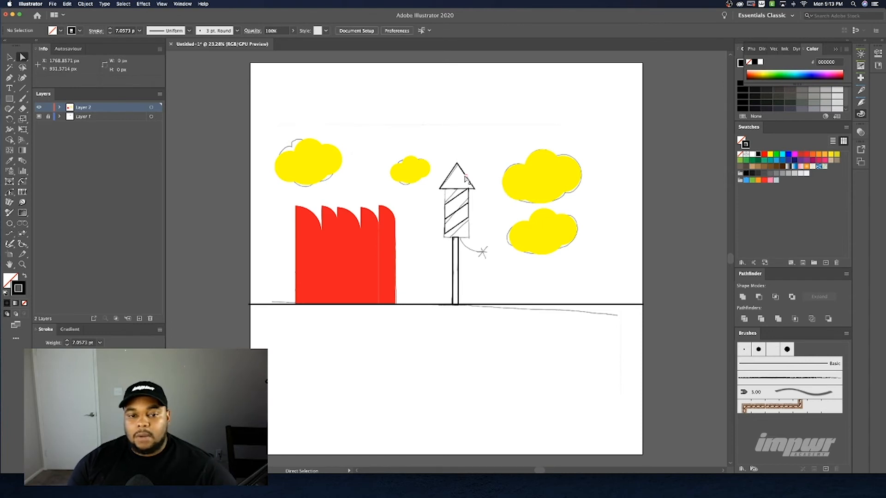
# Duplicate the rocket tip triangle and place the copy between the fence and the rocket body
pyautogui.click(457, 184)
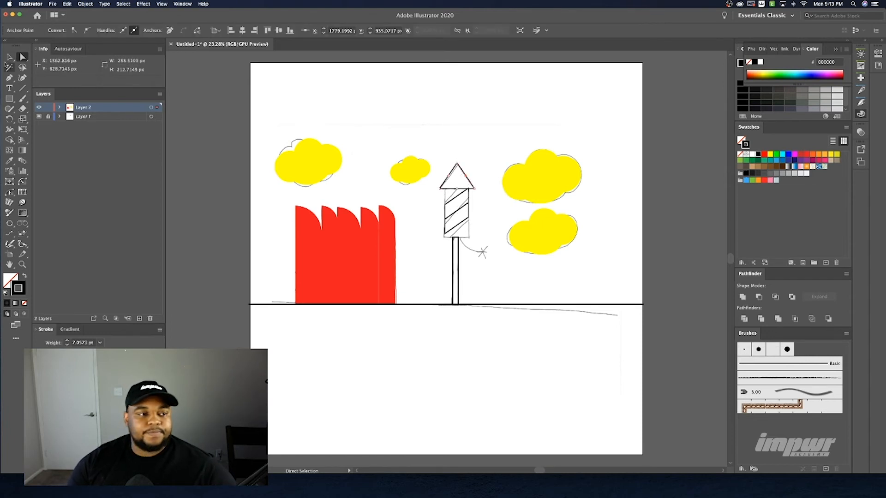
pyautogui.click(10, 57)
pyautogui.click(496, 165)
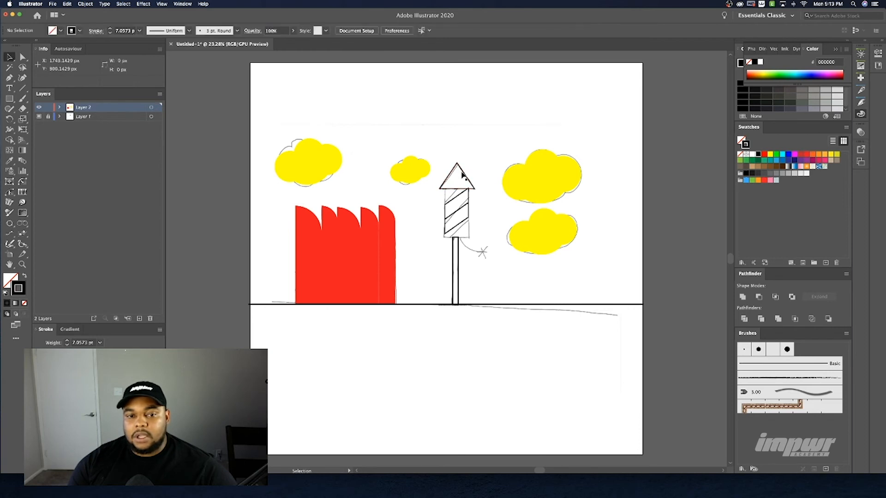
pyautogui.click(463, 171)
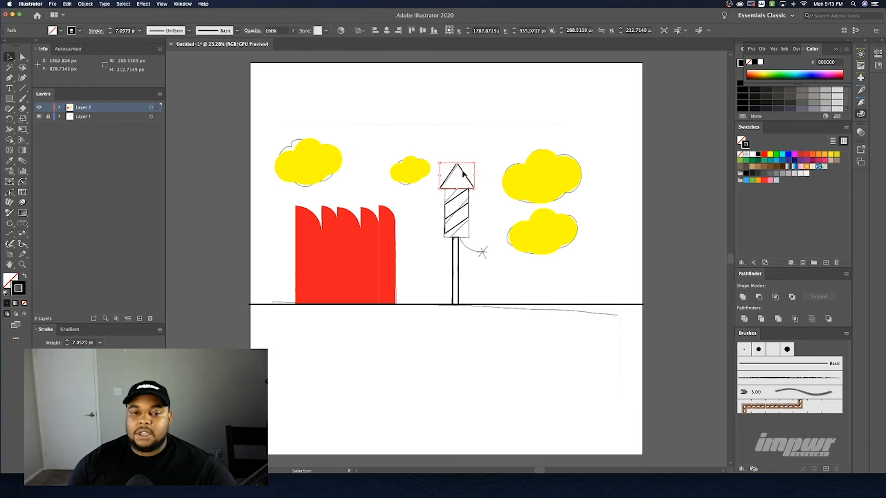
pyautogui.moveTo(462, 171); pyautogui.dragTo(423, 213)
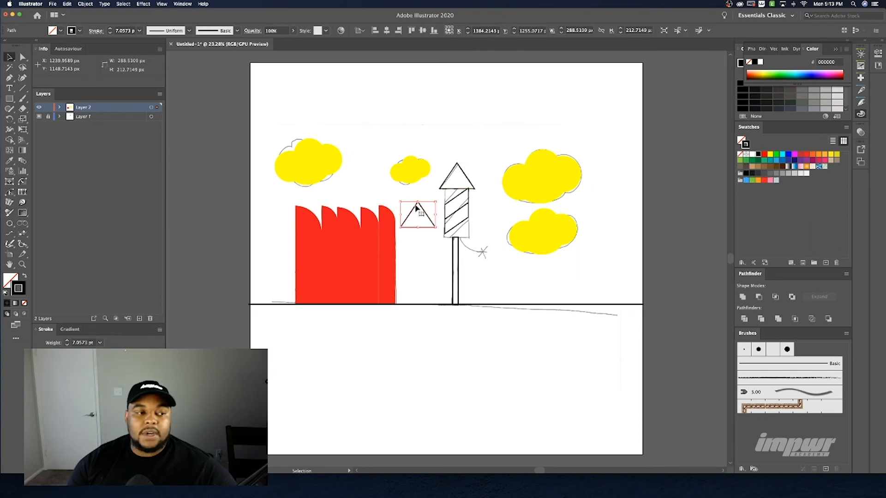
pyautogui.press('a')
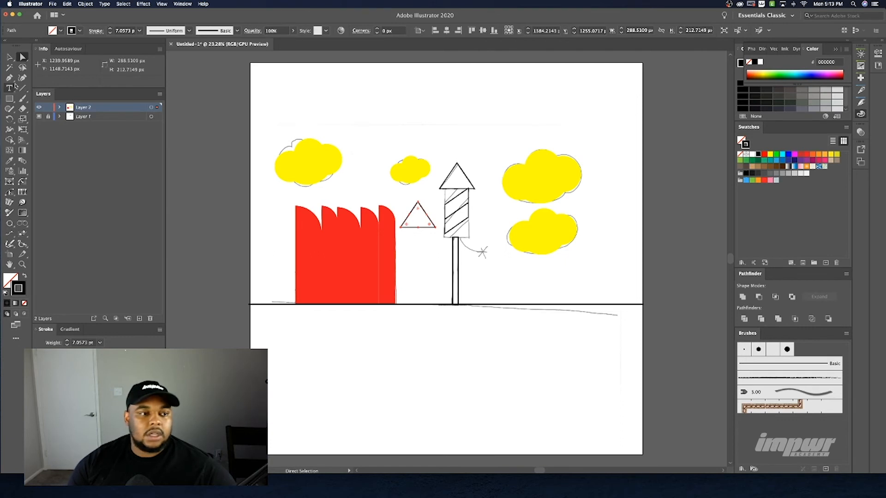
pyautogui.click(10, 78)
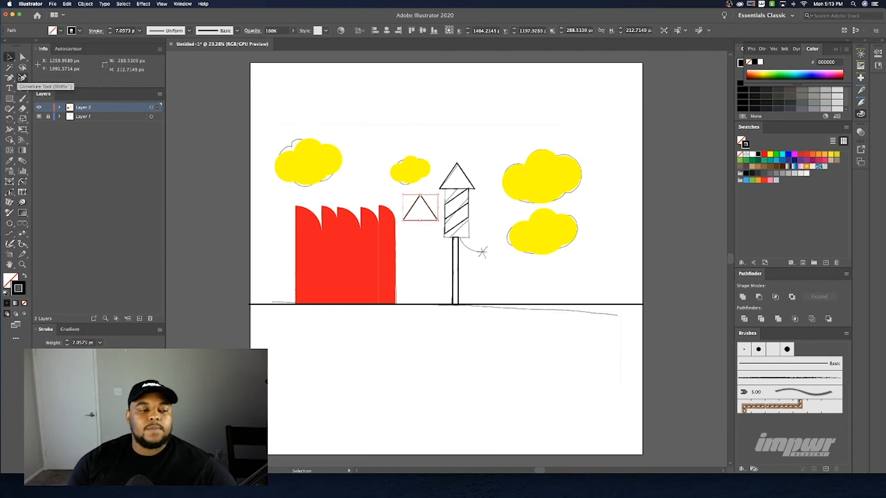
# Reshape the copied triangle's corners into a right triangle about 186 by 131 px filling the rocket body's upper-left corner above the stripe
pyautogui.click(23, 57)
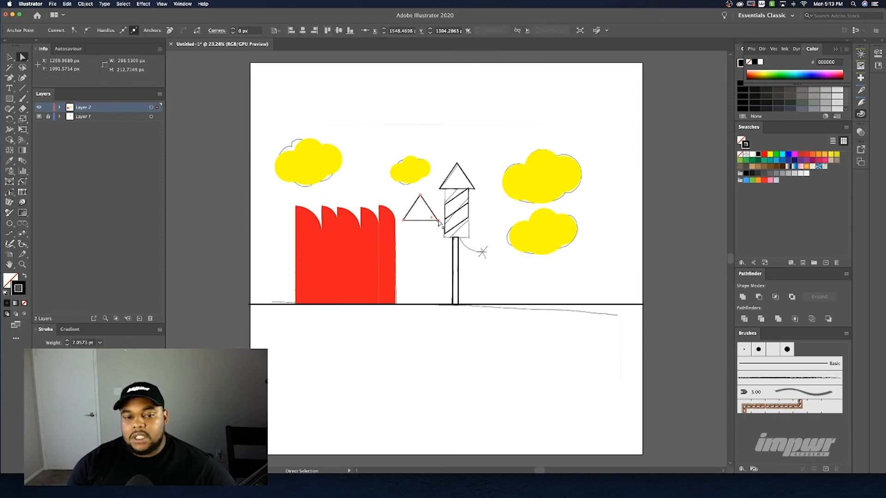
pyautogui.moveTo(437, 220); pyautogui.dragTo(444, 193)
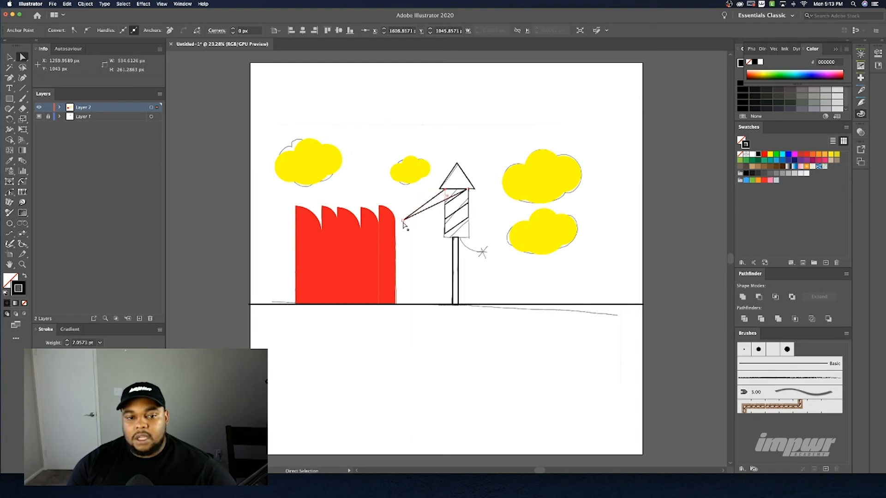
pyautogui.moveTo(404, 225); pyautogui.dragTo(446, 208)
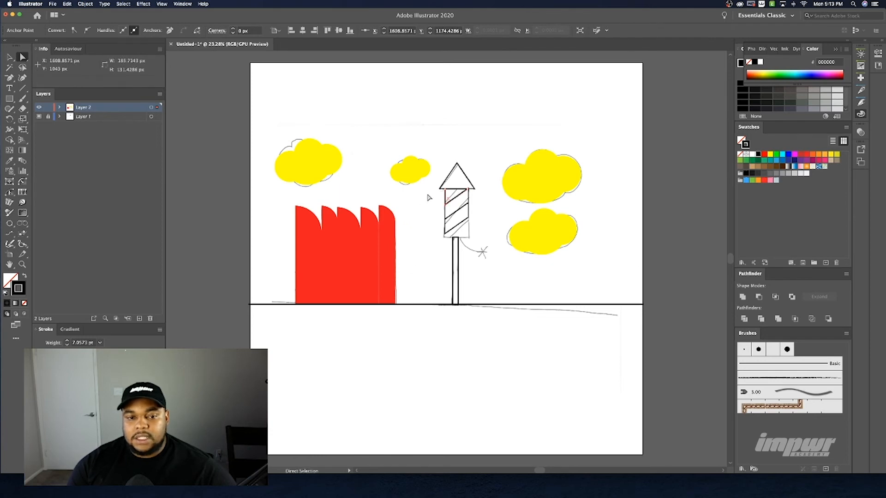
pyautogui.click(422, 204)
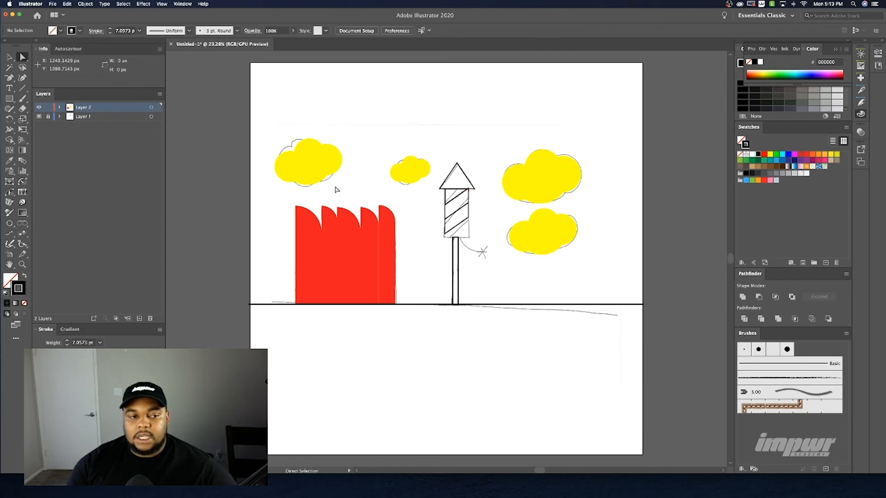
# Duplicate the rocket body's upper-left corner triangle into the empty space between the fence and the rocket stick
pyautogui.click(9, 56)
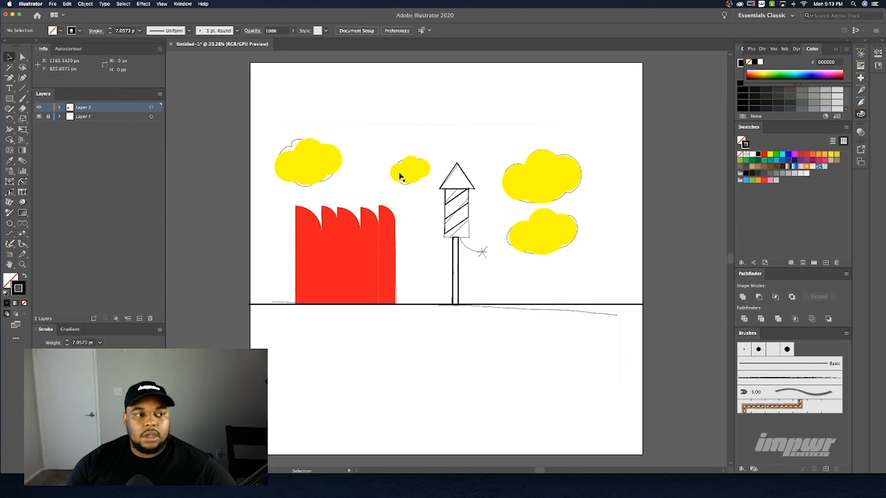
pyautogui.click(447, 198)
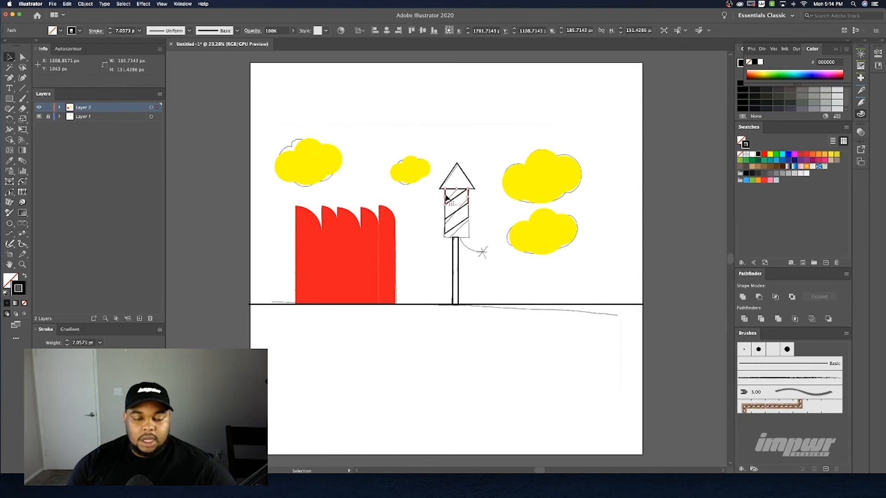
pyautogui.moveTo(446, 198); pyautogui.dragTo(421, 259)
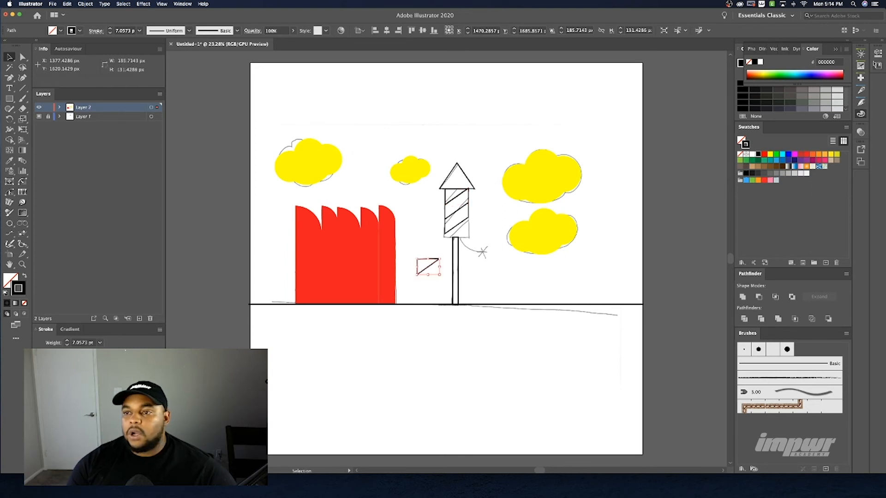
# Flip the copied right triangle vertically and horizontally, and fit it into the rocket body's lower-right corner below the stripes
pyautogui.click(878, 54)
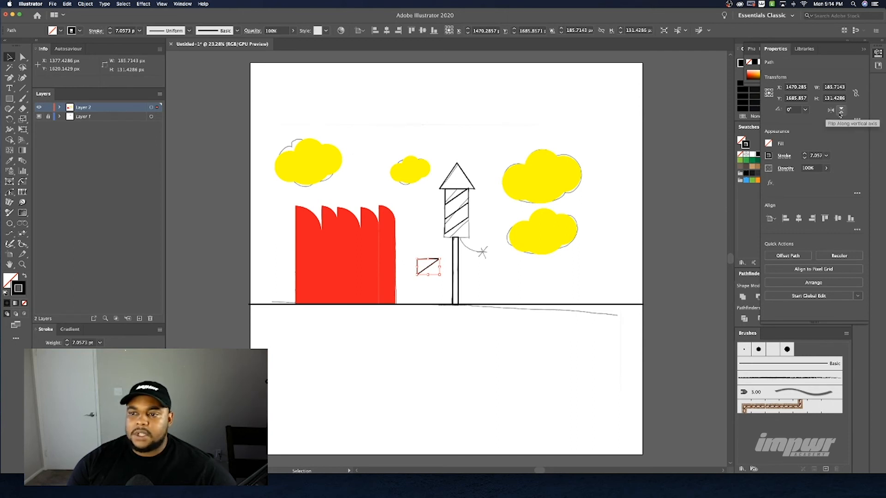
pyautogui.click(840, 112)
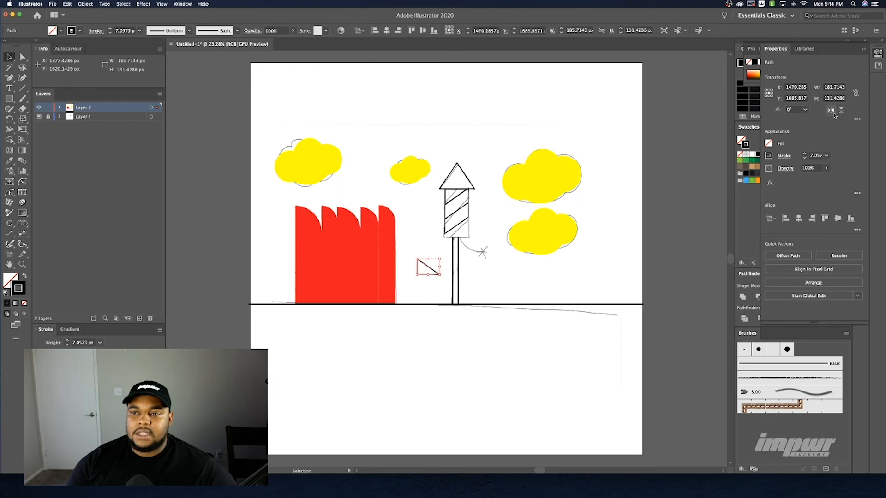
pyautogui.click(831, 111)
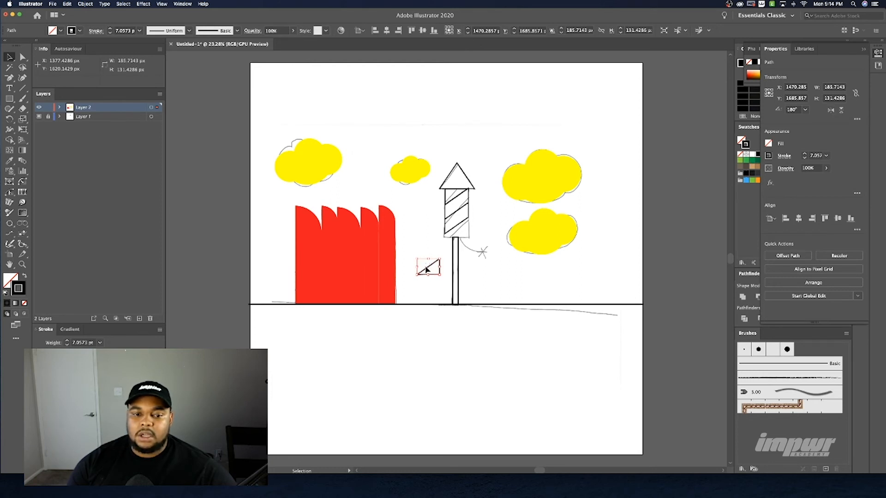
pyautogui.moveTo(427, 272); pyautogui.dragTo(456, 229)
pyautogui.click(442, 157)
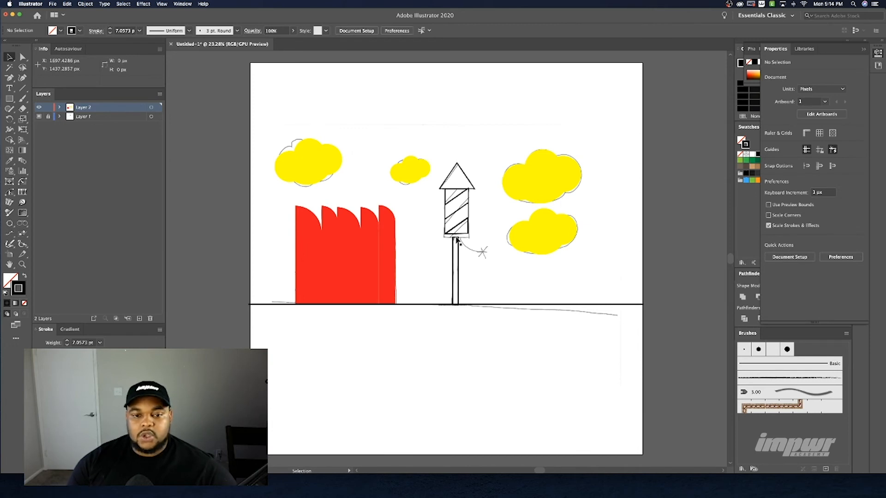
# Extend the rocket stick upward to meet the bottom edge of the rocket body, making it about 585 px tall
pyautogui.click(456, 240)
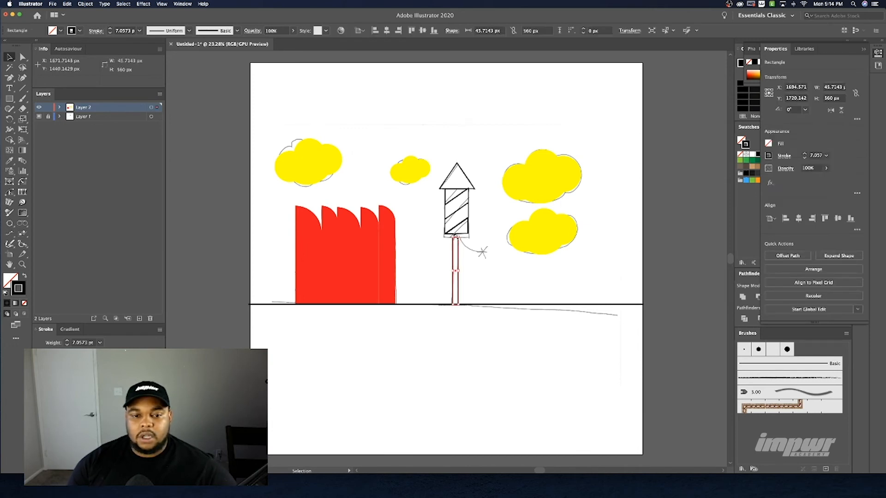
pyautogui.scroll(2, 456, 238)
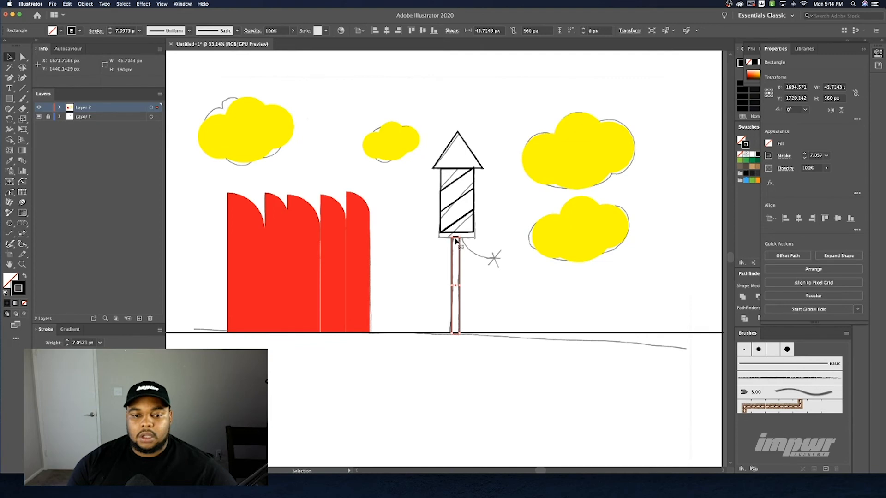
pyautogui.scroll(2, 455, 239)
pyautogui.moveTo(455, 237); pyautogui.dragTo(457, 234)
pyautogui.scroll(-5, 455, 239)
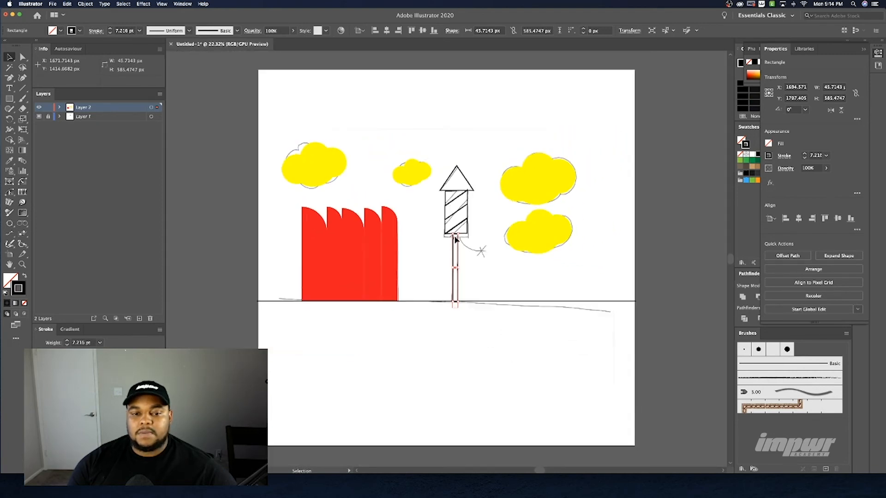
pyautogui.scroll(-1, 456, 239)
pyautogui.scroll(1, 455, 239)
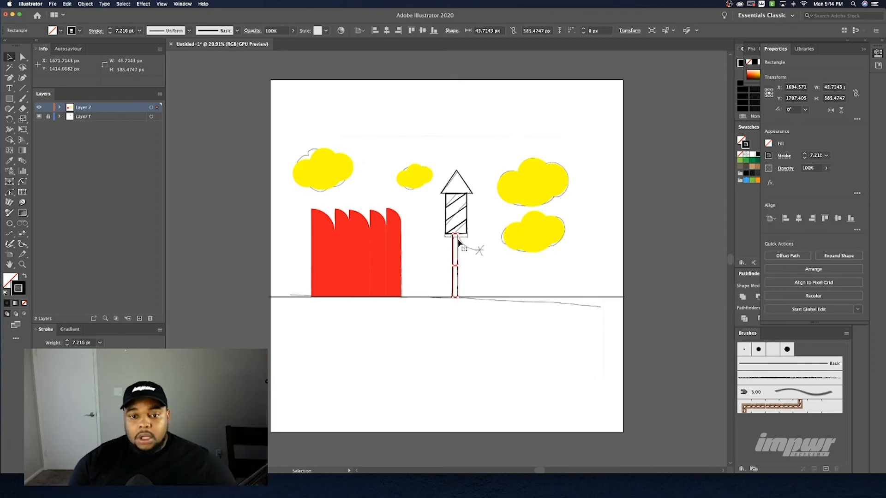
pyautogui.scroll(1, 463, 238)
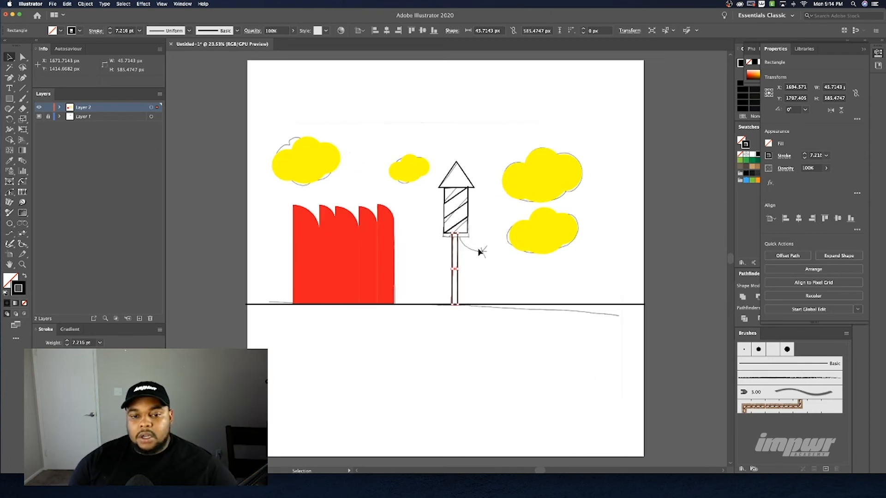
pyautogui.scroll(2, 465, 231)
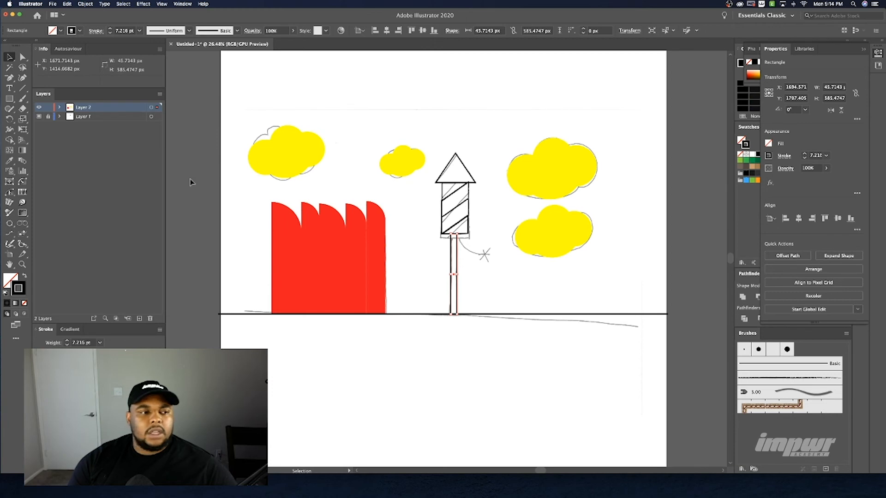
# Draw the fuse as an arc about 201 by 154 px from the rocket body's bottom edge to the centre of the sketched spark
pyautogui.moveTo(9, 98); pyautogui.dragTo(38, 101)
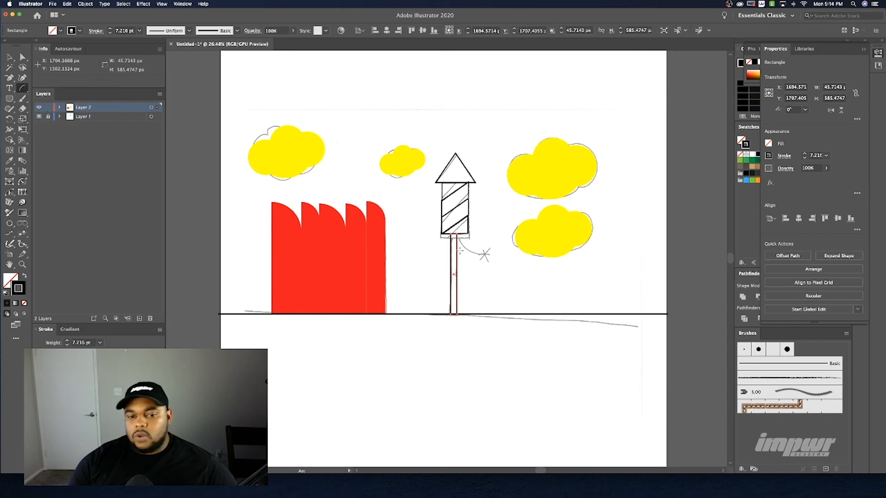
pyautogui.scroll(3, 462, 227)
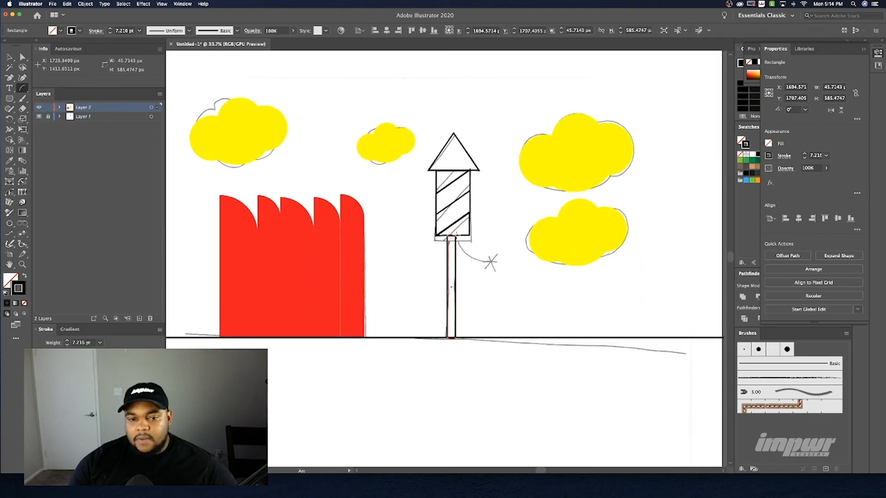
pyautogui.moveTo(459, 237); pyautogui.dragTo(491, 262)
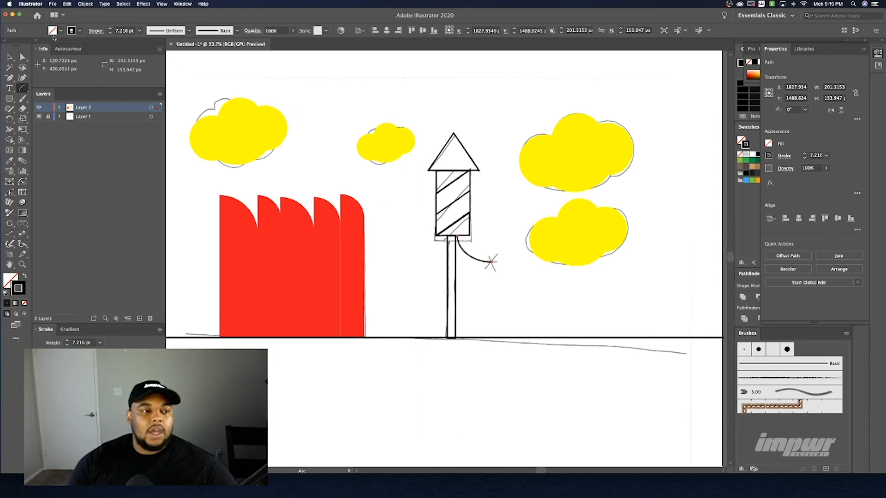
pyautogui.click(9, 57)
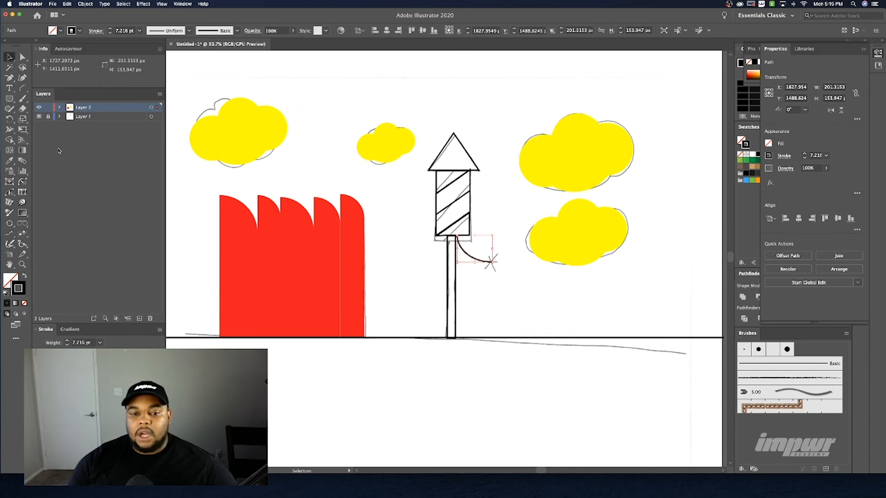
# Trace the spark at the fuse's end with crossing line segments, about 95 by 122 px overall
pyautogui.moveTo(20, 89); pyautogui.dragTo(51, 89)
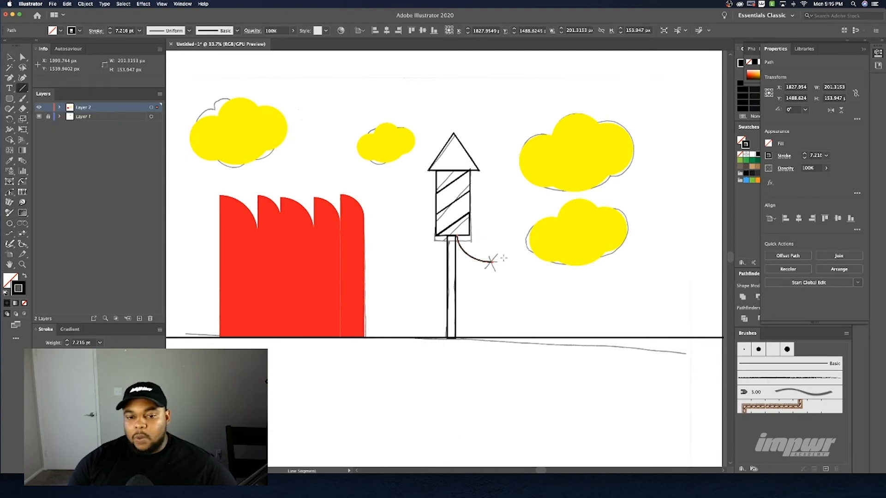
pyautogui.moveTo(497, 254)
pyautogui.mouseDown()
pyautogui.moveTo(489, 273)
pyautogui.moveTo(498, 260)
pyautogui.mouseUp()
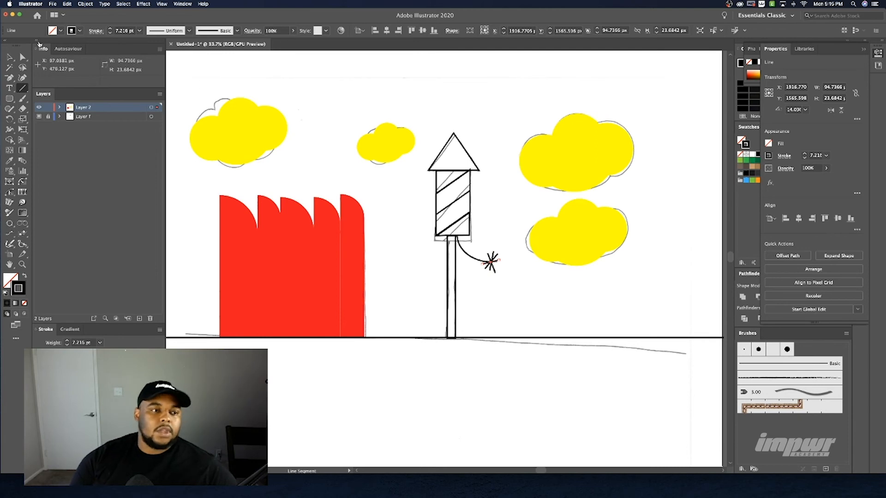
pyautogui.click(9, 57)
pyautogui.click(406, 360)
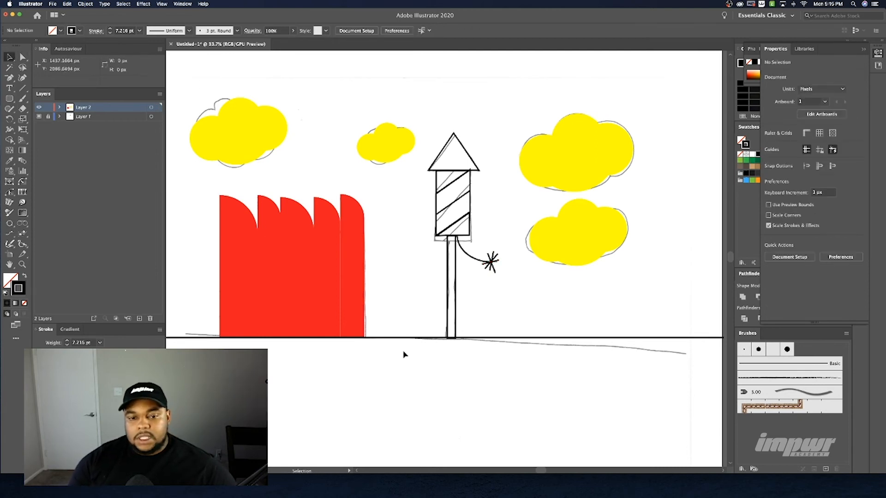
# Fill the rocket's nose triangle with the red that matches the fence, without an outline
pyautogui.scroll(-1, 375, 332)
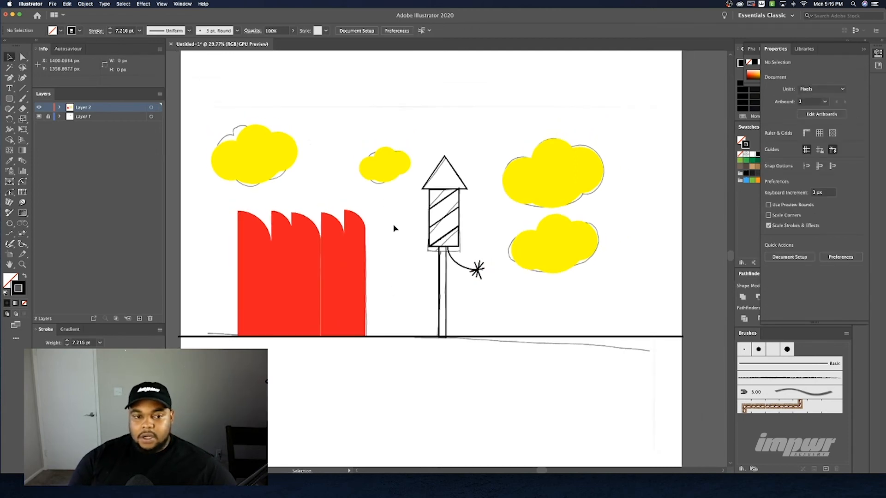
pyautogui.scroll(1, 464, 171)
pyautogui.scroll(1, 464, 171)
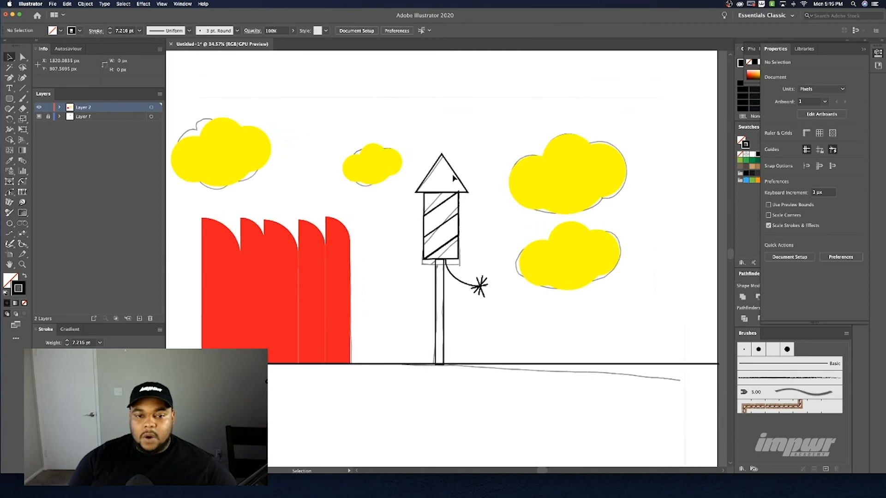
pyautogui.click(456, 177)
pyautogui.click(879, 53)
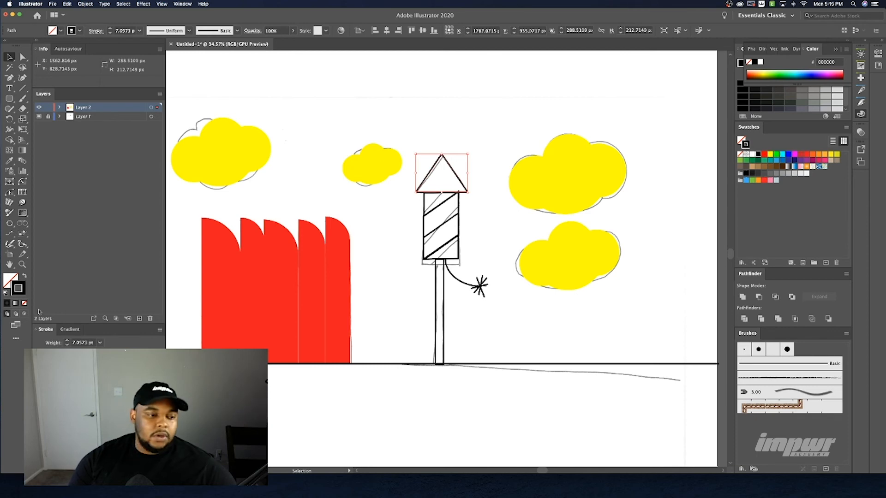
pyautogui.click(24, 277)
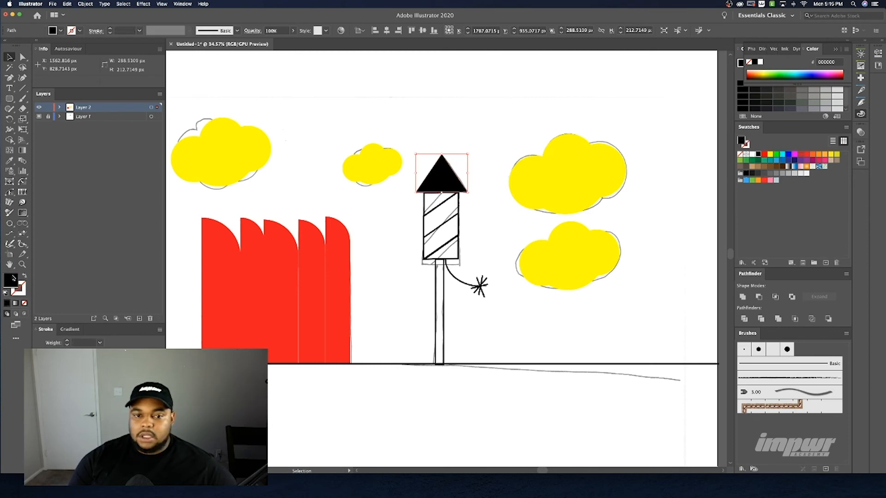
pyautogui.click(806, 154)
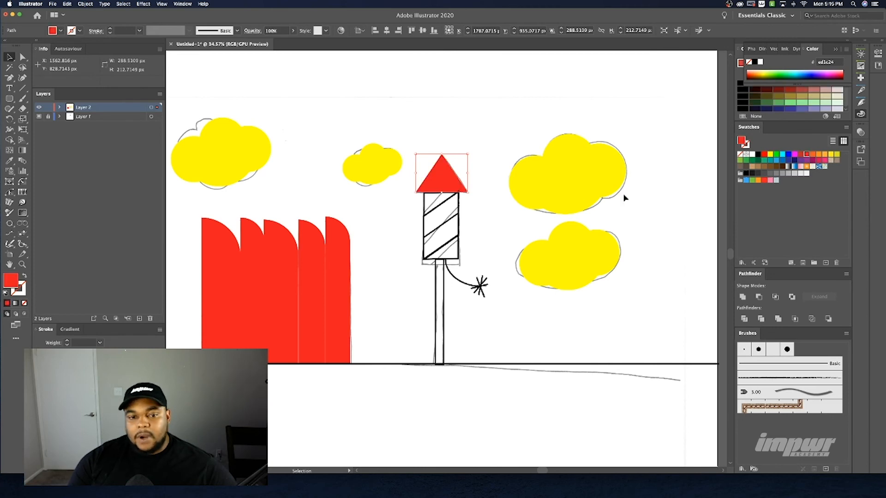
# Give the rocket body's upper-left corner triangle a white fill and no stroke
pyautogui.click(427, 212)
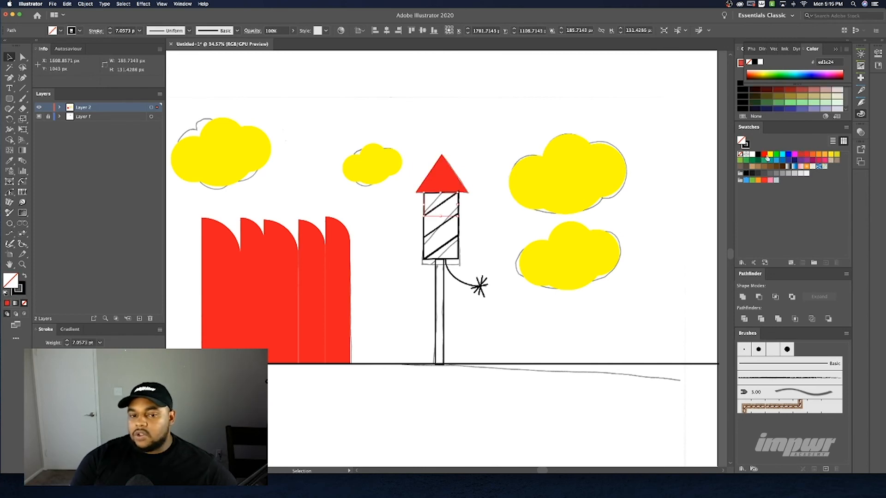
pyautogui.click(751, 155)
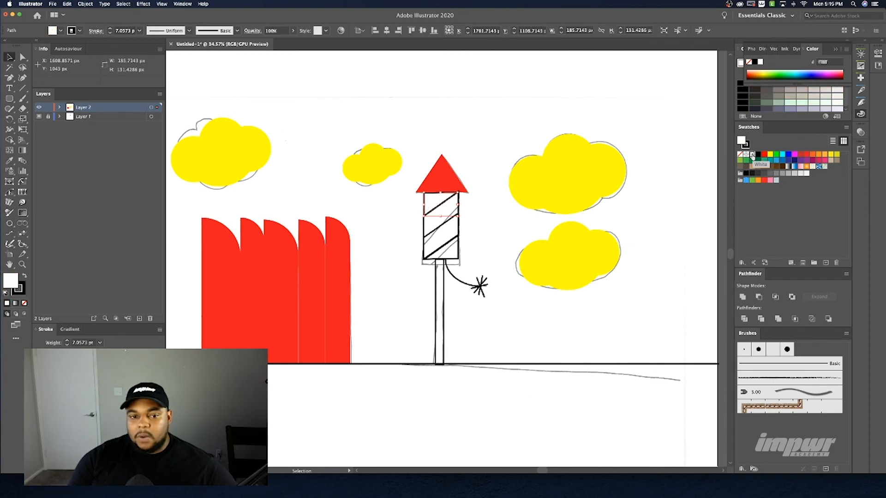
pyautogui.click(745, 145)
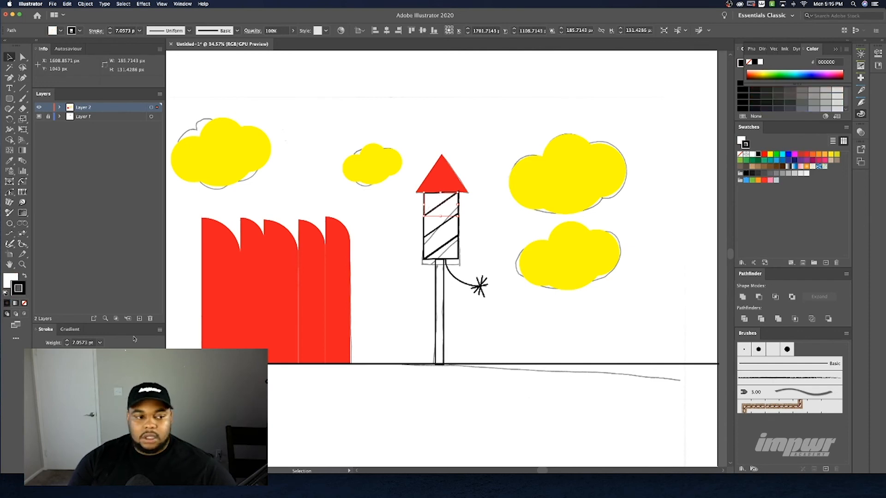
pyautogui.click(24, 303)
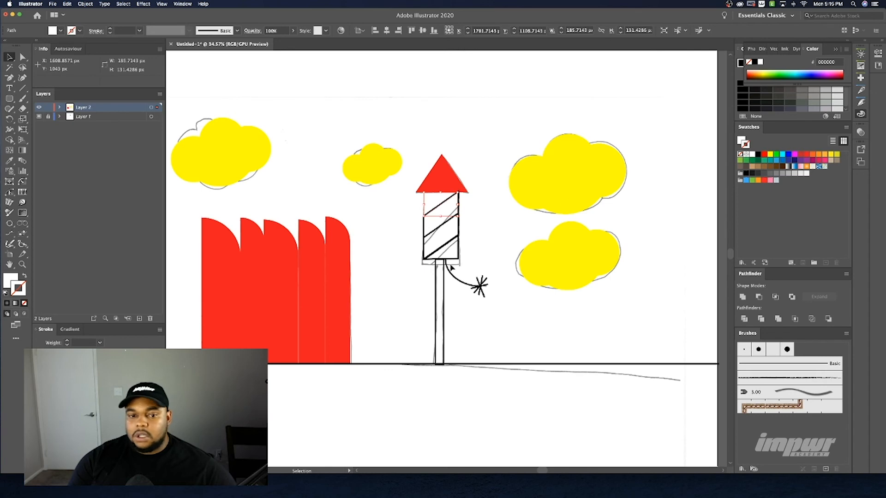
# Give the upper diagonal stripe of the rocket body a pure red (ff0000) fill and no stroke
pyautogui.click(425, 233)
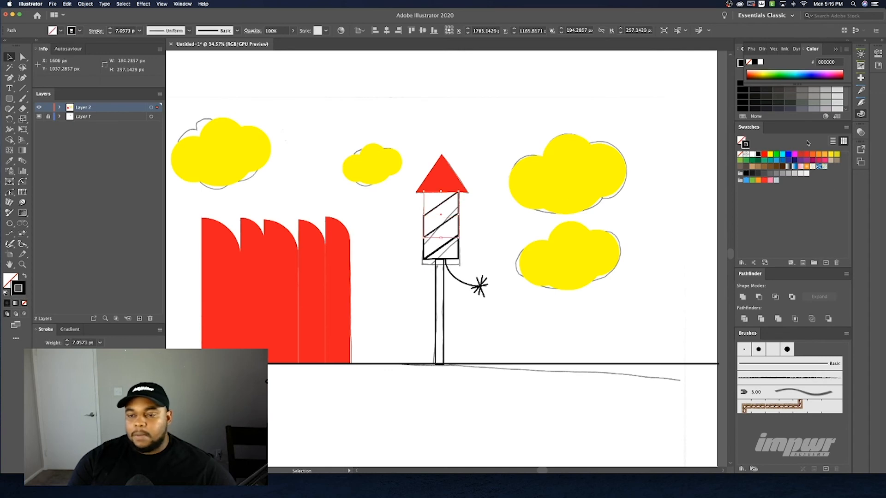
pyautogui.click(764, 155)
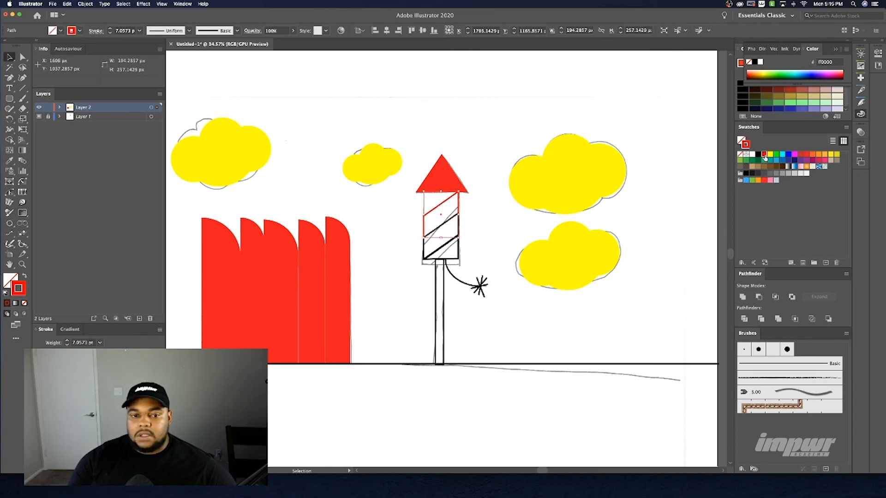
pyautogui.click(25, 277)
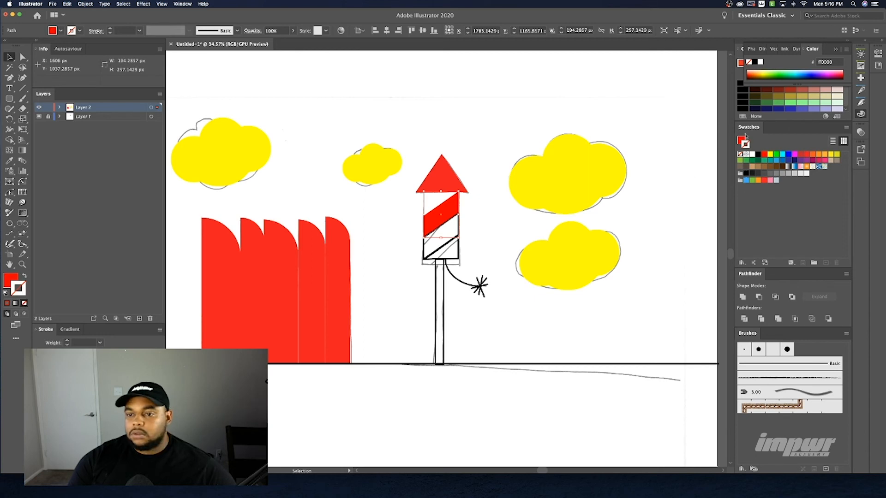
# Give the lower diagonal stripe of the rocket body a white fill and no stroke
pyautogui.click(460, 234)
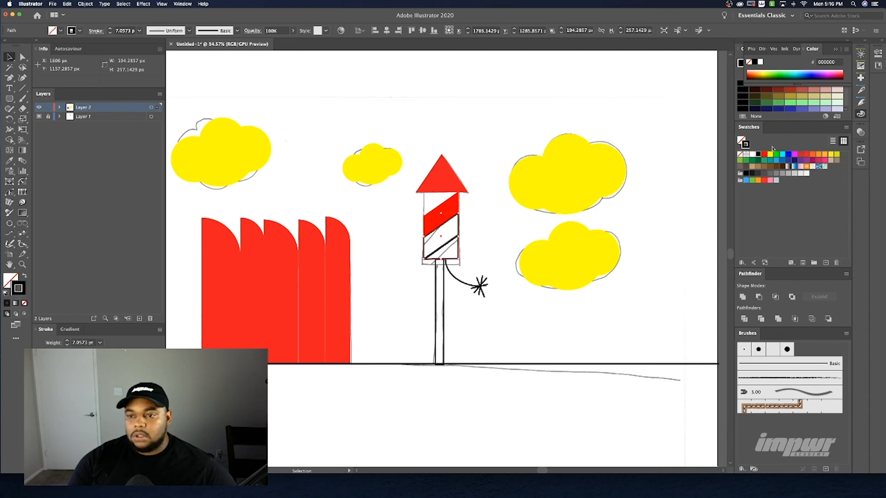
pyautogui.click(740, 155)
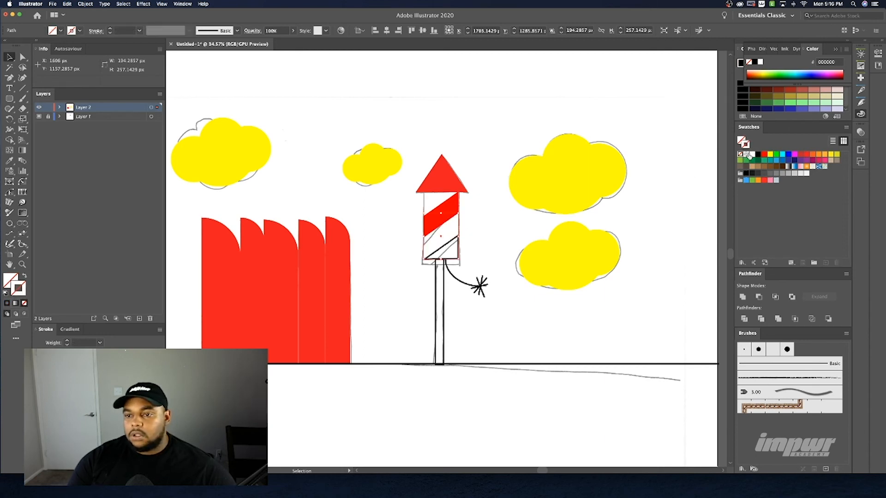
pyautogui.press('x')
pyautogui.click(752, 155)
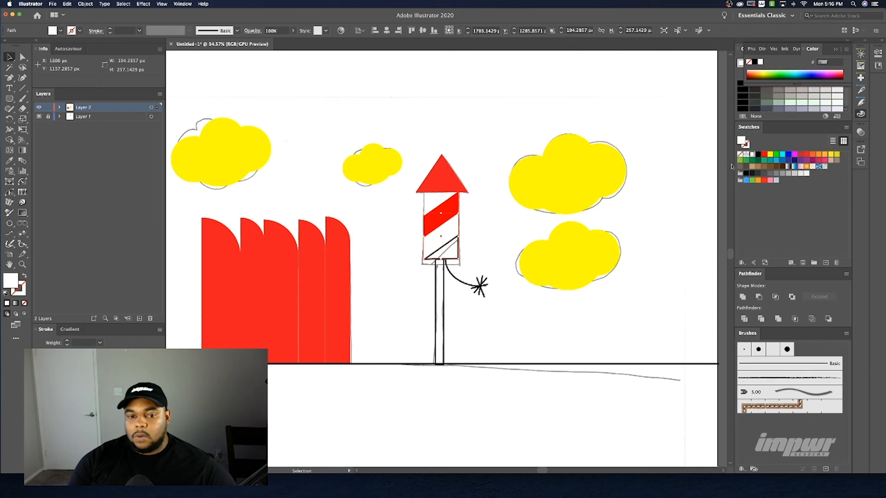
# Give the rocket body's lower-right corner triangle a pure red fill and no stroke
pyautogui.click(456, 261)
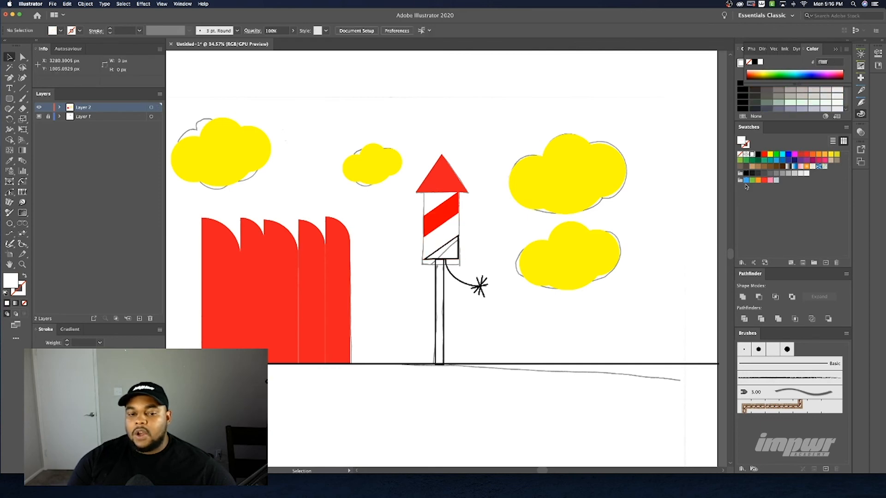
pyautogui.click(460, 252)
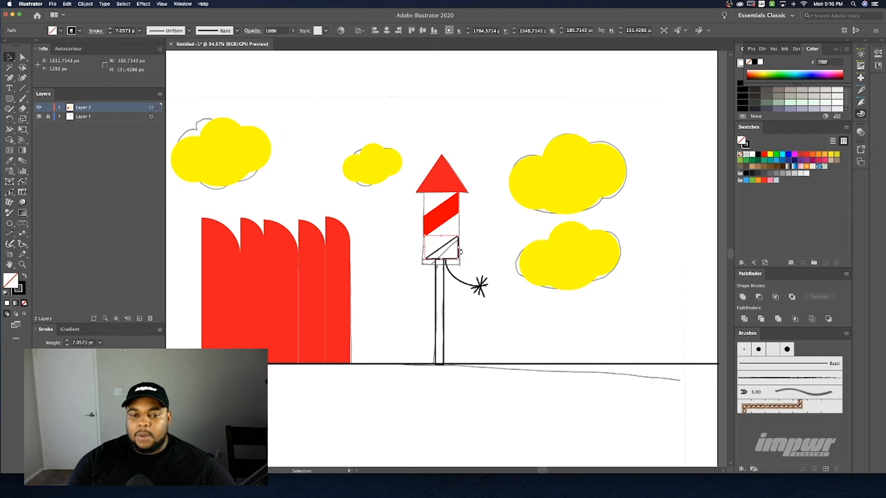
pyautogui.click(764, 155)
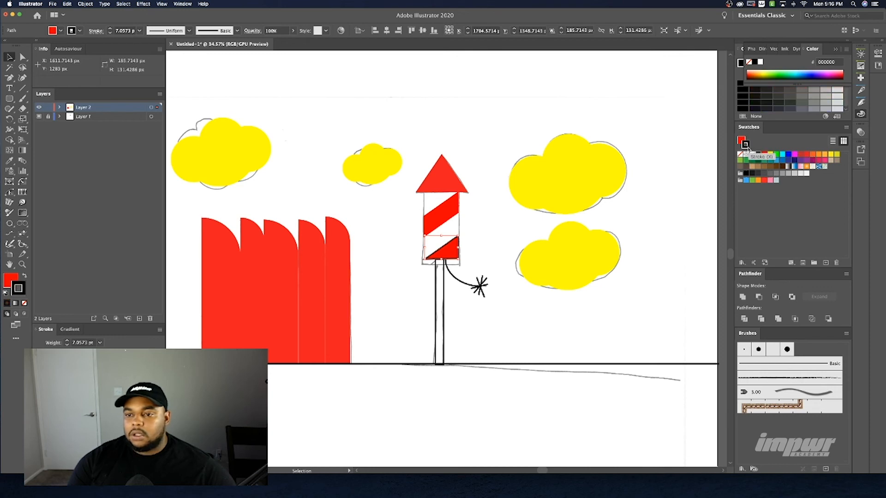
pyautogui.click(740, 155)
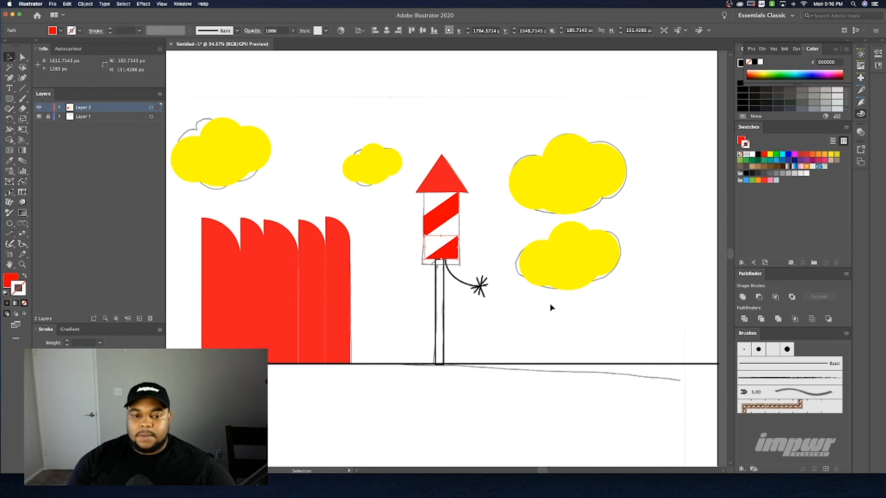
# Fill the rocket stick with brown (754c24) and remove its stroke
pyautogui.click(444, 313)
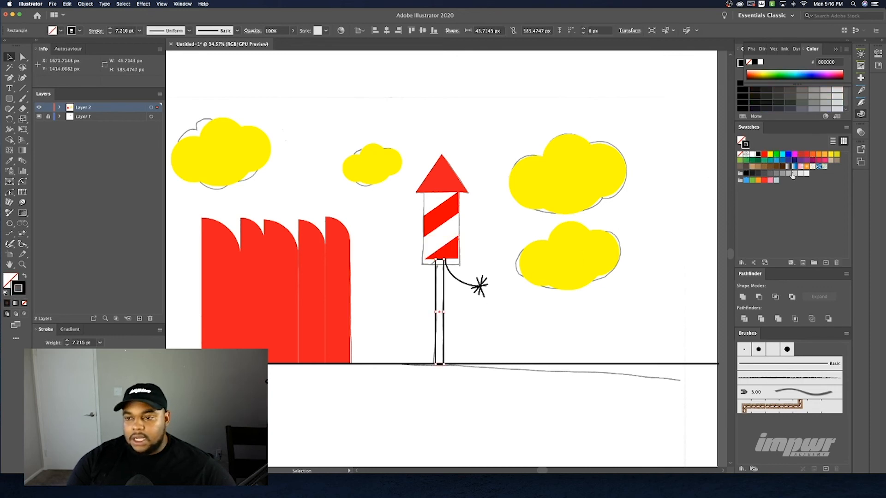
pyautogui.click(768, 167)
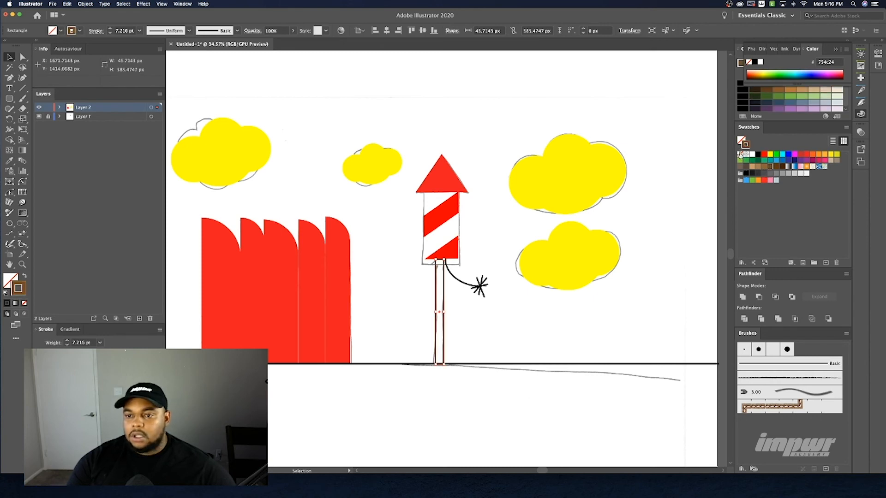
pyautogui.click(741, 140)
pyautogui.click(768, 167)
pyautogui.click(740, 154)
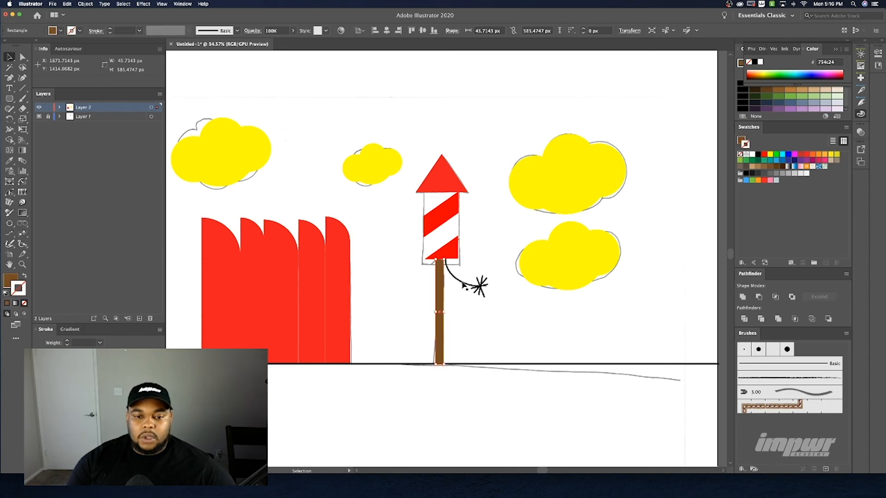
# Select all the spark lines at the fuse's end and set their stroke to red (ff0000)
pyautogui.click(481, 283)
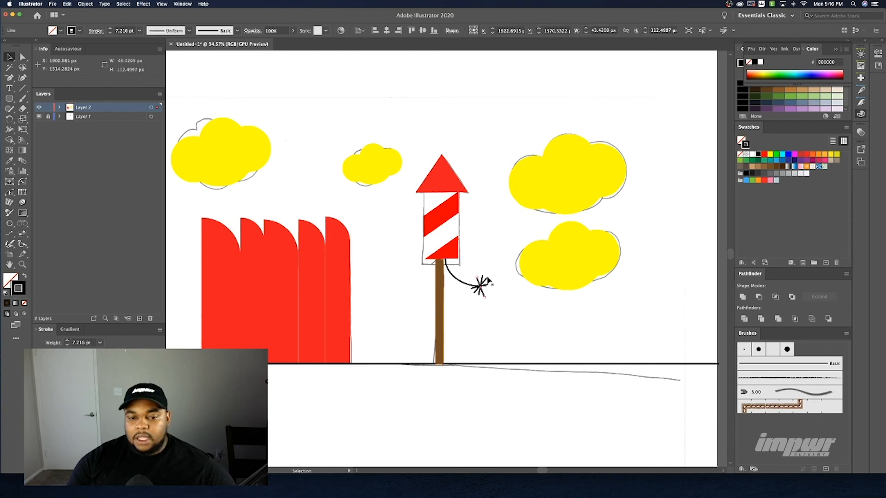
pyautogui.keyDown('shift'); pyautogui.click(482, 281); pyautogui.keyUp('shift')
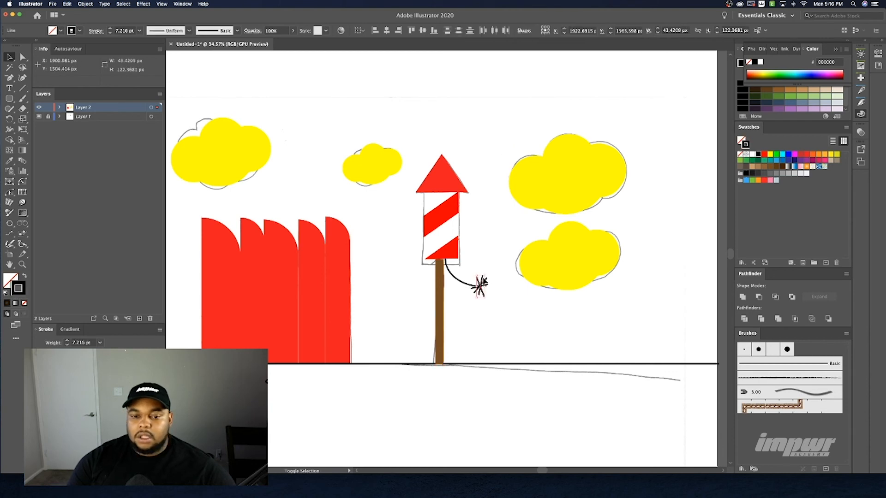
pyautogui.scroll(3, 483, 281)
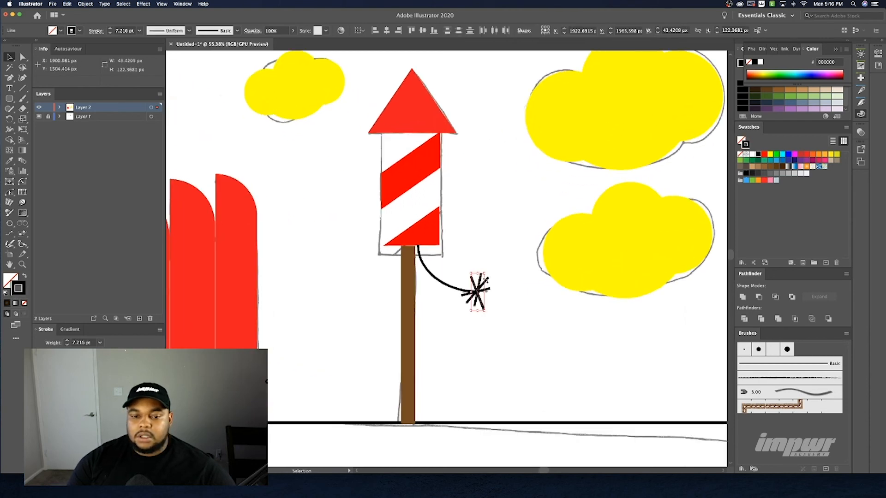
pyautogui.keyDown('shift'); pyautogui.click(488, 288); pyautogui.keyUp('shift')
pyautogui.keyDown('shift'); pyautogui.click(487, 291); pyautogui.keyUp('shift')
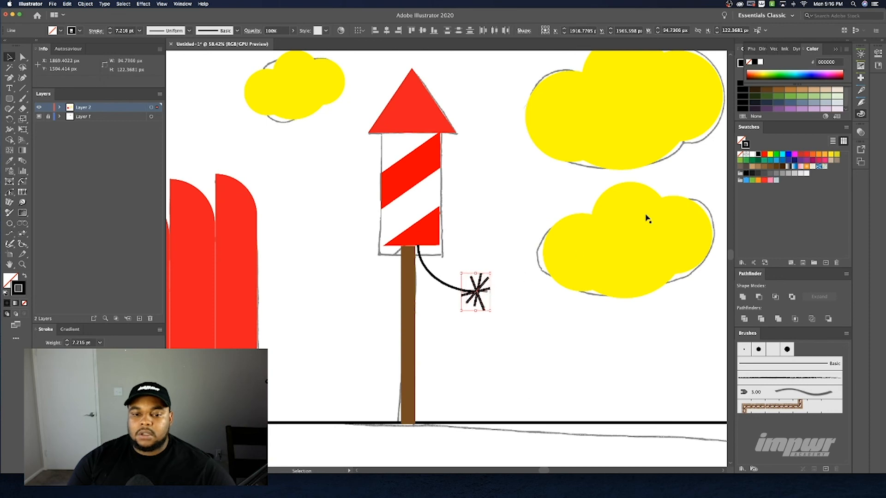
pyautogui.click(763, 155)
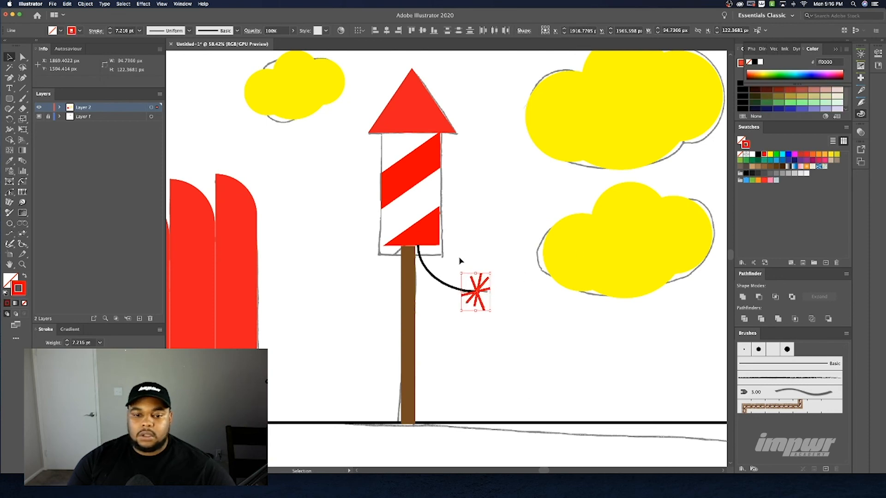
pyautogui.scroll(-2, 460, 261)
pyautogui.scroll(-3, 459, 261)
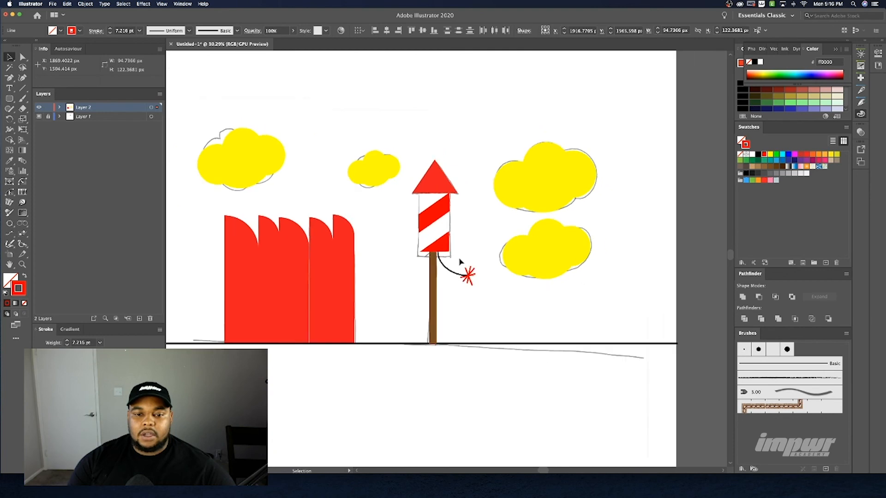
# Draw a rectangle about 3248 by 2002 px covering the whole sky area of the artboard down to the ground line
pyautogui.scroll(-2, 455, 267)
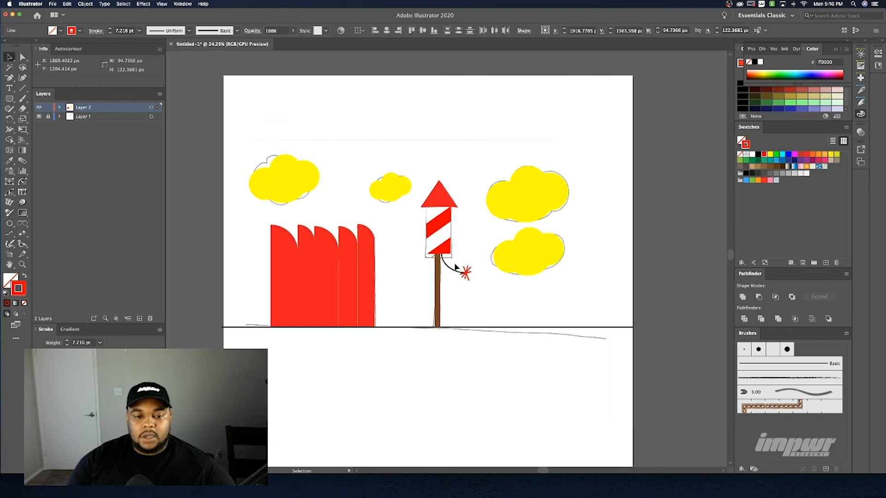
pyautogui.scroll(-1, 454, 263)
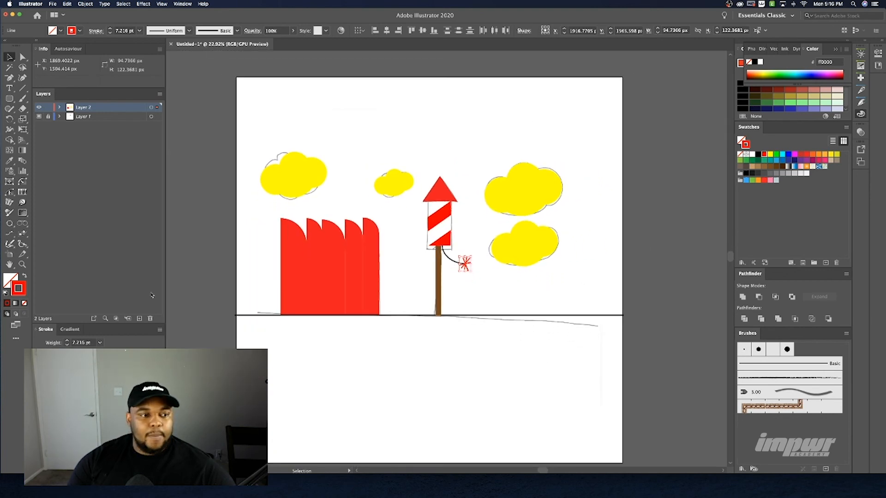
pyautogui.click(11, 98)
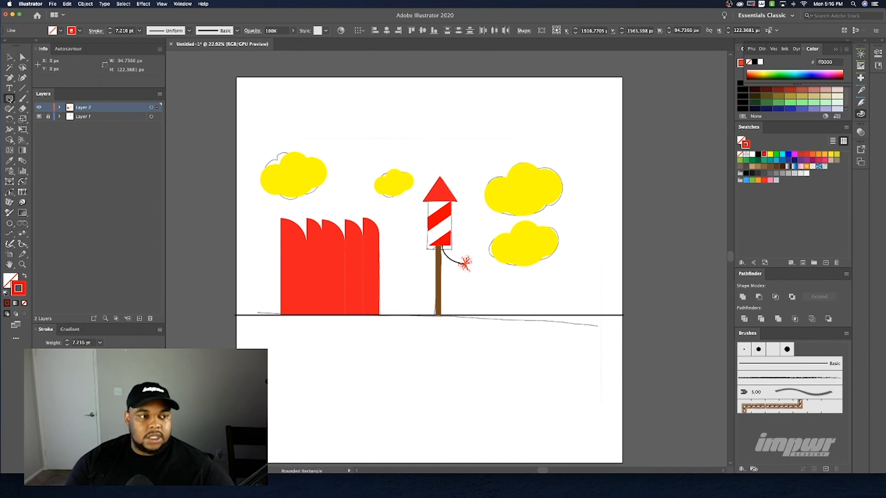
pyautogui.click(51, 98)
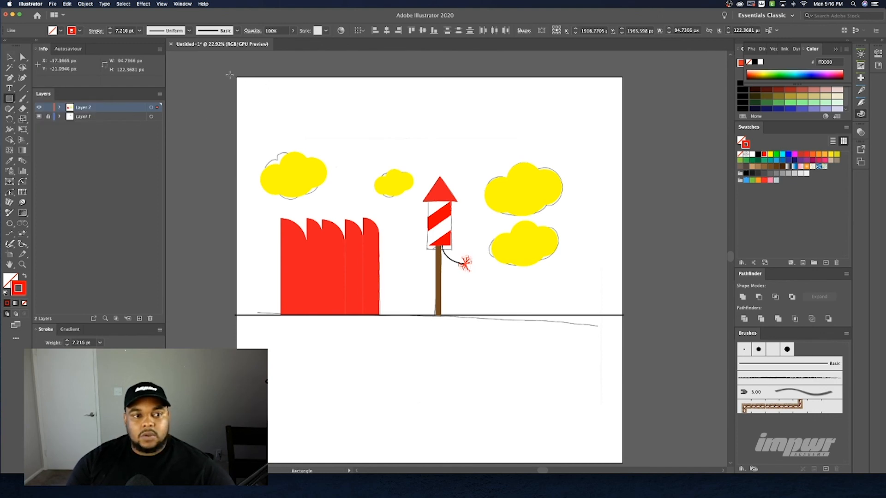
pyautogui.moveTo(235, 75); pyautogui.dragTo(622, 316)
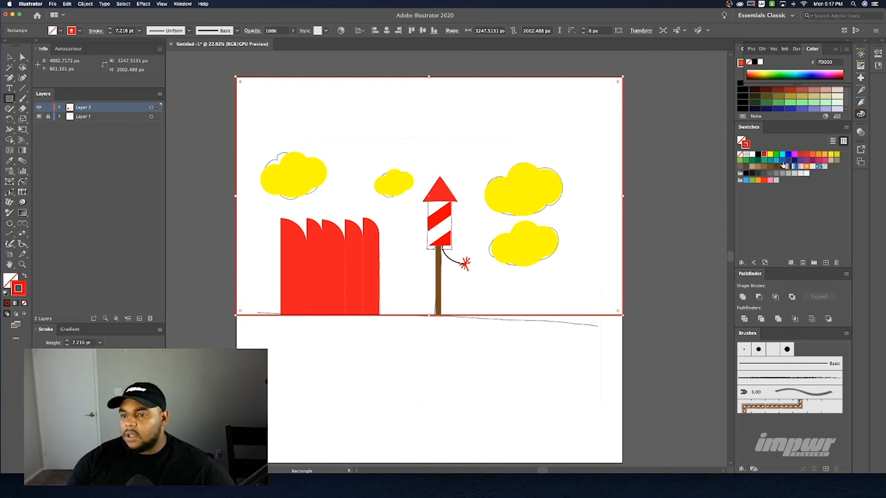
# Give the sky rectangle a teal (00a99d) fill with no stroke and send it to the back
pyautogui.click(770, 160)
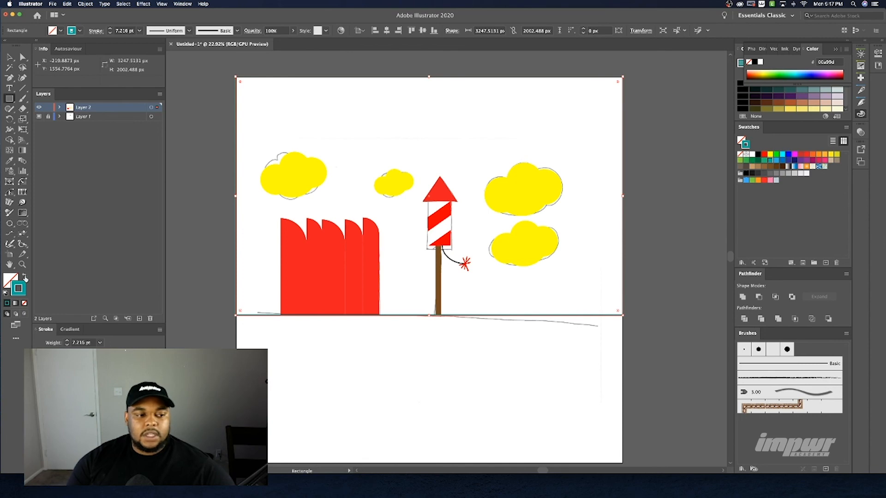
pyautogui.click(25, 276)
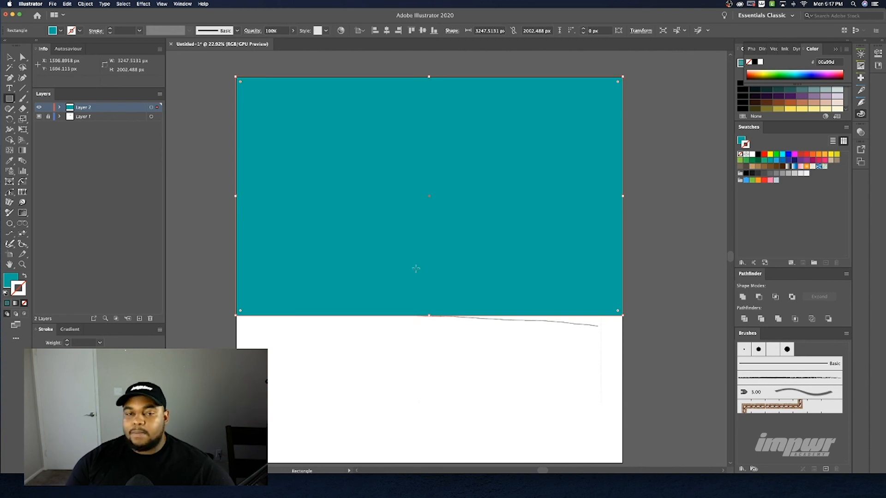
pyautogui.click(116, 5)
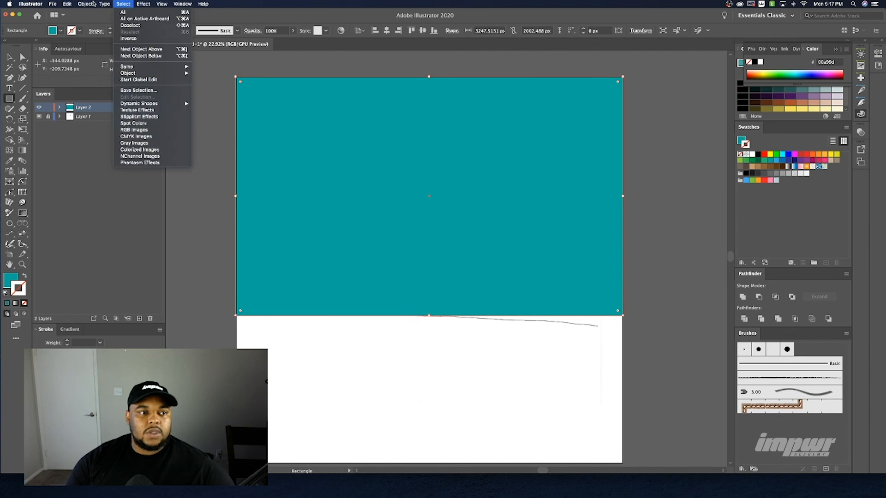
pyautogui.moveTo(68, 4)
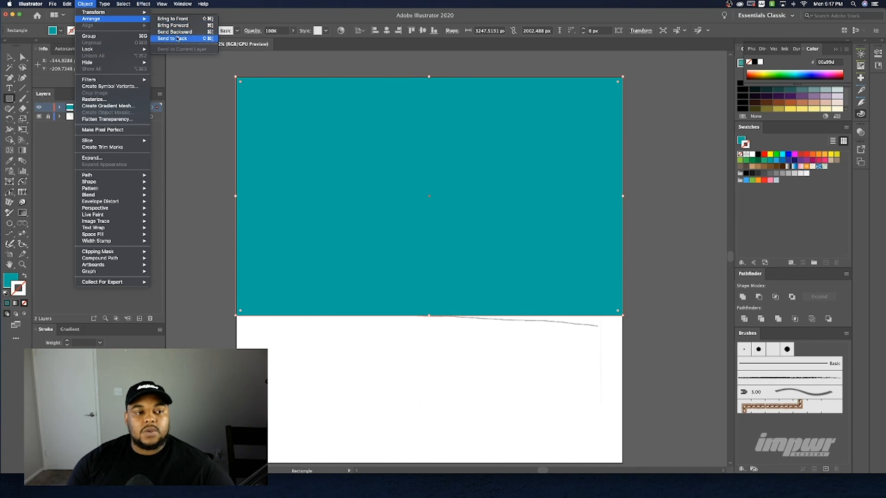
pyautogui.click(178, 38)
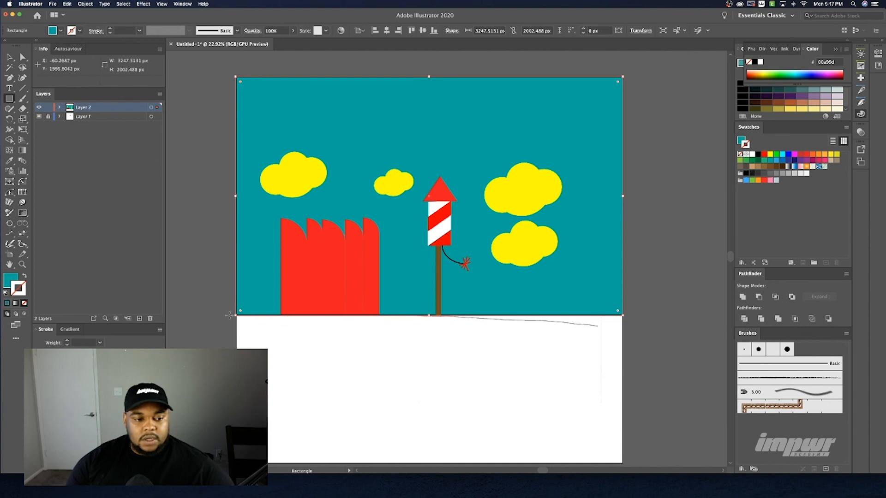
# Draw a ground rectangle about 3245 by 1242 px below the horizon line with a green (009245) fill and no stroke
pyautogui.scroll(-2, 231, 350)
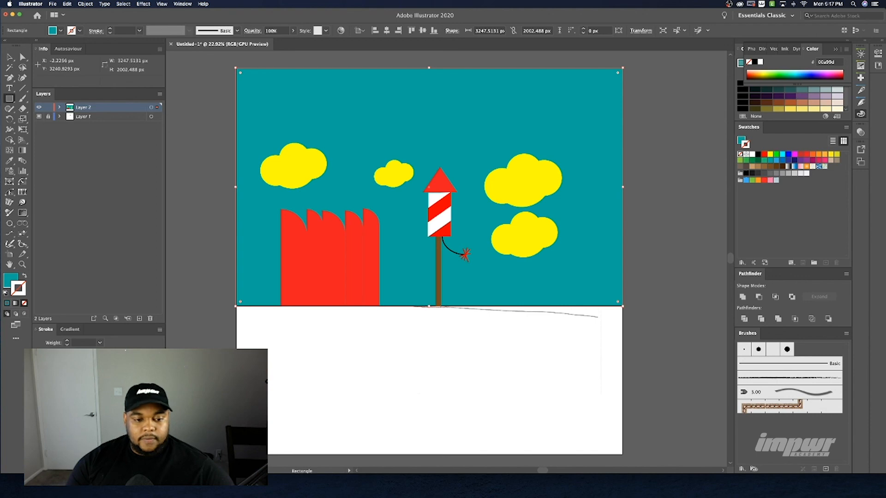
pyautogui.moveTo(236, 454); pyautogui.dragTo(623, 306)
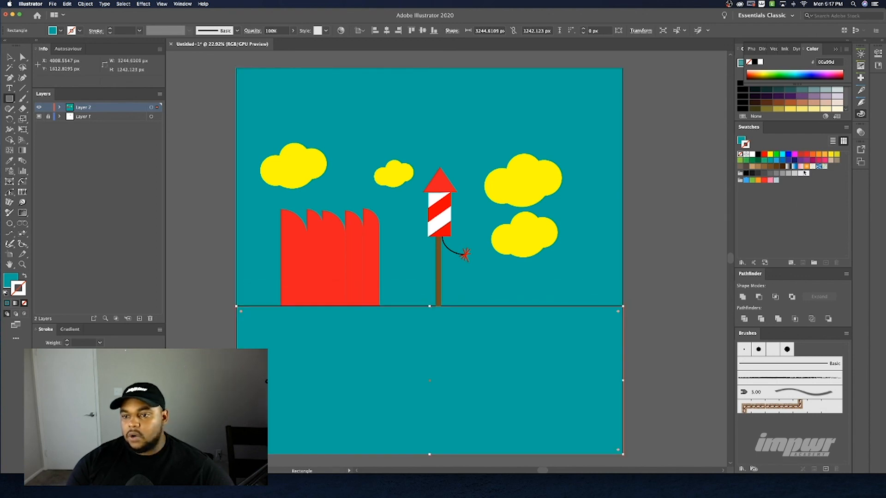
pyautogui.click(753, 161)
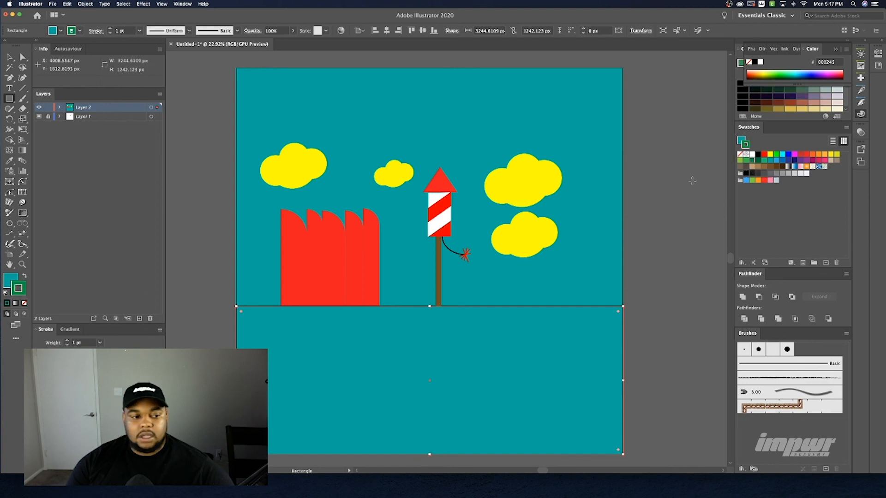
pyautogui.click(25, 275)
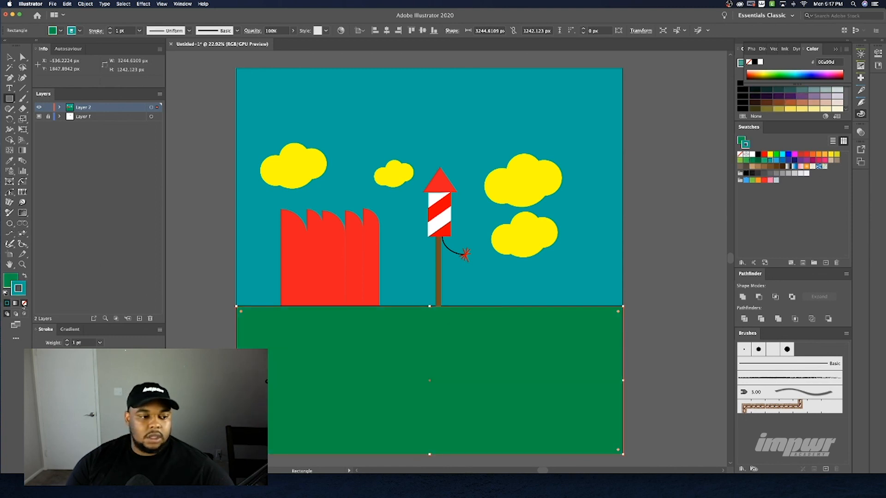
pyautogui.click(24, 304)
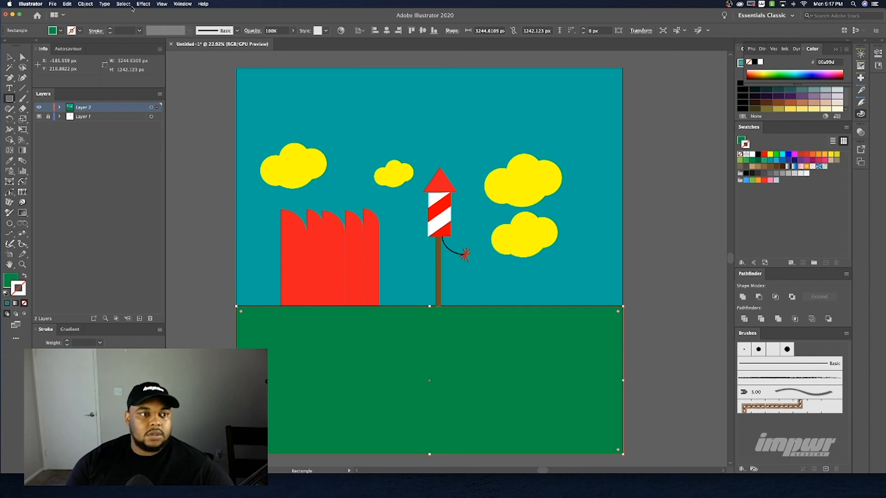
# Send the green ground rectangle to the back and deselect it
pyautogui.click(85, 4)
pyautogui.moveTo(94, 20)
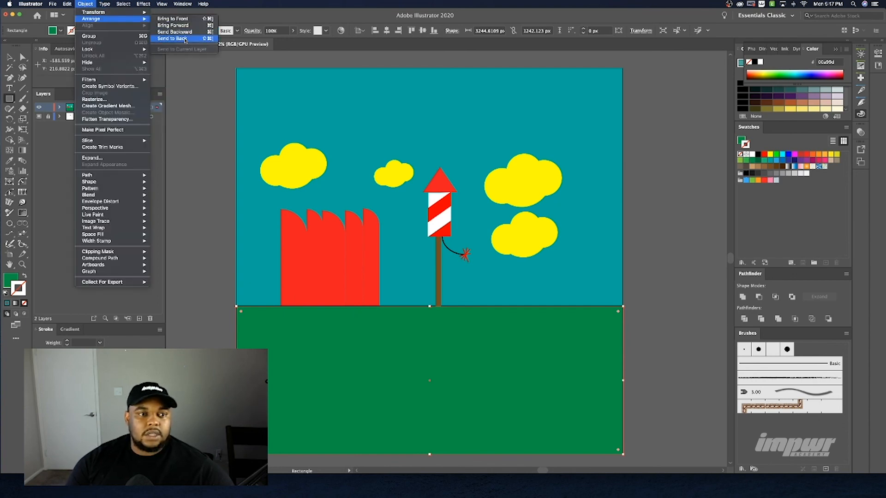
pyautogui.click(185, 39)
pyautogui.press('v')
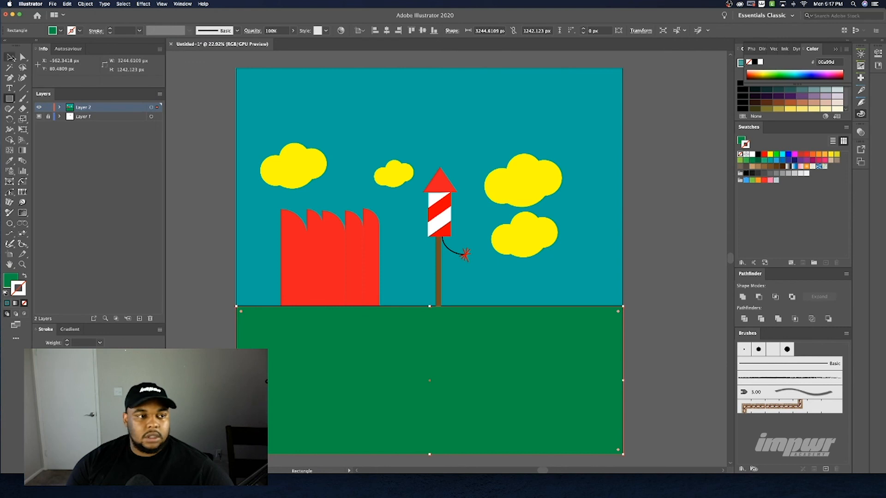
pyautogui.click(204, 234)
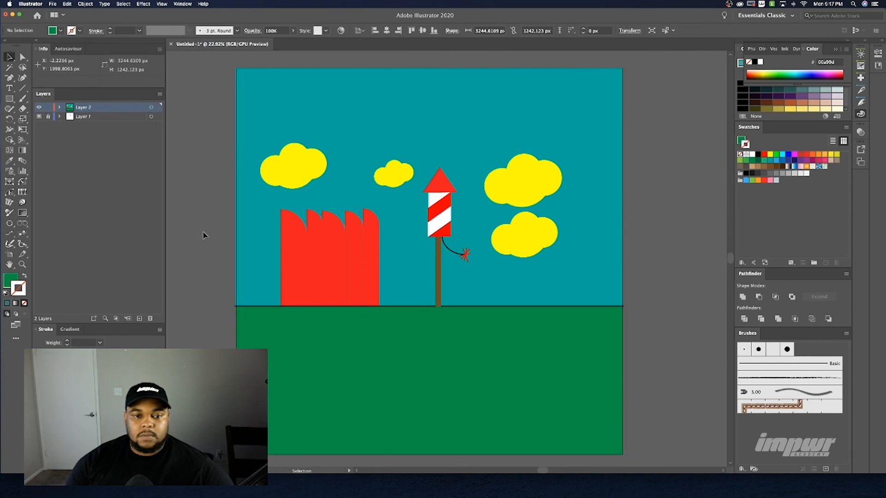
# Select all four clouds and give them a white fill and a white 1 pt stroke
pyautogui.click(287, 168)
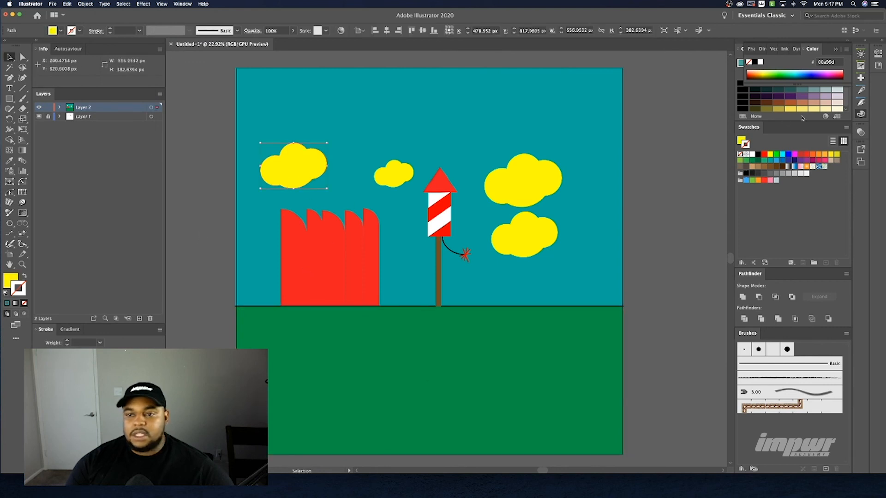
pyautogui.keyDown('shift'); pyautogui.click(395, 175); pyautogui.keyUp('shift')
pyautogui.keyDown('shift'); pyautogui.click(522, 182); pyautogui.keyUp('shift')
pyautogui.keyDown('shift'); pyautogui.click(524, 237); pyautogui.keyUp('shift')
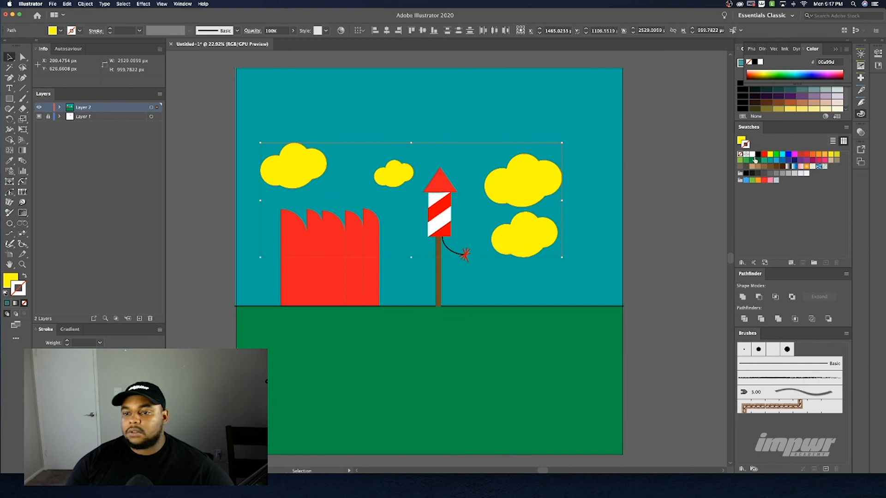
pyautogui.click(752, 155)
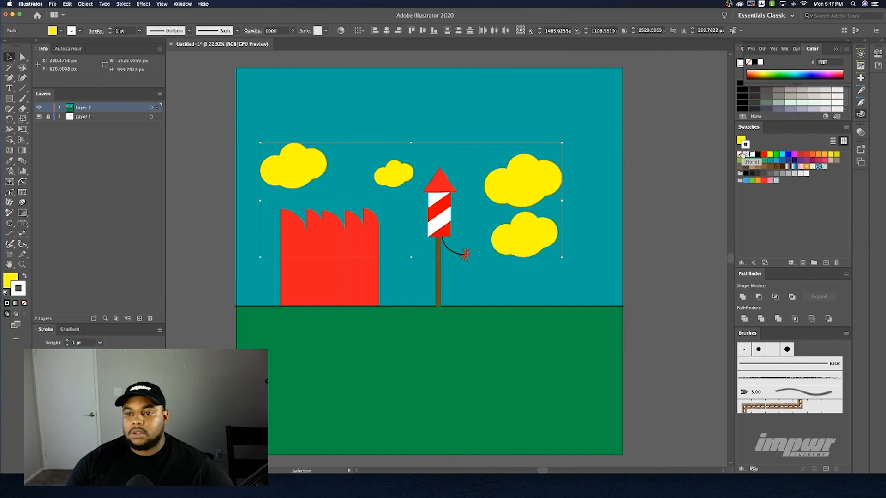
pyautogui.click(741, 140)
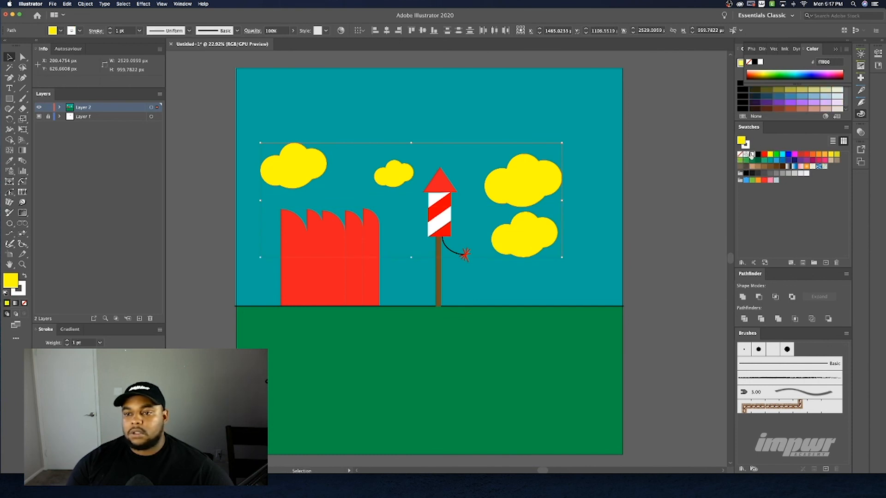
pyautogui.click(751, 154)
# Select all five fence planks, fill them with light brown (8c6239) and deselect them
pyautogui.click(326, 277)
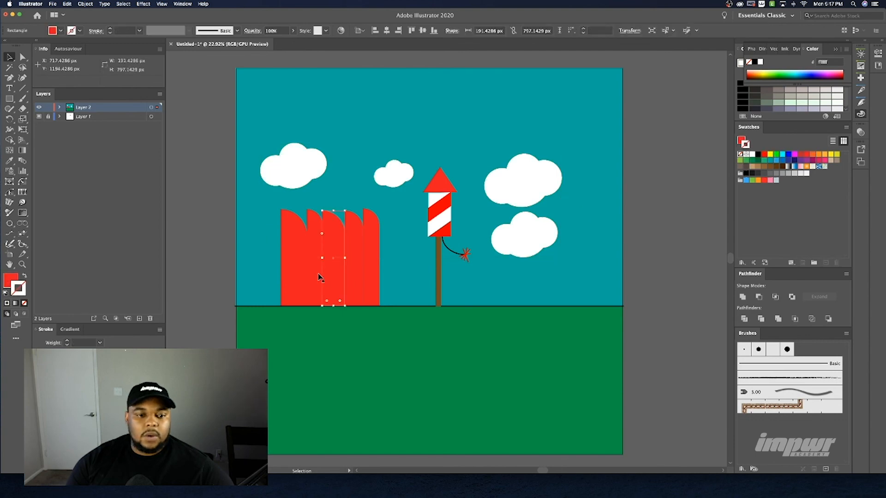
pyautogui.keyDown('shift'); pyautogui.click(293, 270); pyautogui.keyUp('shift')
pyautogui.keyDown('shift'); pyautogui.click(311, 264); pyautogui.keyUp('shift')
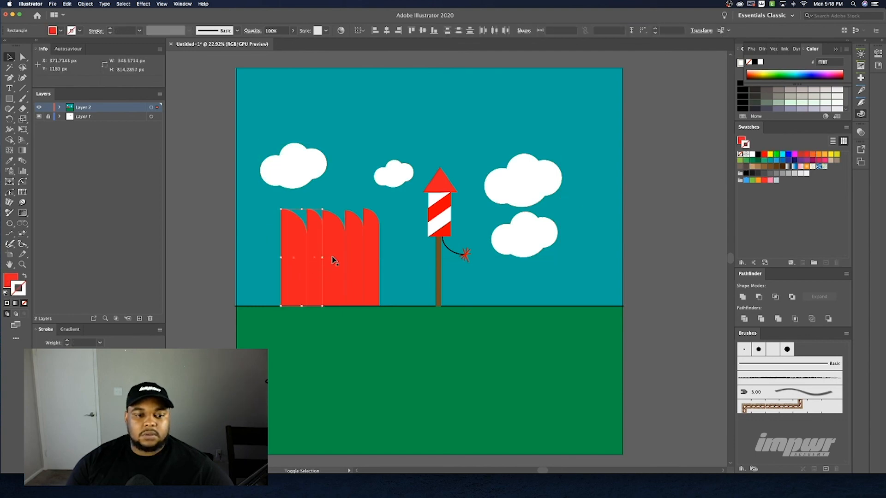
pyautogui.keyDown('shift'); pyautogui.click(353, 256); pyautogui.keyUp('shift')
pyautogui.keyDown('shift'); pyautogui.click(375, 251); pyautogui.keyUp('shift')
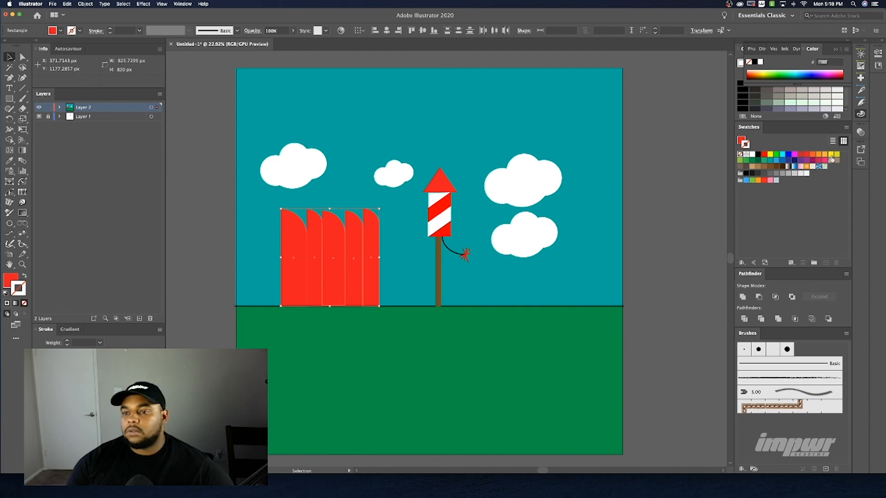
pyautogui.press('x')
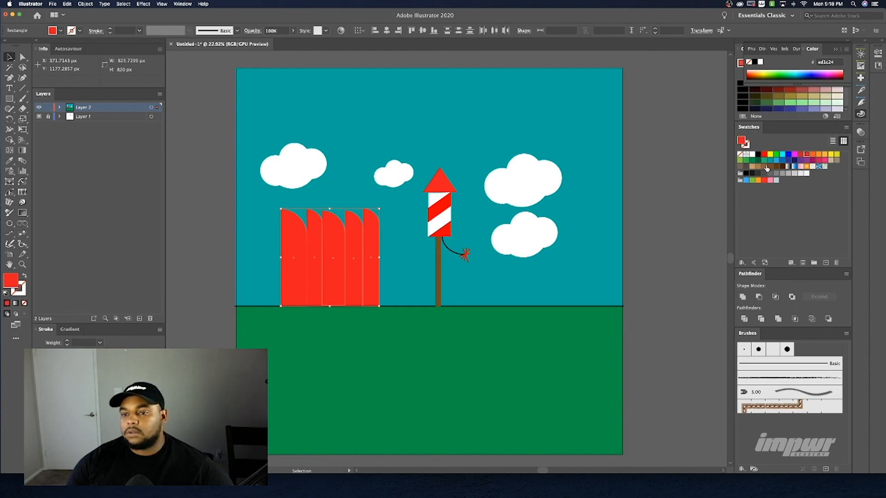
pyautogui.click(767, 167)
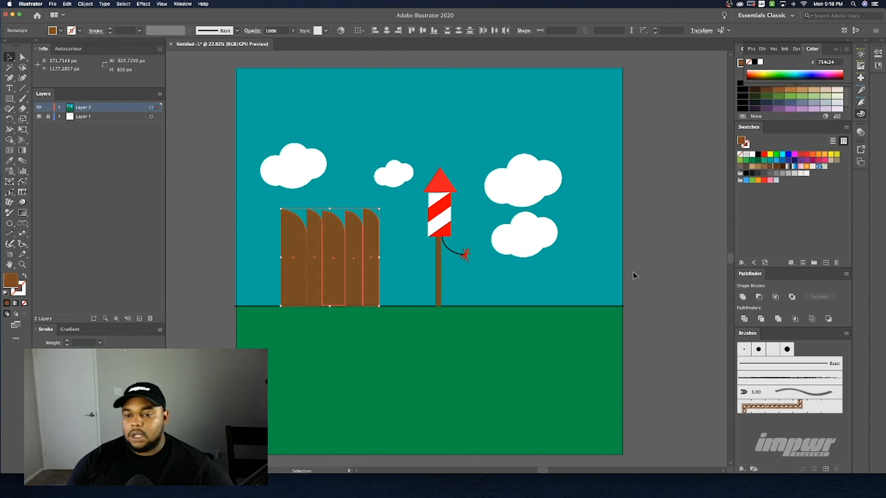
pyautogui.click(762, 166)
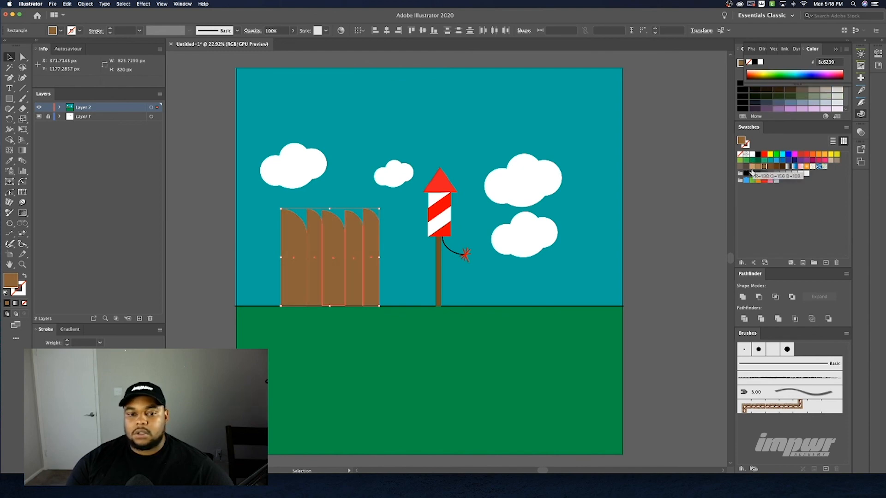
pyautogui.click(671, 210)
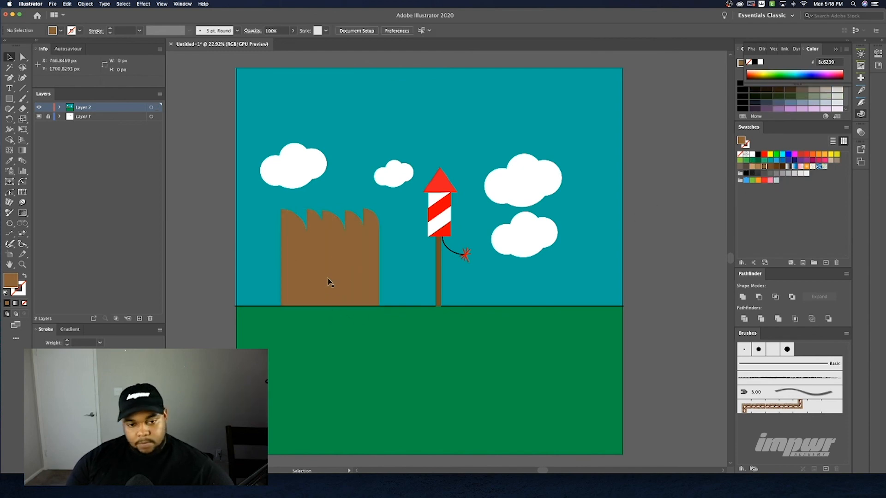
# Draw a sun circle about 537 px across in the sky's upper-right corner, fill it yellow and deselect it
pyautogui.click(9, 99)
pyautogui.click(50, 119)
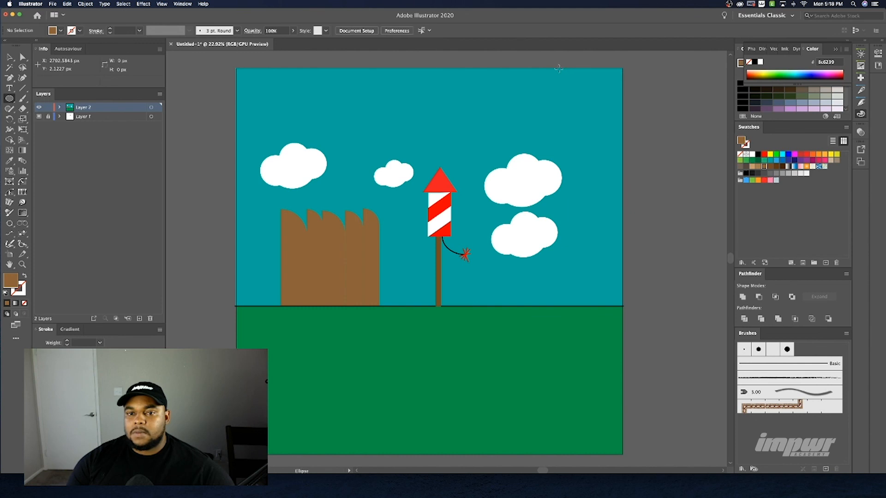
pyautogui.moveTo(558, 68); pyautogui.dragTo(622, 130)
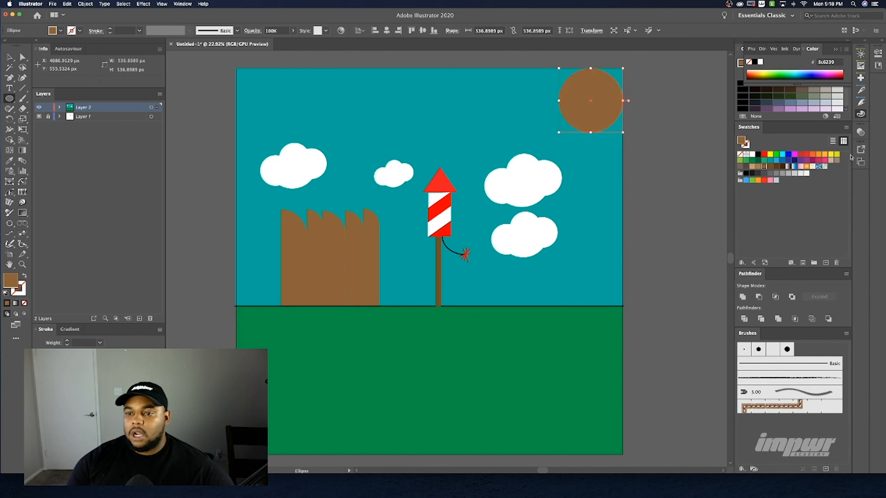
pyautogui.click(834, 156)
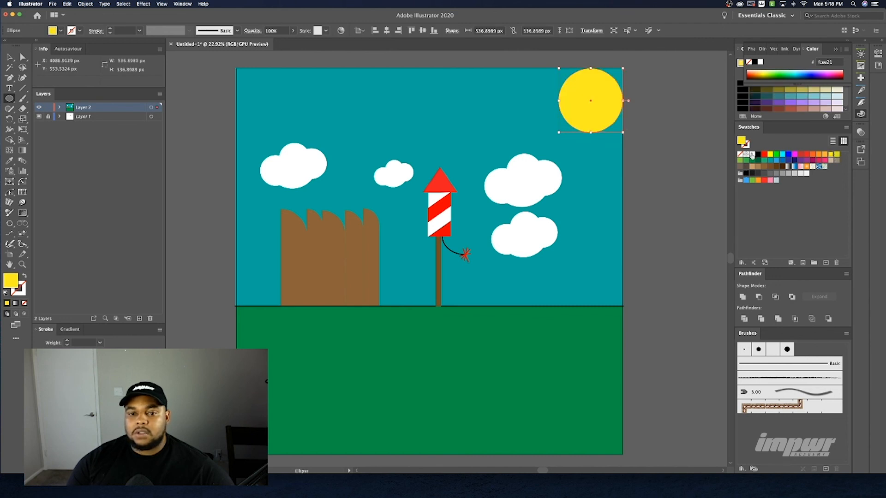
pyautogui.click(9, 56)
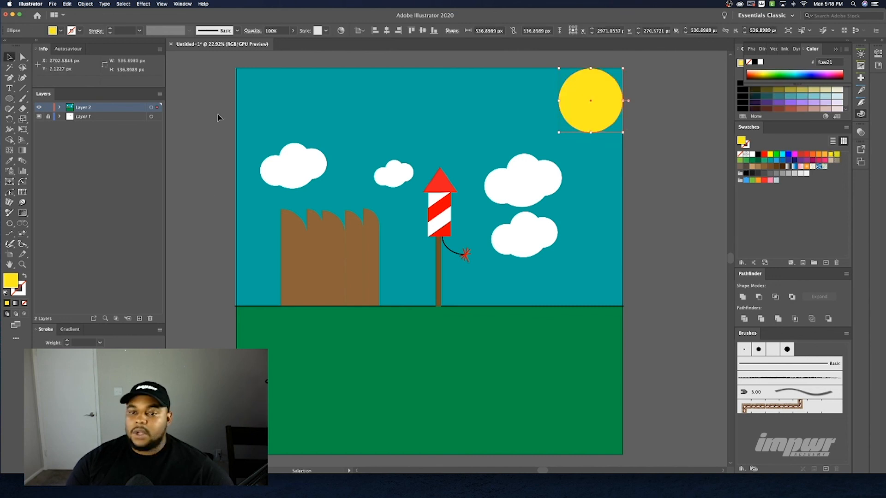
pyautogui.click(636, 252)
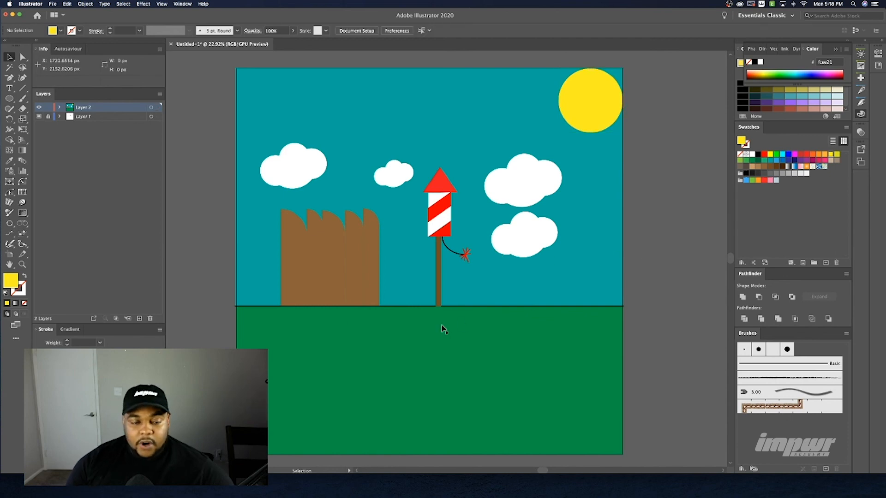